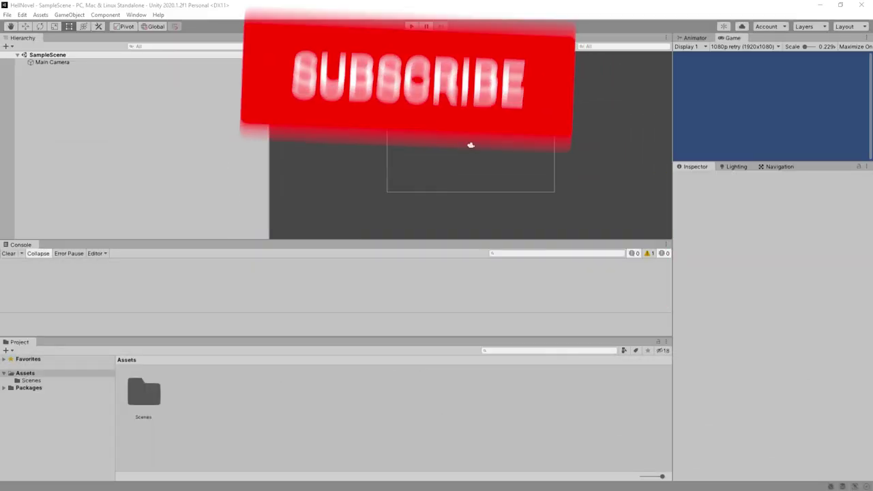
Drag the Unity Asset Store browser window over the Unity editor
{"action": "left_click_drag", "start_coordinate": [0, 202], "coordinate": [392, 65]}
Search the Asset Store for 'fungus' and send the Fungus package to the Unity editor
{"action": "left_click", "coordinate": [409, 149]}
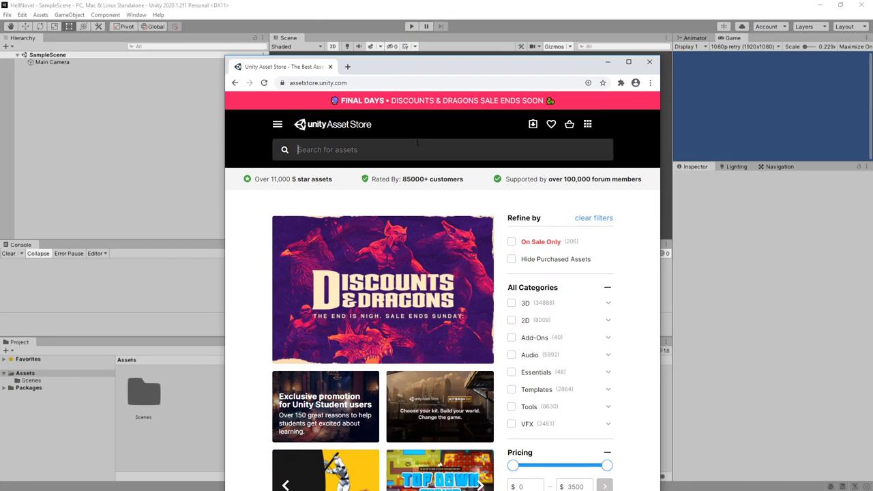
{"action": "type", "text": "fungus"}
{"action": "key", "text": "Return"}
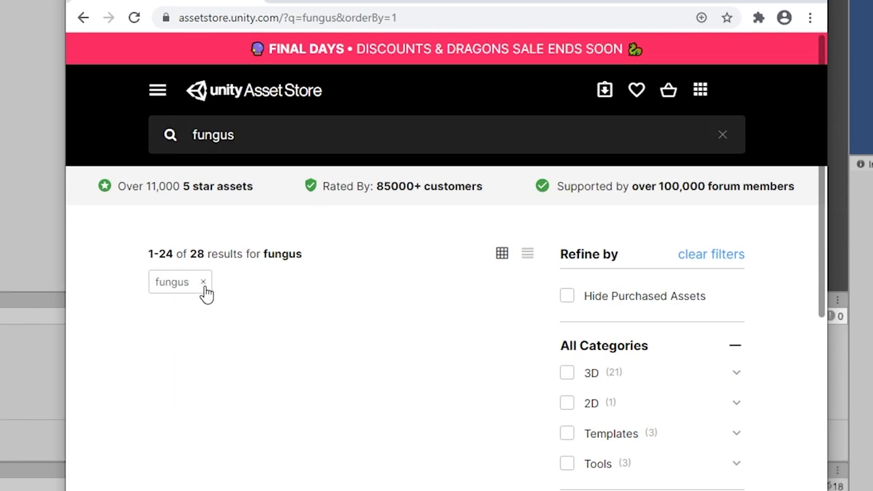
{"action": "scroll", "coordinate": [453, 269], "scroll_direction": "down", "scroll_amount": 5}
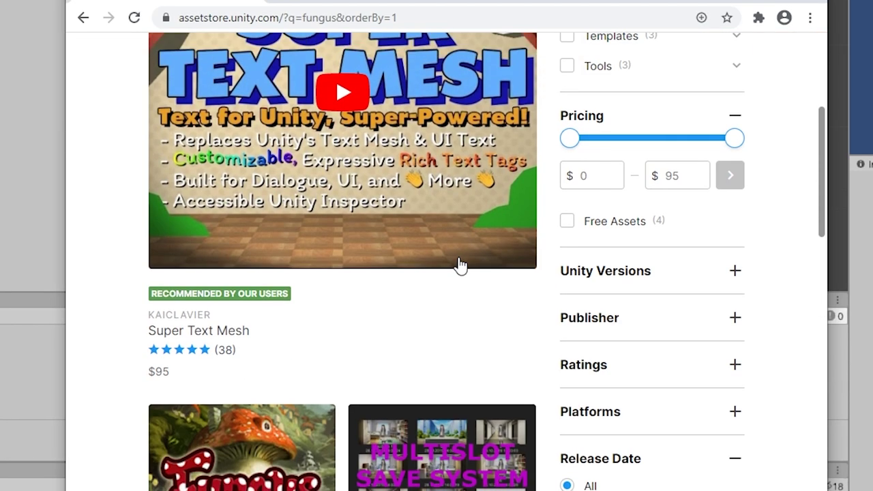
{"action": "scroll", "coordinate": [459, 265], "scroll_direction": "down", "scroll_amount": 3}
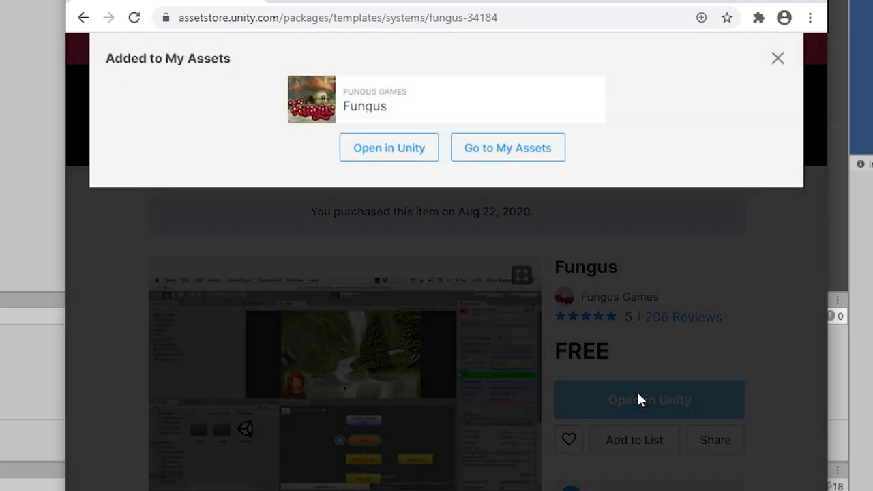
{"action": "left_click", "coordinate": [360, 152]}
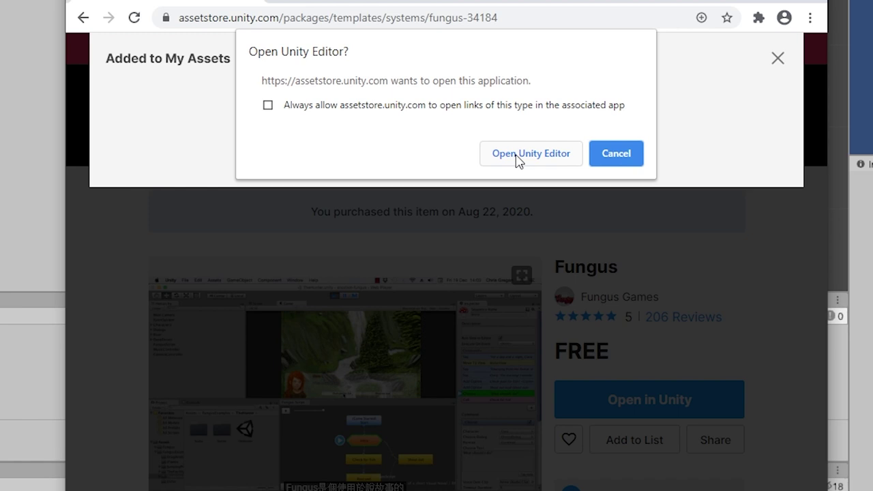
{"action": "left_click", "coordinate": [531, 156]}
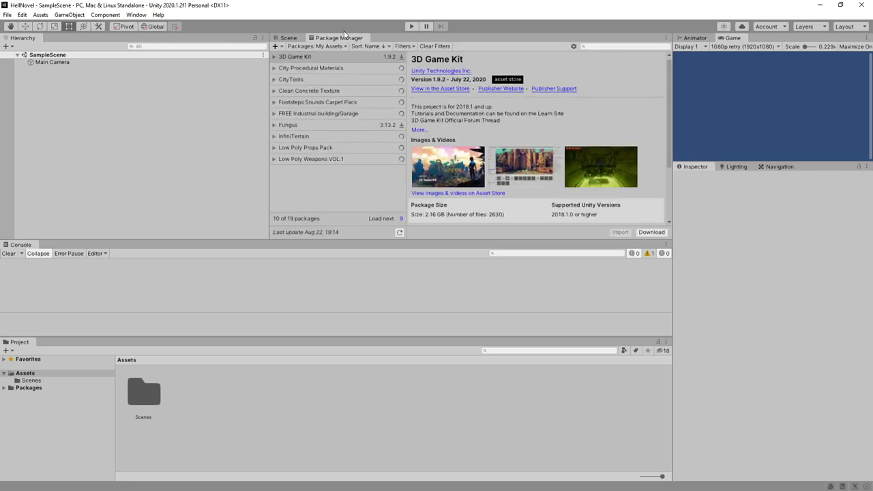
Close the docked Package Manager and reopen it as a floating window via Window
{"action": "left_click", "coordinate": [662, 40]}
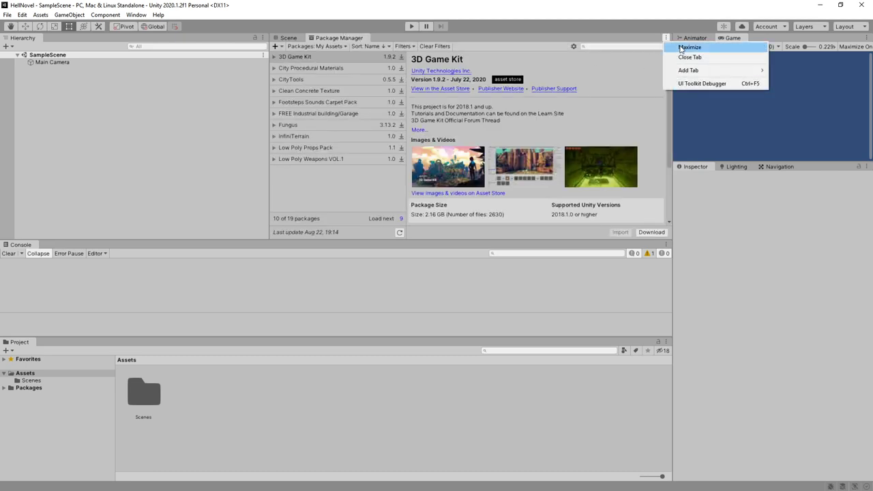
{"action": "left_click", "coordinate": [682, 58]}
{"action": "left_click", "coordinate": [136, 15]}
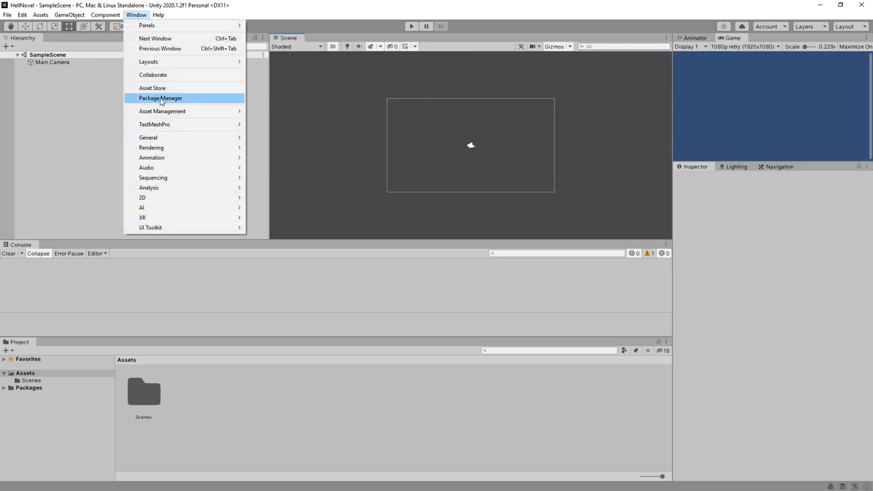
{"action": "left_click", "coordinate": [160, 97]}
{"action": "left_click_drag", "start_coordinate": [515, 116], "coordinate": [396, 95]}
Find 'fungu' in My Assets, then download and import Fungus with its dependencies
{"action": "left_click", "coordinate": [595, 103]}
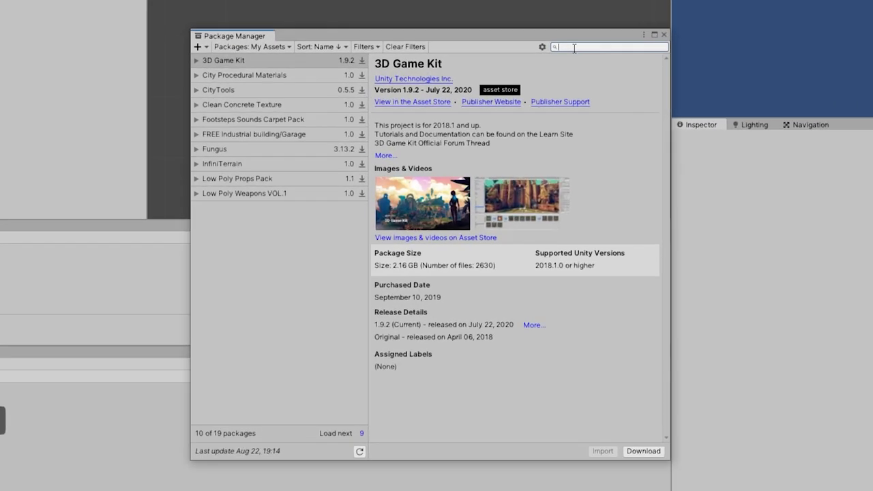
{"action": "type", "text": "fungu"}
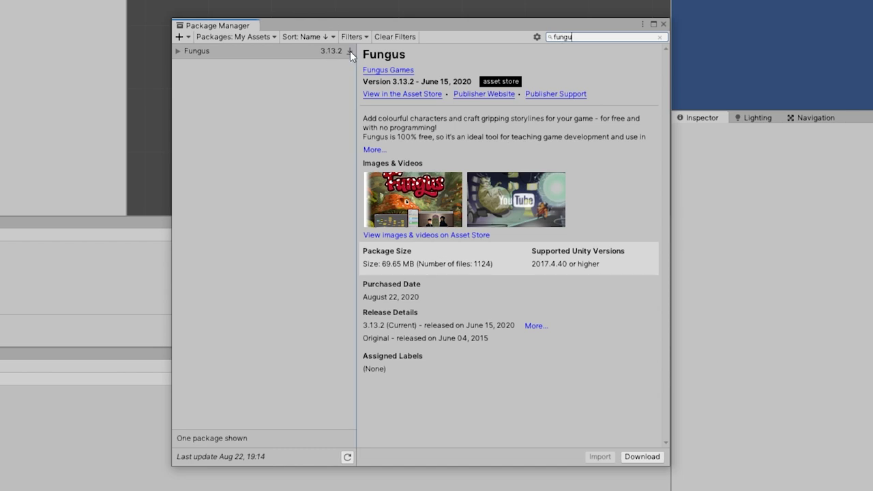
{"action": "left_click", "coordinate": [634, 456]}
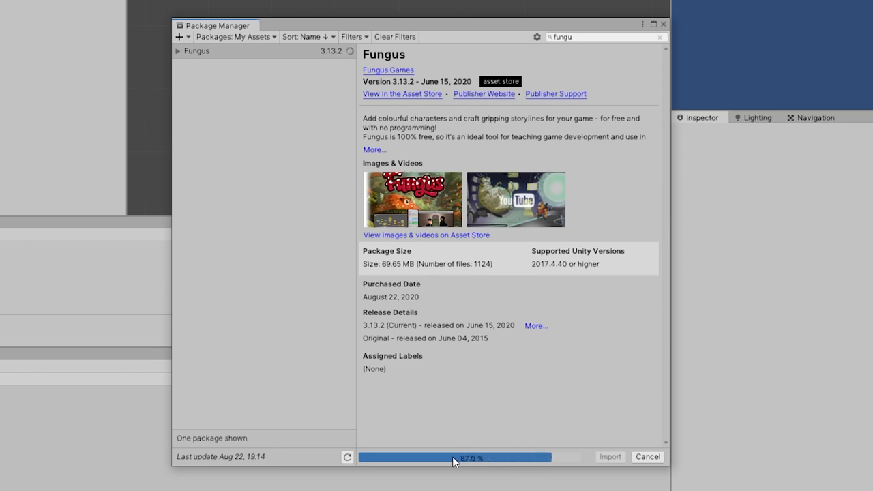
{"action": "left_click", "coordinate": [600, 457]}
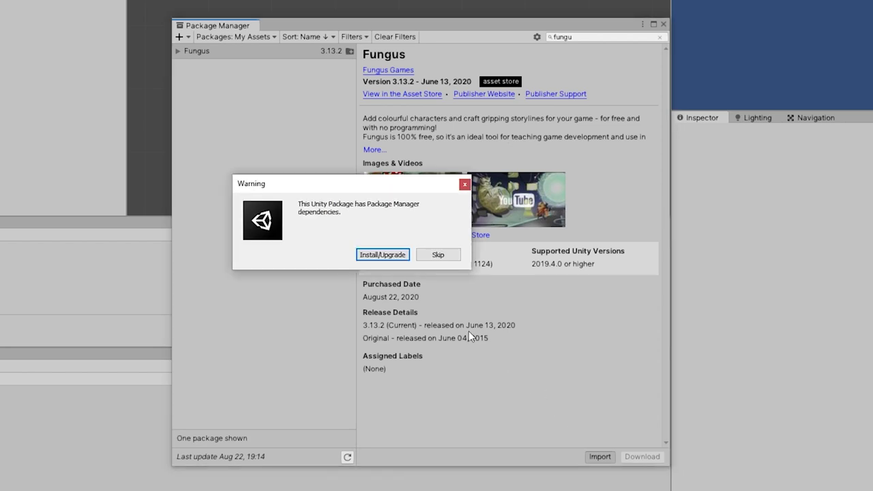
{"action": "left_click", "coordinate": [380, 255]}
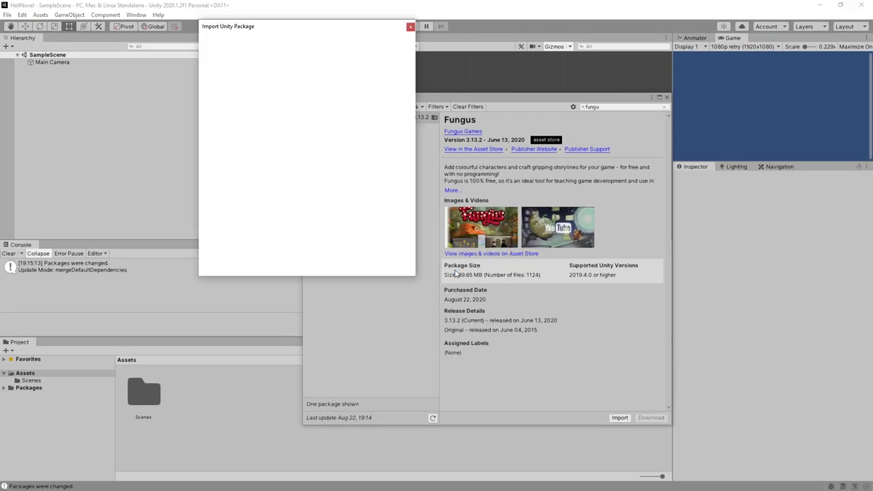
{"action": "left_click", "coordinate": [401, 268]}
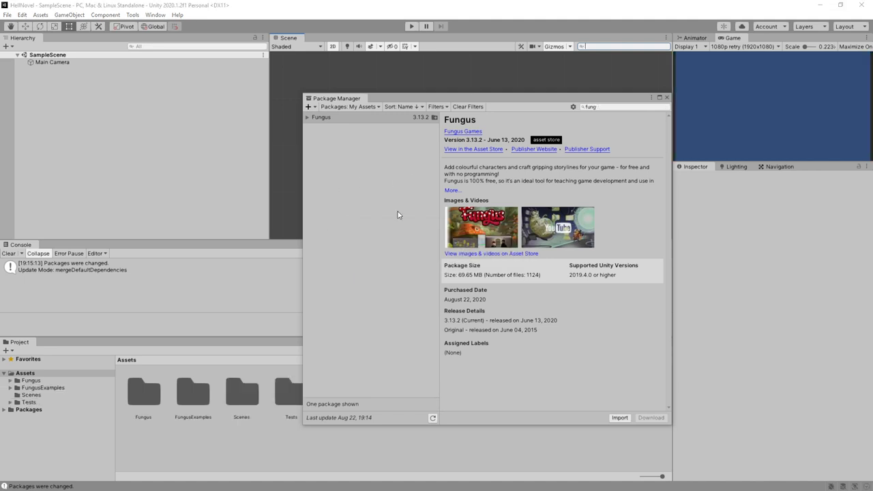
{"action": "left_click", "coordinate": [667, 97]}
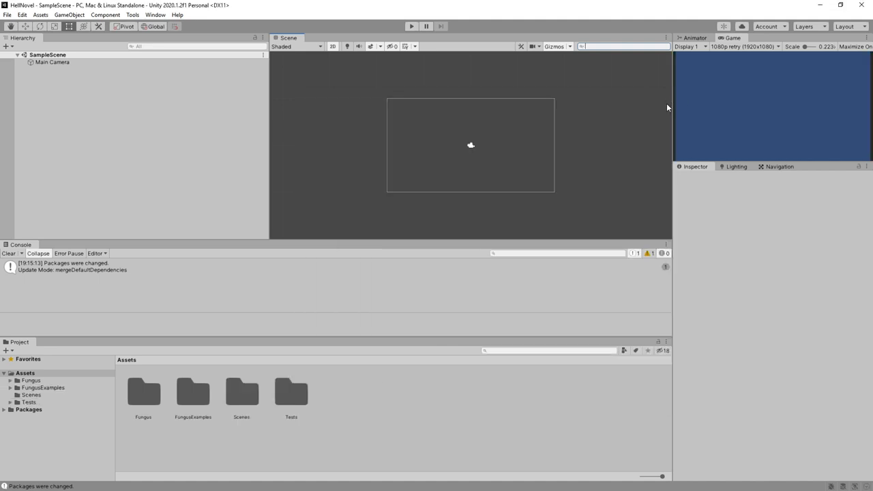
Open the TheHunter example scene from the FungusExamples folder
{"action": "left_click", "coordinate": [31, 381]}
{"action": "left_click", "coordinate": [55, 388]}
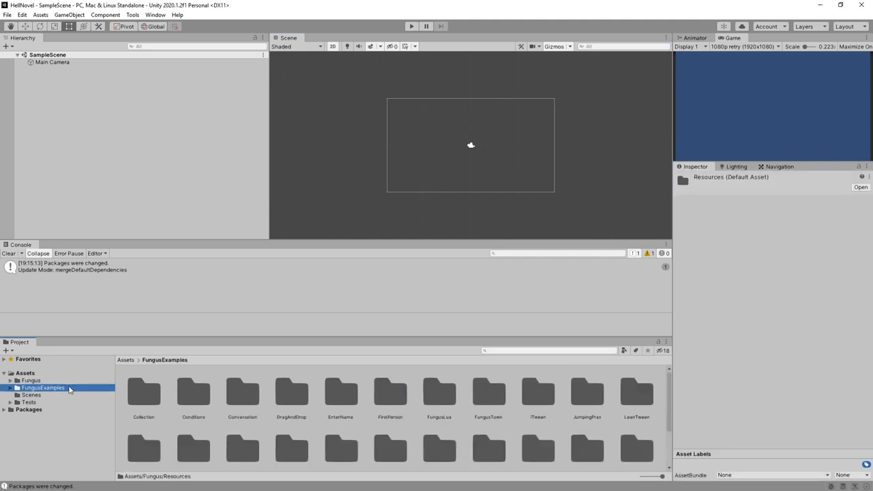
{"action": "scroll", "coordinate": [518, 398], "scroll_direction": "down", "scroll_amount": 3}
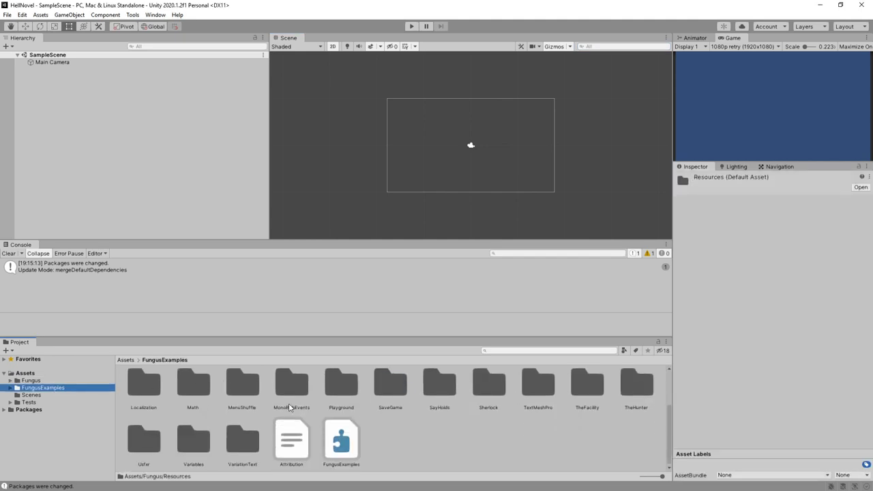
{"action": "double_click", "coordinate": [624, 392]}
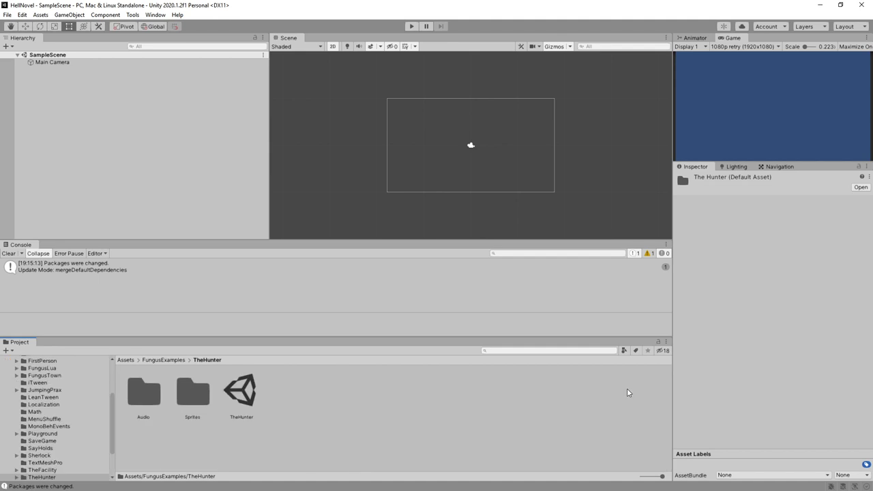
{"action": "double_click", "coordinate": [242, 390]}
Play-test the example in an enlarged Game view, clicking through the dialogue, then stop
{"action": "key", "text": "ctrl+p"}
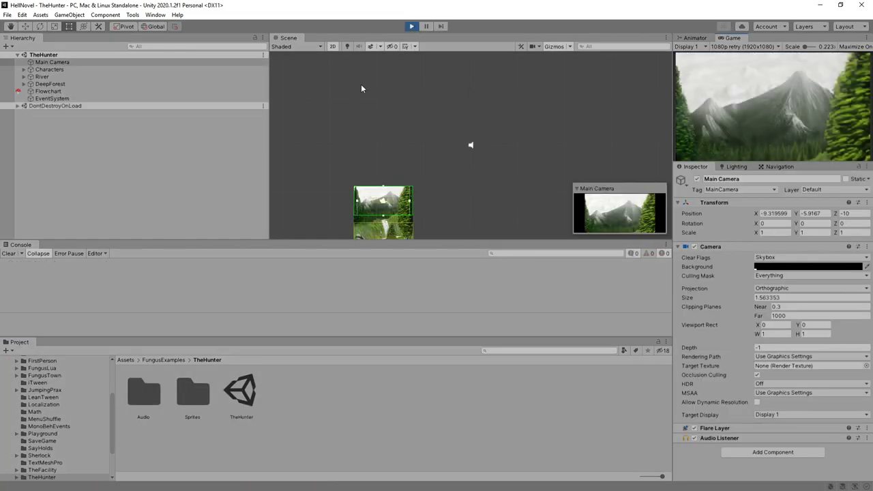
{"action": "left_click_drag", "start_coordinate": [732, 37], "coordinate": [321, 38]}
{"action": "left_click_drag", "start_coordinate": [395, 240], "coordinate": [396, 299]}
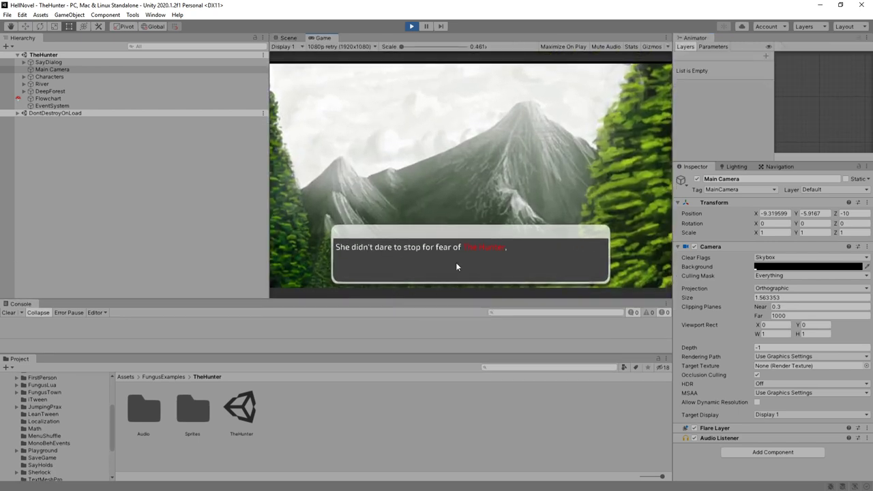
{"action": "left_click", "coordinate": [539, 246]}
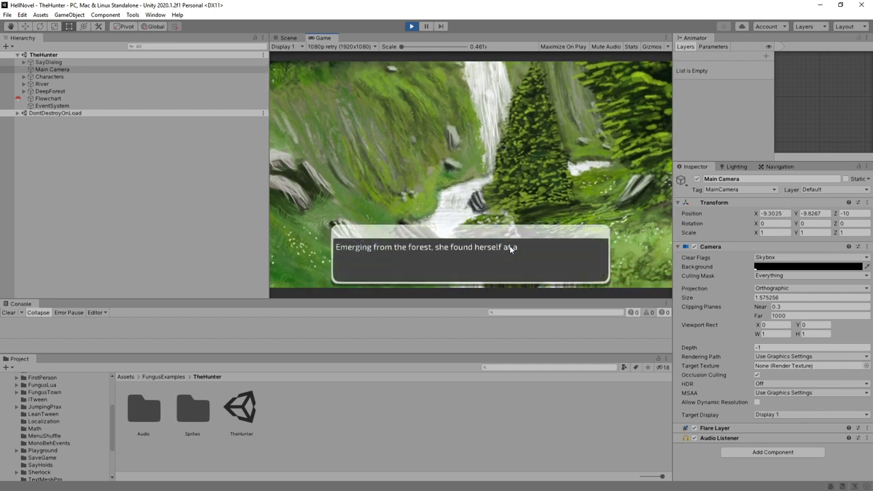
{"action": "left_click", "coordinate": [509, 248]}
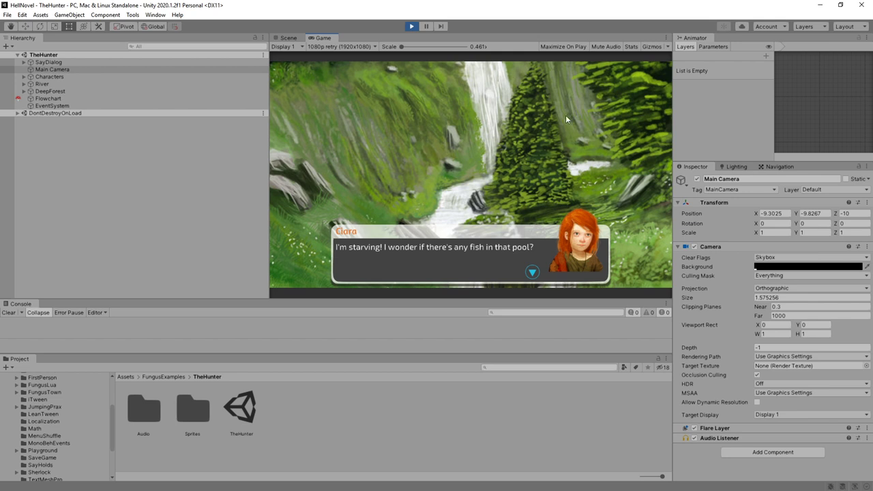
{"action": "left_click", "coordinate": [525, 248]}
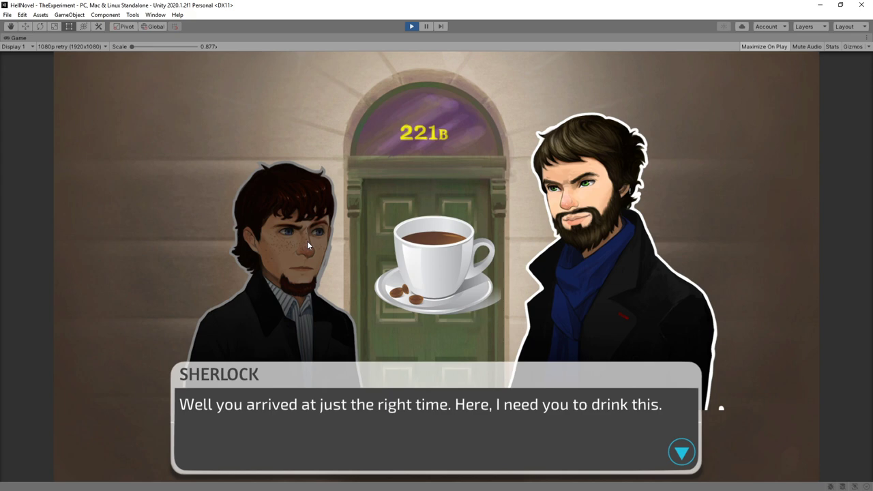
{"action": "left_click", "coordinate": [432, 259]}
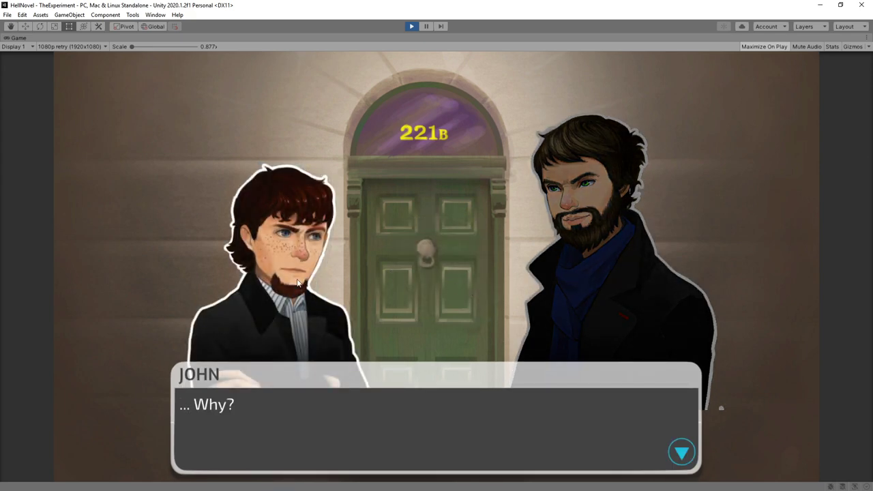
{"action": "key", "text": "ctrl+p"}
Create a new empty scene, saving the changes to the example scene
{"action": "left_click", "coordinate": [8, 16]}
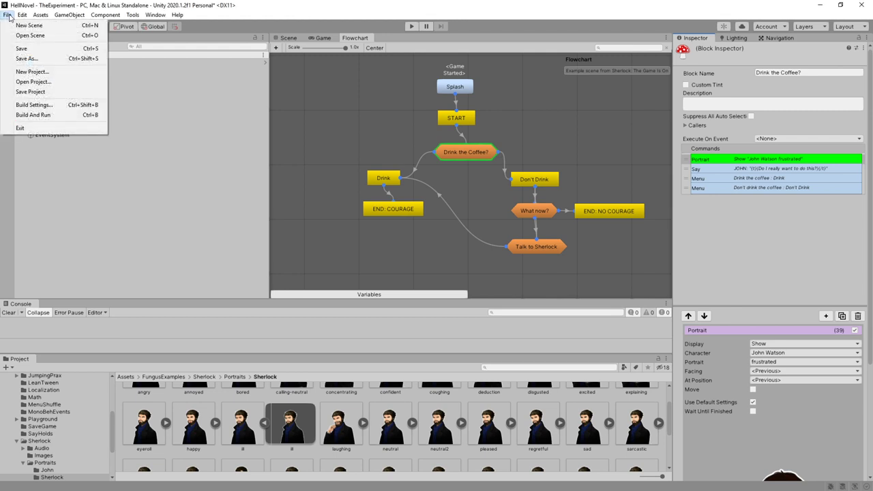
{"action": "left_click", "coordinate": [13, 25]}
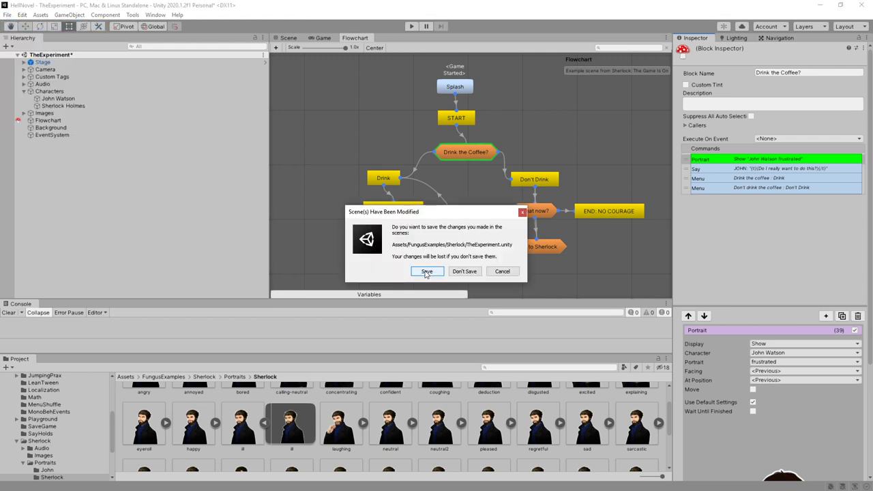
{"action": "left_click", "coordinate": [426, 271]}
Save the new scene as MuchRoom in the Scenes folder
{"action": "left_click", "coordinate": [8, 15]}
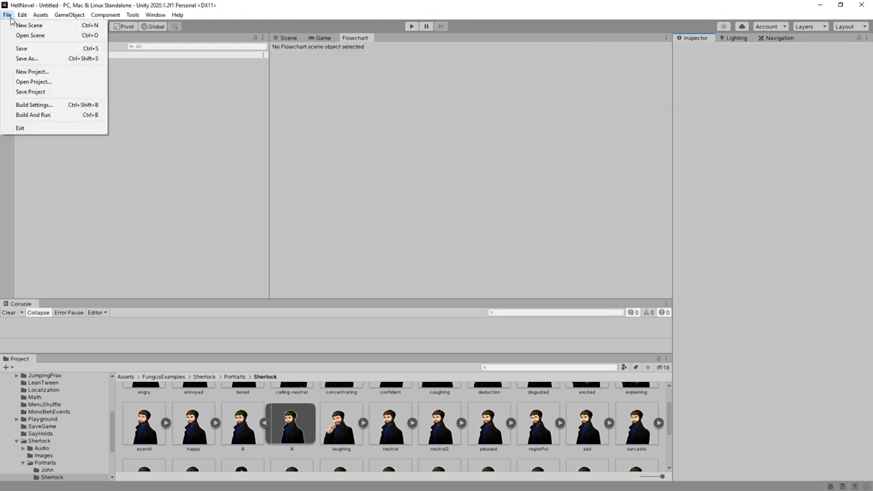
{"action": "left_click", "coordinate": [38, 49]}
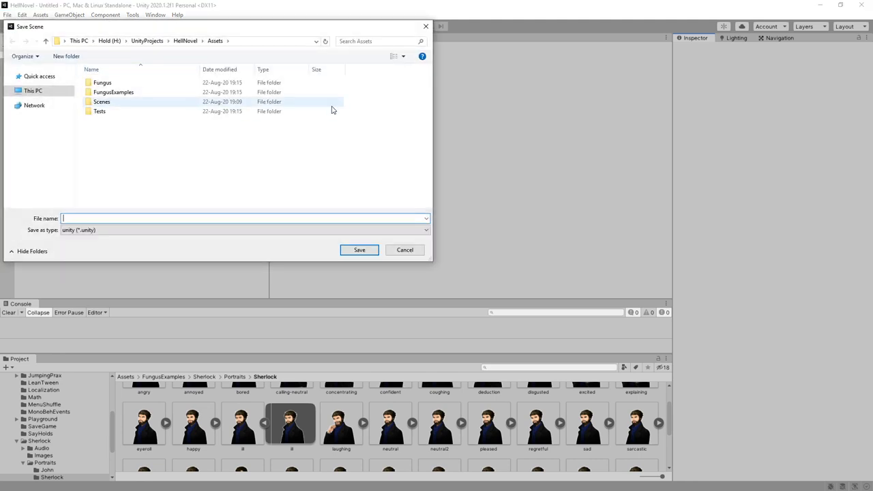
{"action": "double_click", "coordinate": [101, 102]}
{"action": "left_click", "coordinate": [144, 210]}
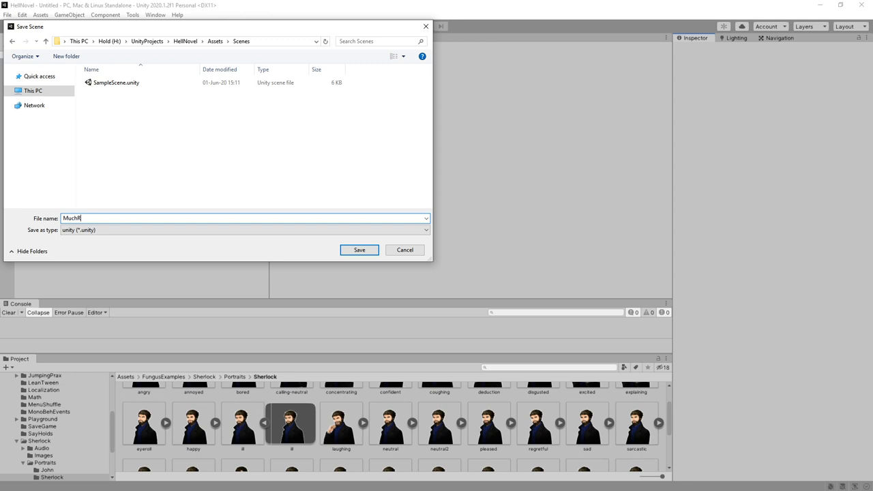
{"action": "type", "text": "MuchRoom"}
{"action": "left_click", "coordinate": [359, 250]}
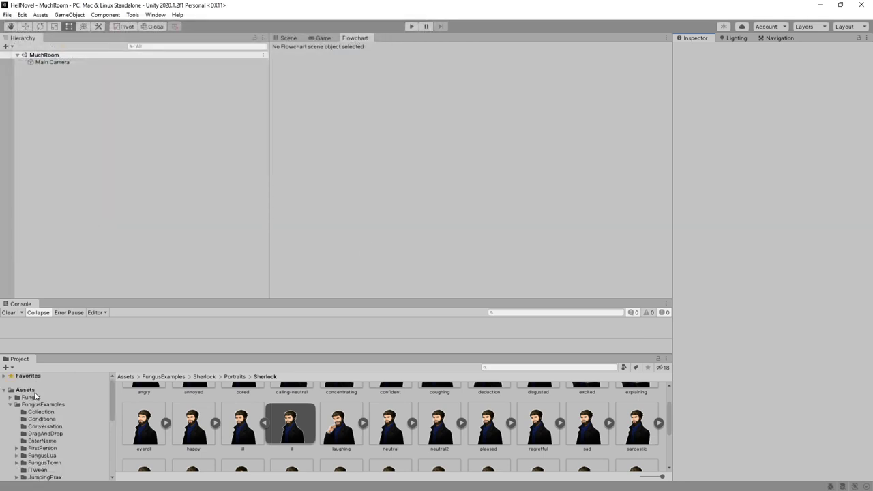
Browse to Assets > Scenes and select the MuchRoom scene asset
{"action": "left_click", "coordinate": [56, 391]}
{"action": "double_click", "coordinate": [241, 409]}
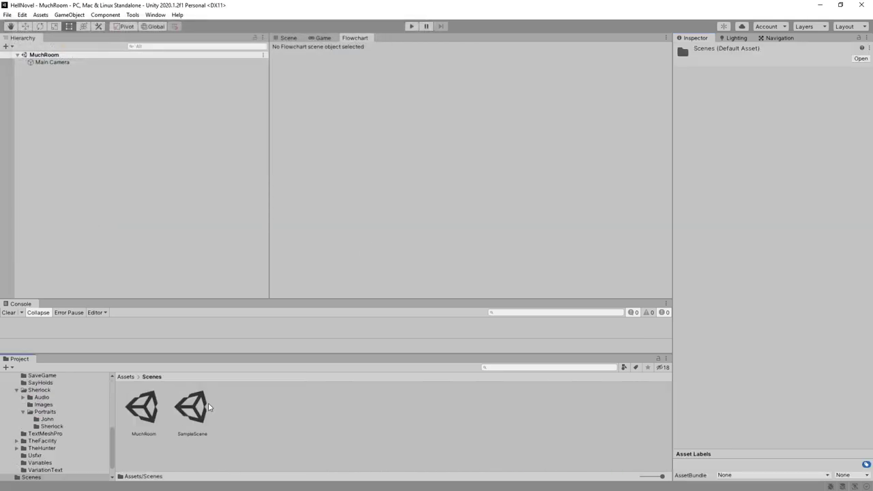
{"action": "left_click", "coordinate": [148, 409]}
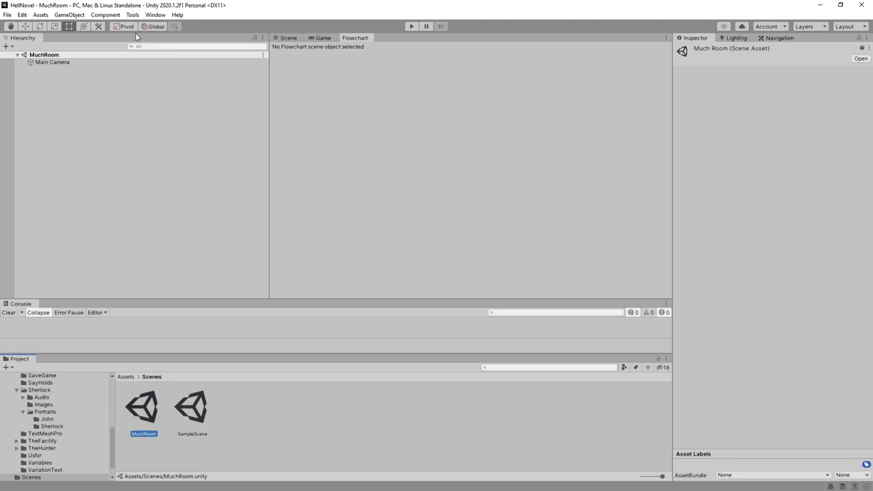
Create a Fungus Flowchart through Tools > Fungus > Create > Flowchart
{"action": "left_click", "coordinate": [132, 14]}
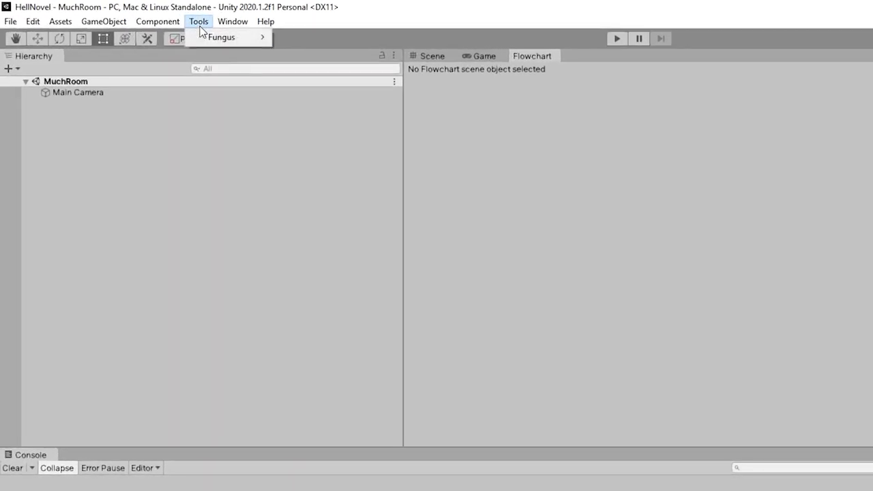
{"action": "mouse_move", "coordinate": [144, 24]}
{"action": "mouse_move", "coordinate": [330, 70]}
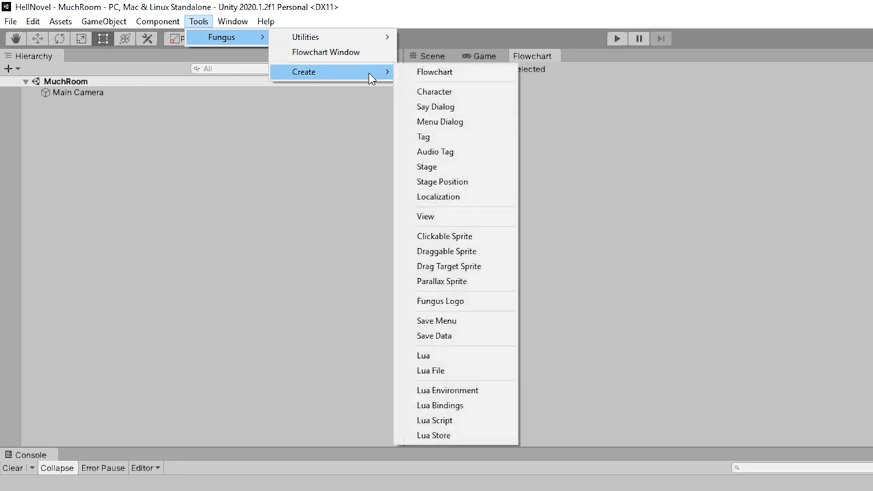
{"action": "left_click", "coordinate": [464, 75]}
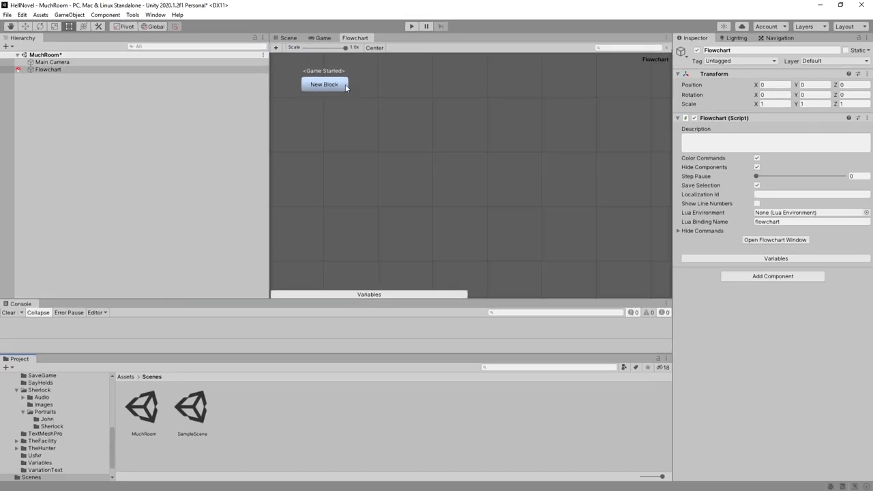
{"action": "left_click", "coordinate": [334, 88]}
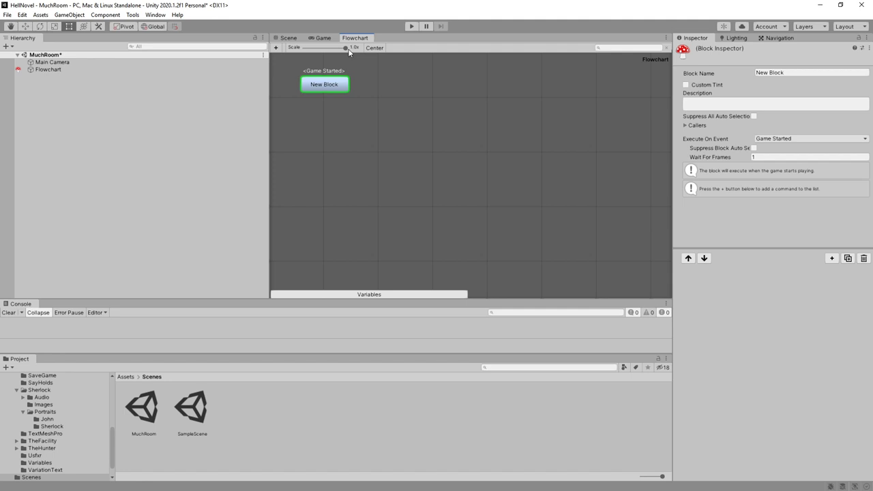
Open the Flowchart window from the Flowchart object, run a quick test, and return
{"action": "left_click", "coordinate": [47, 69]}
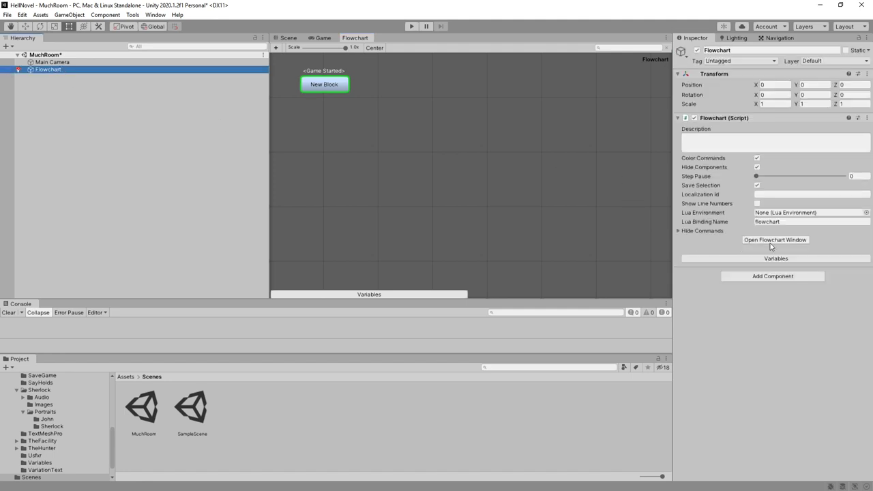
{"action": "left_click", "coordinate": [769, 241]}
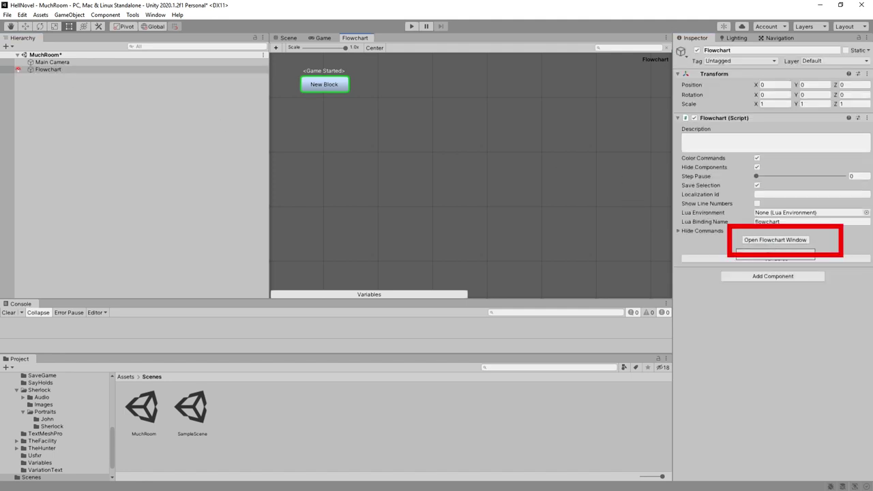
{"action": "left_click", "coordinate": [410, 26]}
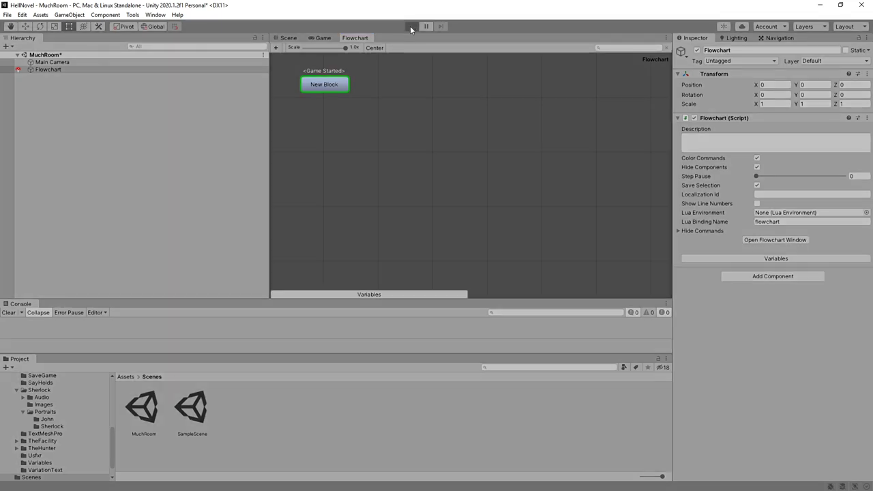
{"action": "left_click", "coordinate": [410, 26]}
{"action": "left_click", "coordinate": [361, 39]}
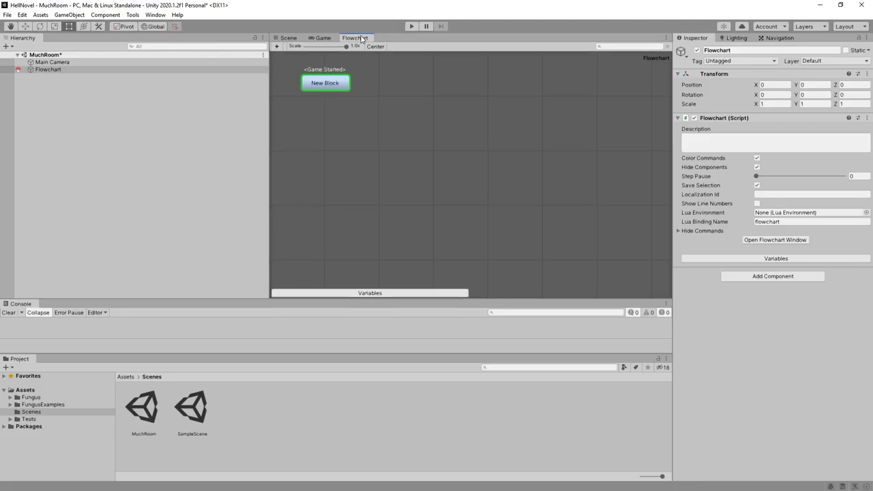
Rename the New Block to Welcome
{"action": "left_click", "coordinate": [328, 80]}
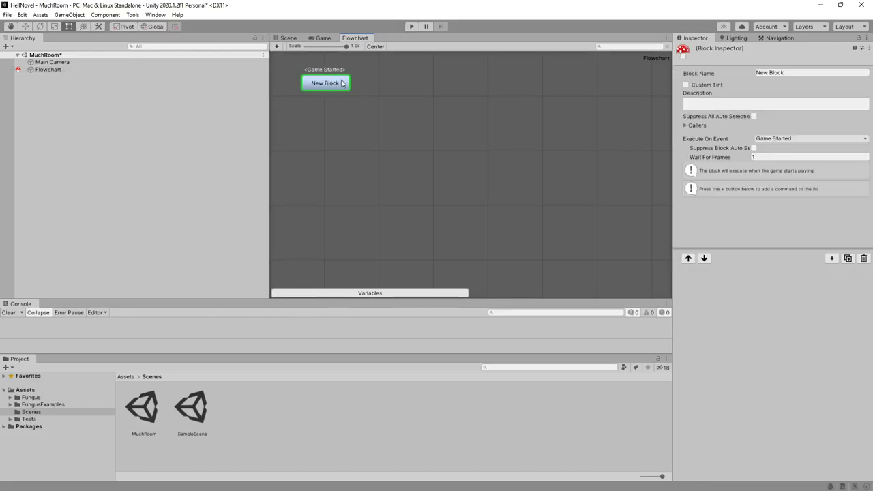
{"action": "left_click", "coordinate": [825, 71]}
{"action": "type", "text": "Welcome"}
{"action": "key", "text": "Return"}
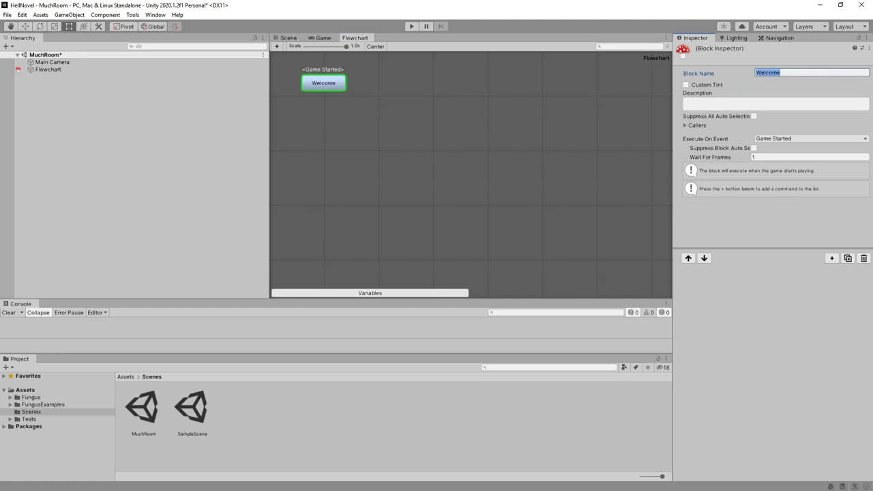
Add a Narrative/Say command and begin typing 'Welcome to the show!' as its story text
{"action": "left_click", "coordinate": [831, 259]}
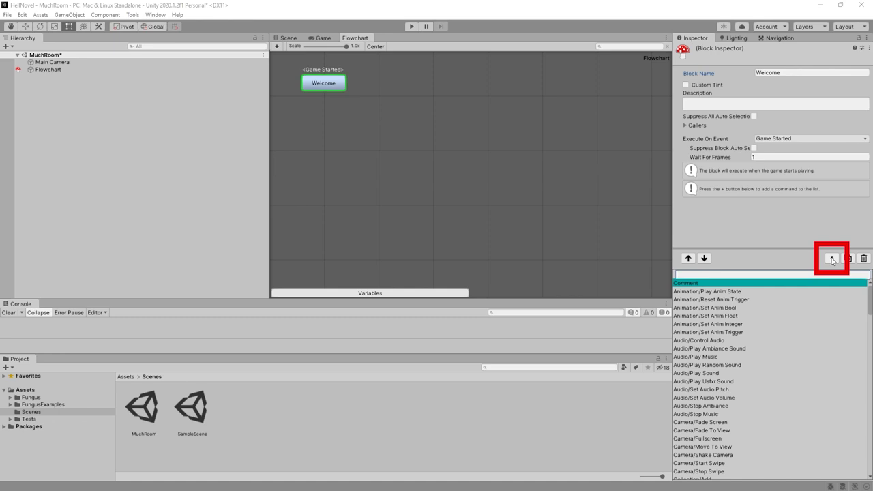
{"action": "type", "text": "say"}
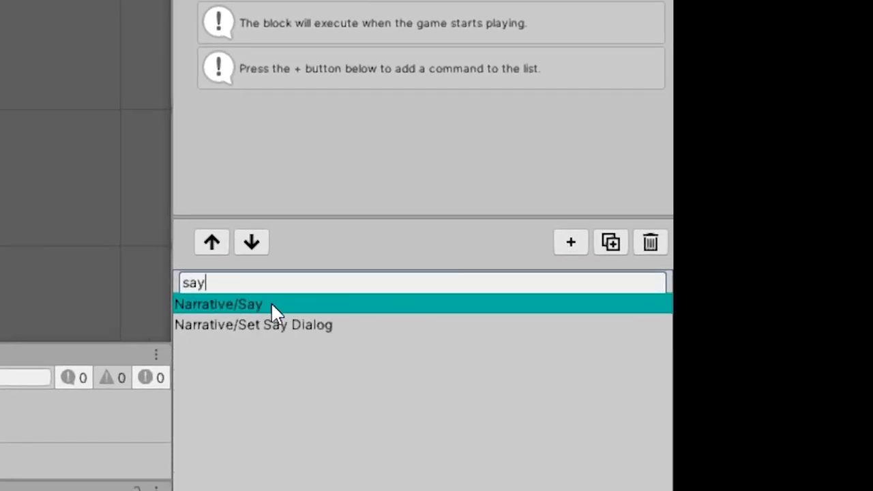
{"action": "left_click", "coordinate": [273, 305]}
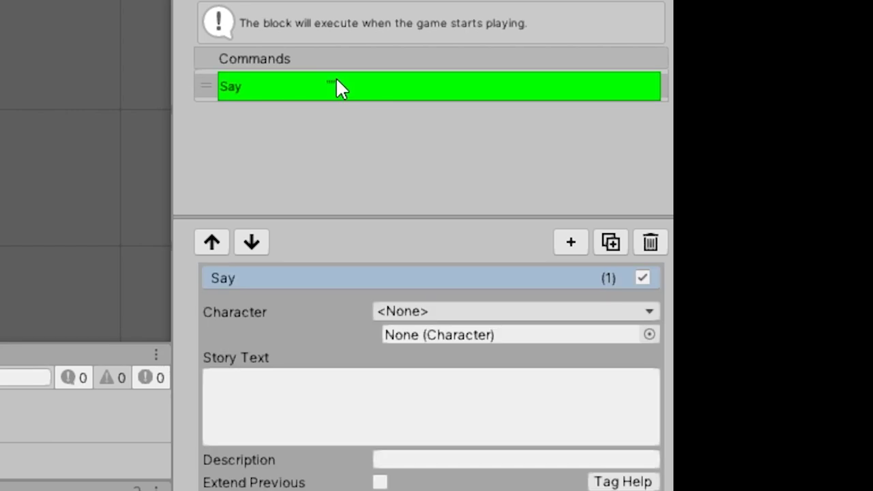
{"action": "left_click", "coordinate": [362, 378]}
{"action": "type", "text": "Welcome to thes"}
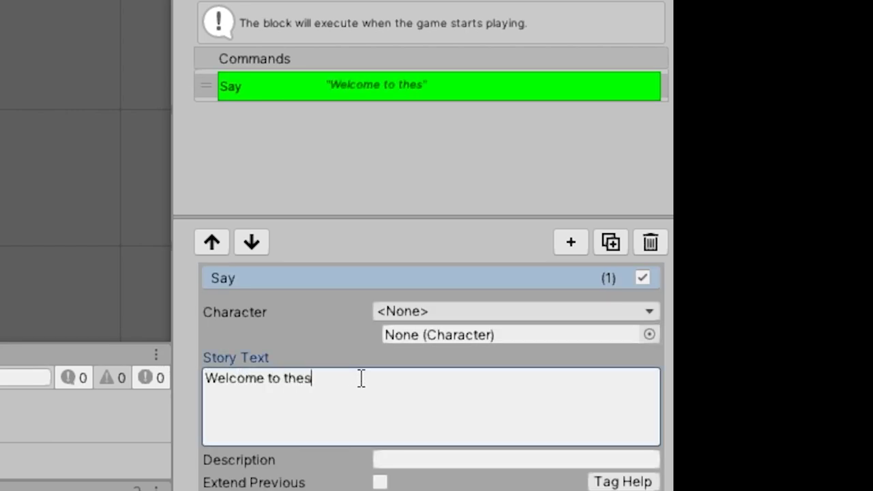
{"action": "key", "text": "BackSpace"}
Finish the line 'Welcome to the show!', play-test it, stop, and reselect the Flowchart
{"action": "type", "text": "show!"}
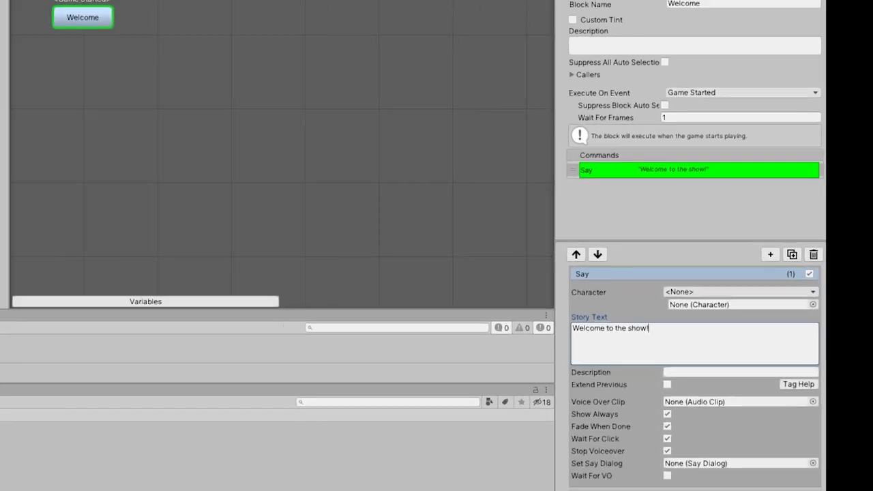
{"action": "left_click", "coordinate": [409, 26]}
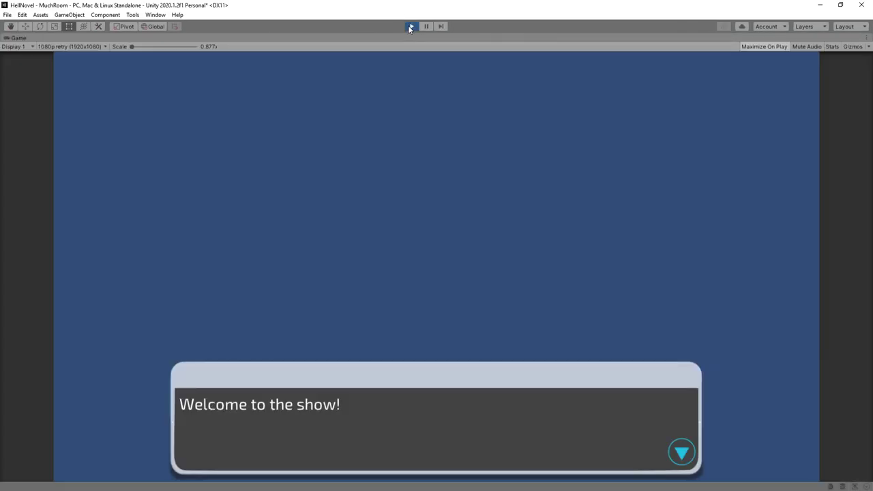
{"action": "left_click", "coordinate": [410, 26]}
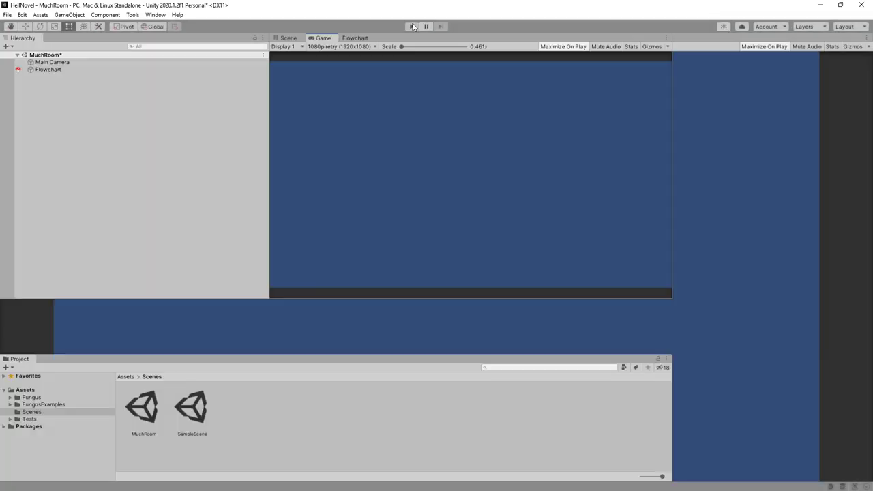
{"action": "left_click", "coordinate": [56, 69]}
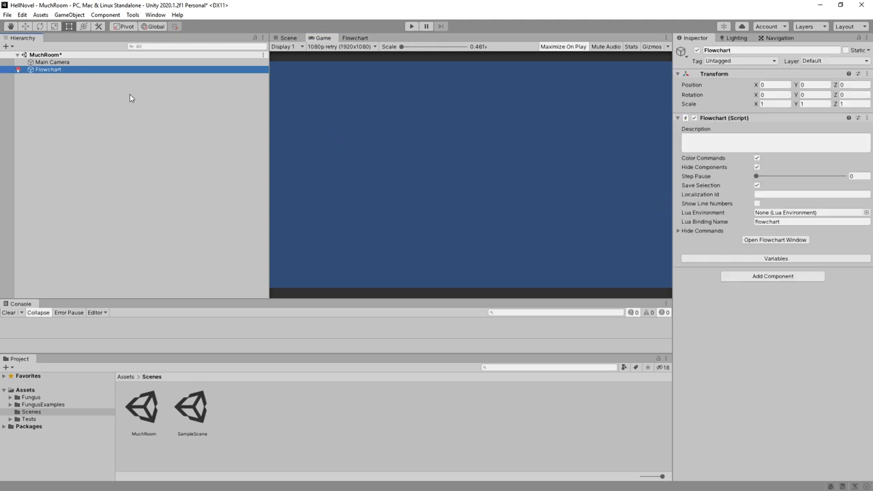
Add a Flow/Wait command to the Welcome block and move it above the Say
{"action": "left_click", "coordinate": [354, 39]}
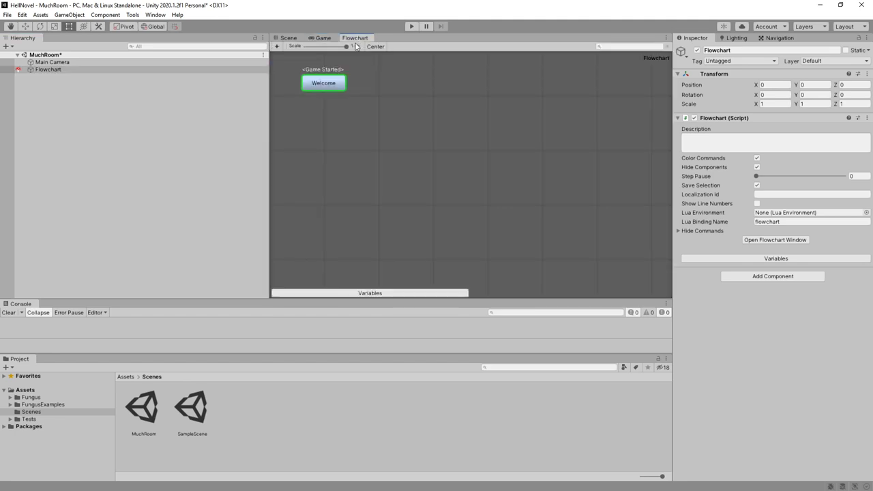
{"action": "left_click", "coordinate": [314, 87]}
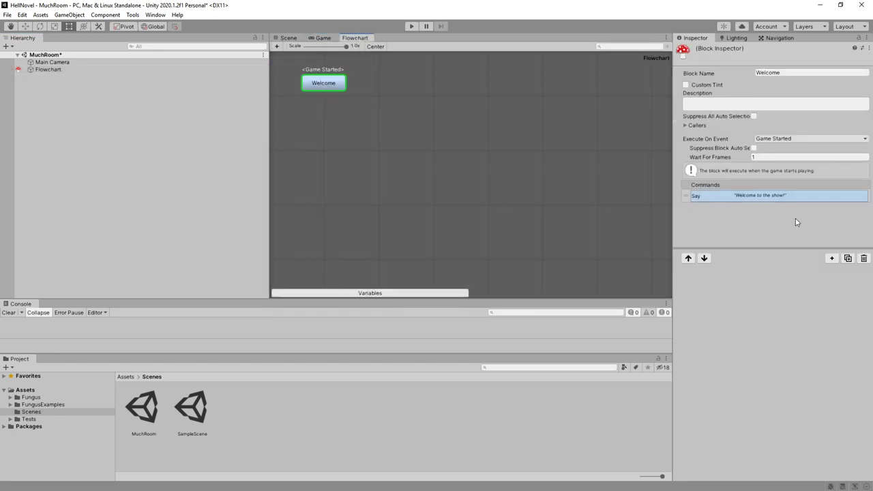
{"action": "left_click", "coordinate": [831, 258]}
{"action": "type", "text": "wai"}
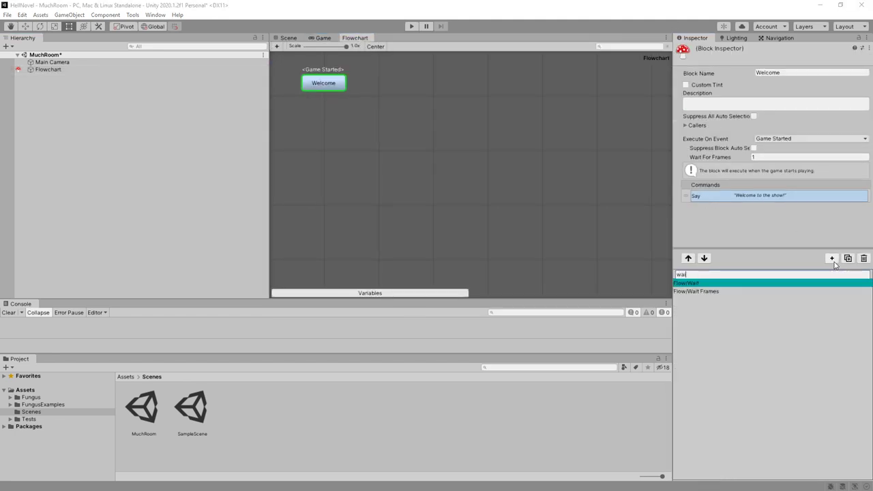
{"action": "left_click", "coordinate": [791, 284]}
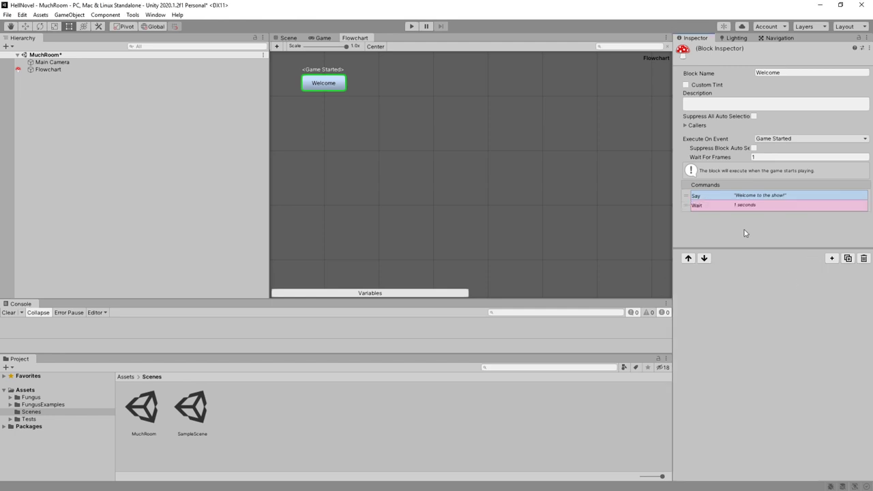
{"action": "left_click", "coordinate": [736, 208]}
{"action": "left_click", "coordinate": [733, 196]}
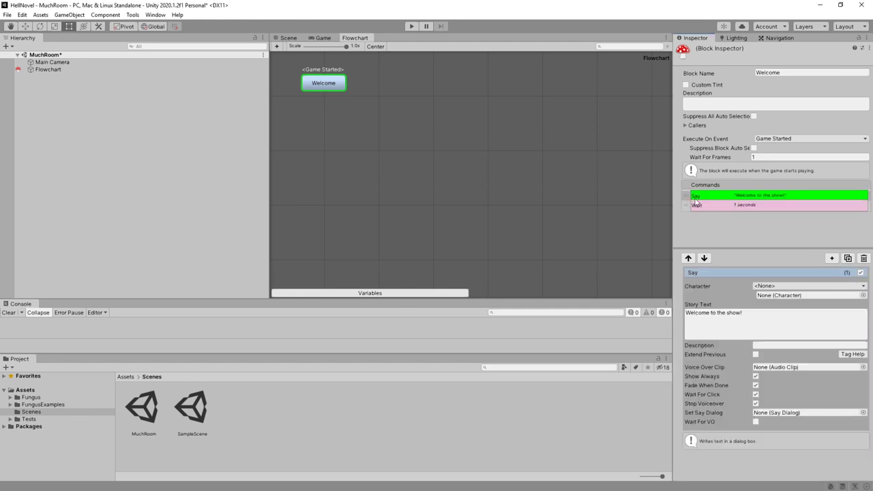
{"action": "mouse_move", "coordinate": [696, 198]}
{"action": "left_mouse_down"}
{"action": "mouse_move", "coordinate": [686, 195]}
{"action": "mouse_move", "coordinate": [692, 207]}
{"action": "left_mouse_up"}
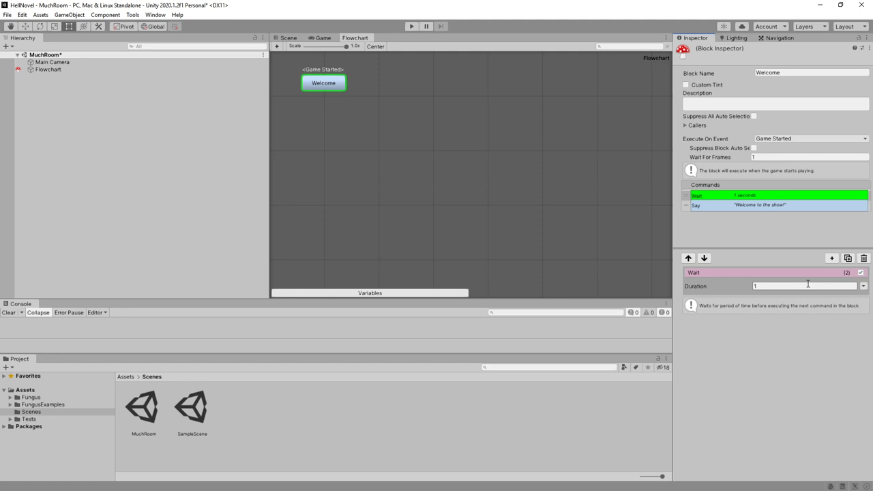
Try a Wait duration of 2 in a test run, then set it back to 1
{"action": "left_click", "coordinate": [779, 288]}
{"action": "type", "text": "2"}
{"action": "left_click", "coordinate": [411, 26]}
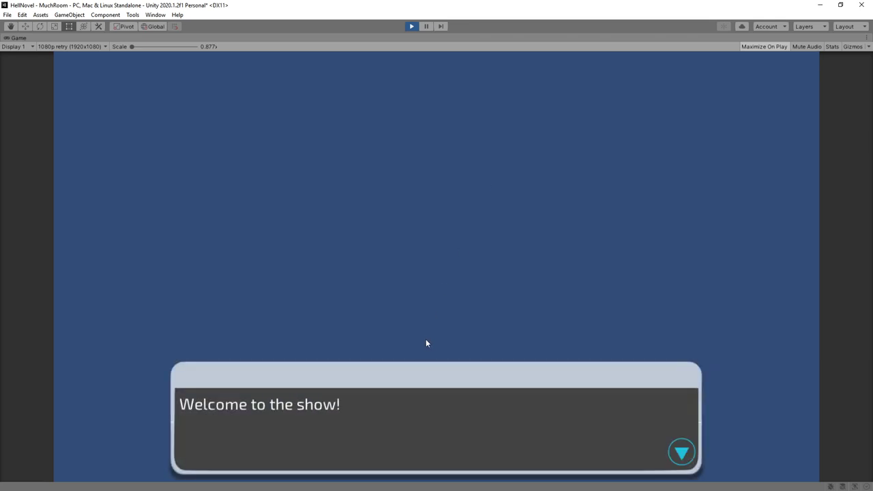
{"action": "key", "text": "ctrl+p"}
{"action": "left_click", "coordinate": [355, 37]}
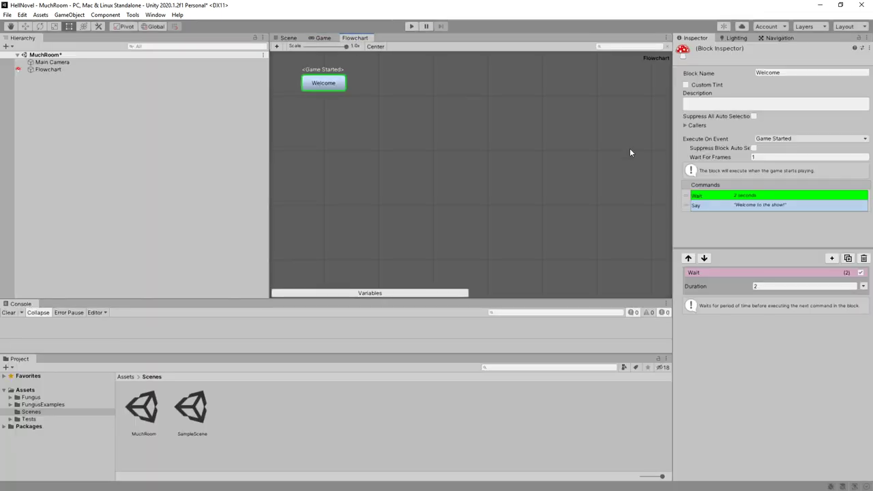
{"action": "left_click", "coordinate": [794, 286]}
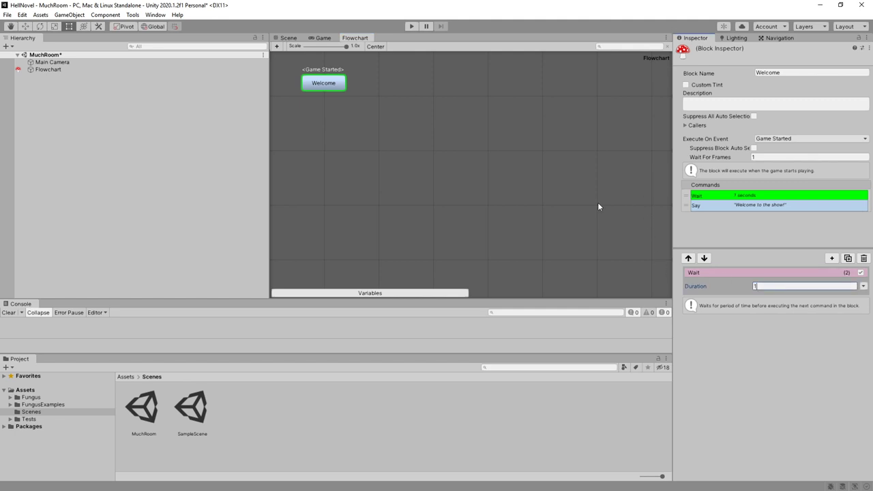
{"action": "key", "text": "ctrl+p"}
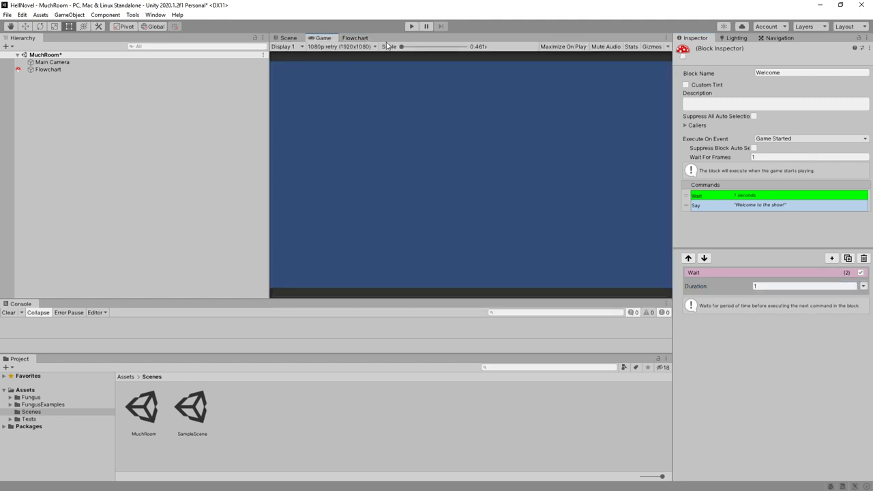
{"action": "left_click", "coordinate": [354, 37]}
Copy the script's first line, 'Oh no!', into a duplicated Say command
{"action": "key", "text": "alt+Tab"}
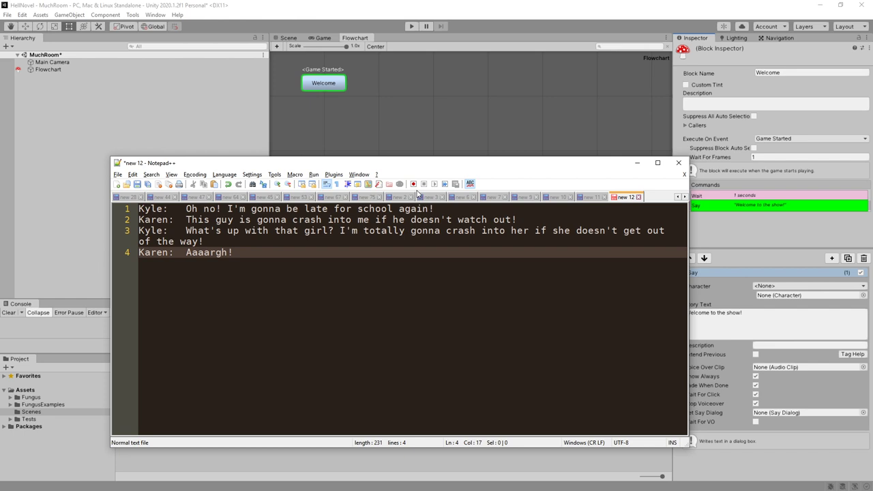
{"action": "left_click_drag", "start_coordinate": [434, 209], "coordinate": [187, 208]}
{"action": "key", "text": "ctrl+c"}
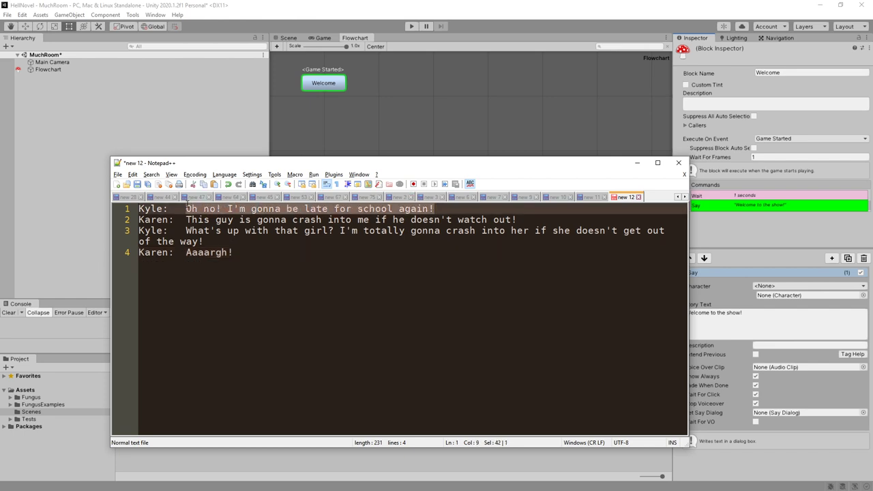
{"action": "left_click", "coordinate": [766, 313]}
{"action": "left_click", "coordinate": [728, 207]}
{"action": "right_click", "coordinate": [728, 207]}
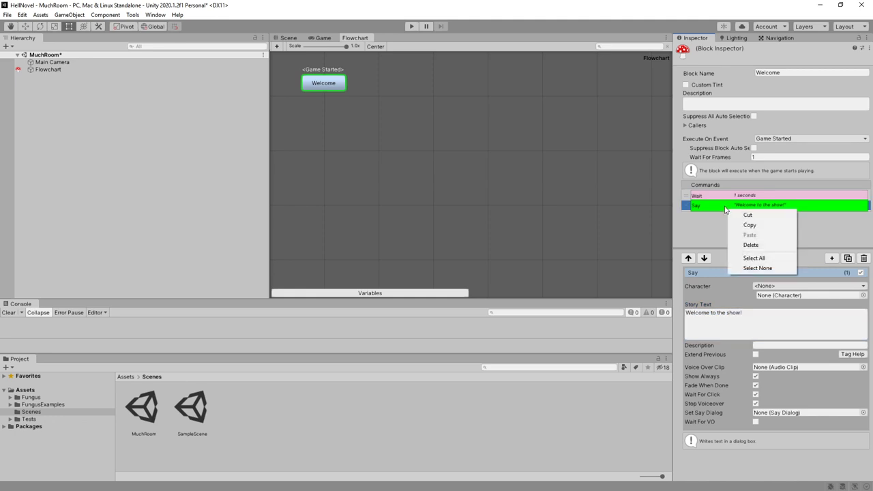
{"action": "left_click", "coordinate": [725, 207]}
{"action": "left_click", "coordinate": [848, 259]}
{"action": "left_click", "coordinate": [771, 216]}
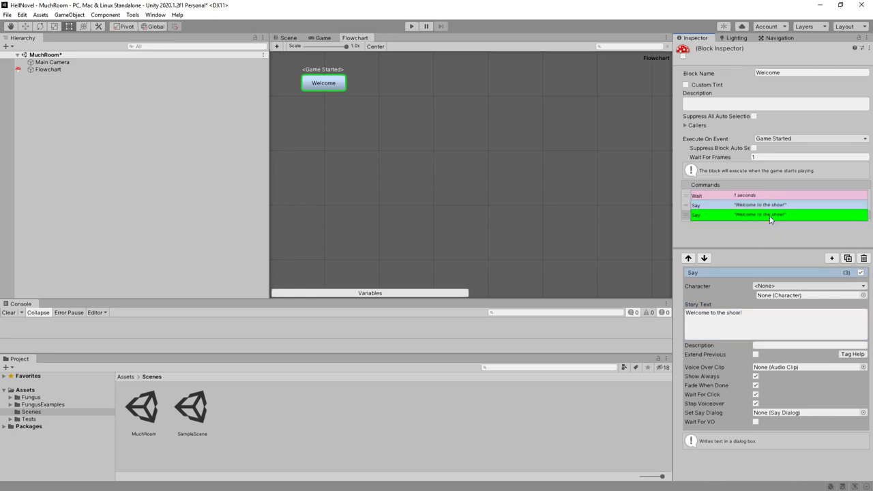
{"action": "left_click", "coordinate": [774, 320]}
{"action": "key", "text": "ctrl+v"}
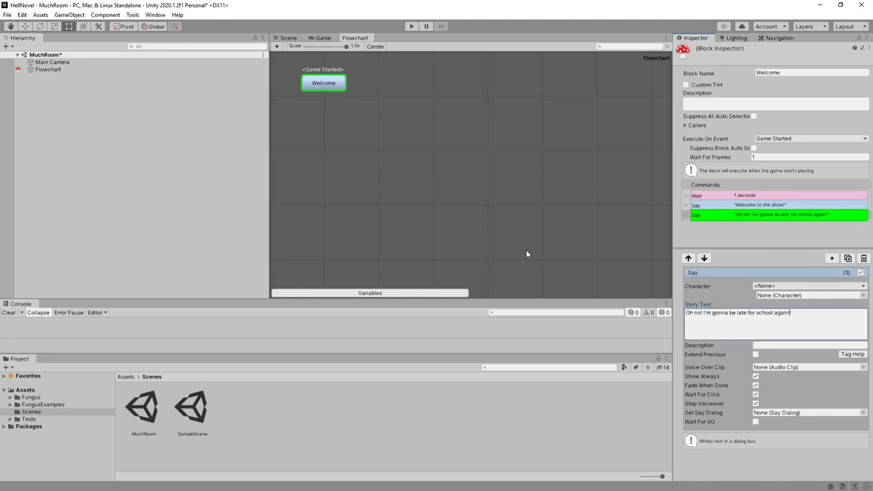
Paste the second script line from Notepad++ into a fourth Say command
{"action": "key", "text": "alt+Tab"}
{"action": "left_click_drag", "start_coordinate": [516, 219], "coordinate": [187, 220]}
{"action": "key", "text": "ctrl+c"}
{"action": "left_click", "coordinate": [791, 218]}
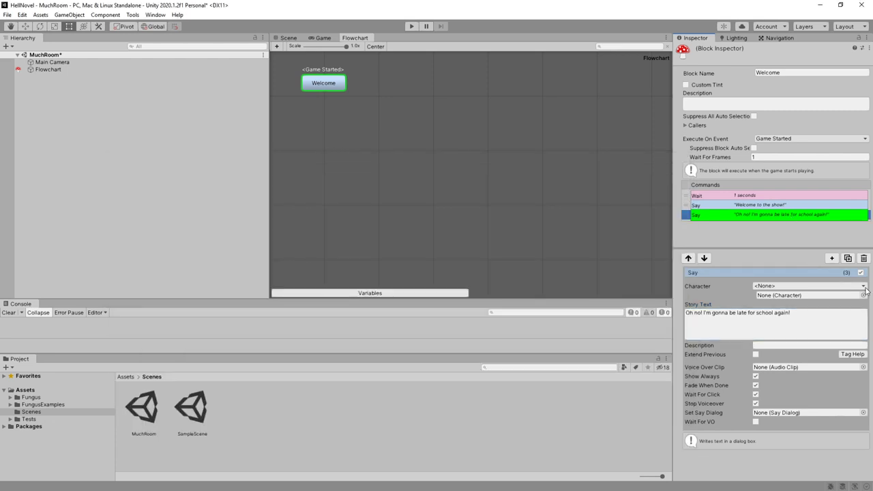
{"action": "left_click", "coordinate": [848, 258]}
{"action": "left_click", "coordinate": [793, 225]}
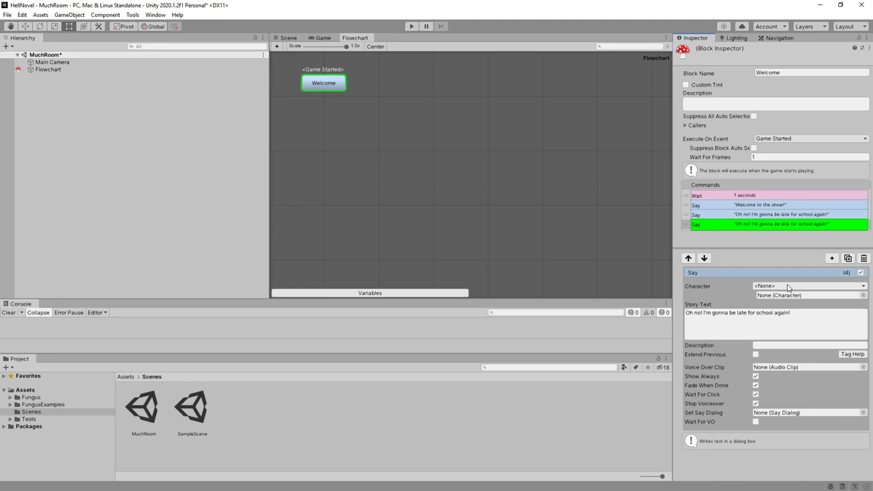
{"action": "left_click", "coordinate": [809, 321]}
{"action": "key", "text": "ctrl+v"}
Paste the third script line, the 'What's up' line, into a fifth Say command
{"action": "key", "text": "alt+Tab"}
{"action": "left_click", "coordinate": [186, 230]}
{"action": "left_click_drag", "start_coordinate": [186, 230], "coordinate": [204, 241]}
{"action": "key", "text": "ctrl+c"}
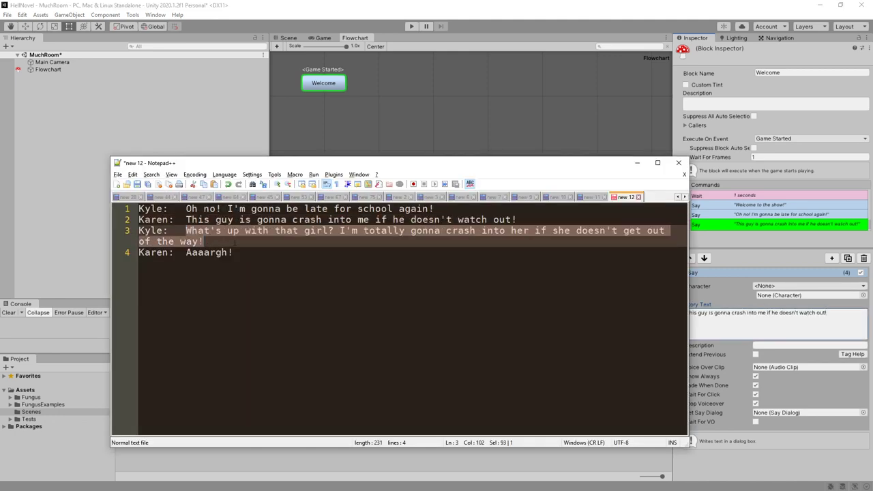
{"action": "left_click", "coordinate": [850, 261]}
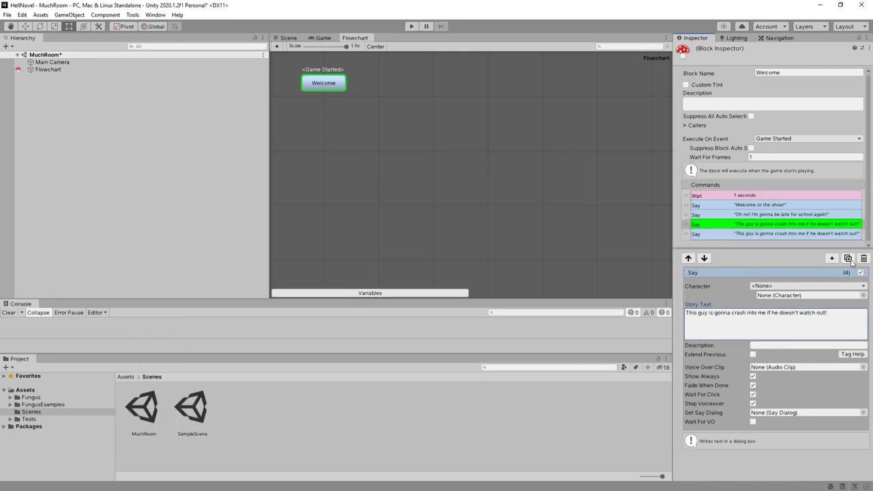
{"action": "left_click", "coordinate": [810, 239]}
{"action": "left_click", "coordinate": [808, 318]}
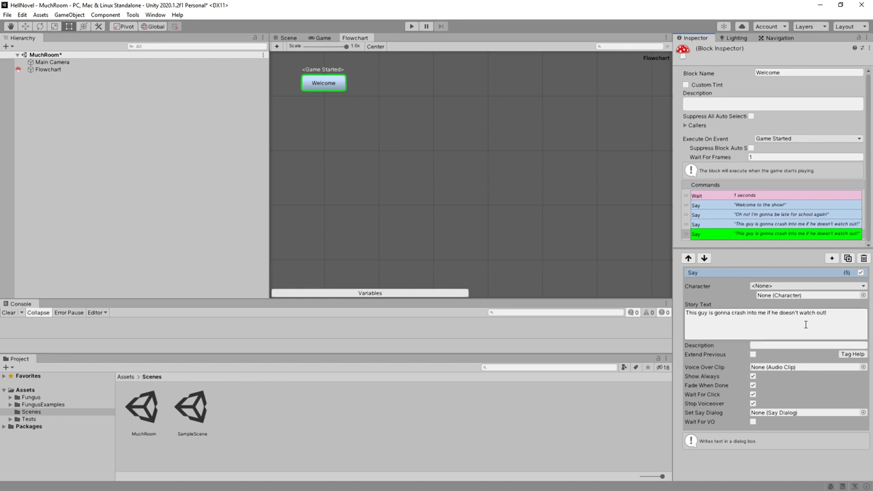
{"action": "key", "text": "ctrl+v"}
Add a sixth Say command with 'Aaaargh!' as its story text
{"action": "left_click", "coordinate": [849, 260]}
{"action": "left_click", "coordinate": [793, 243]}
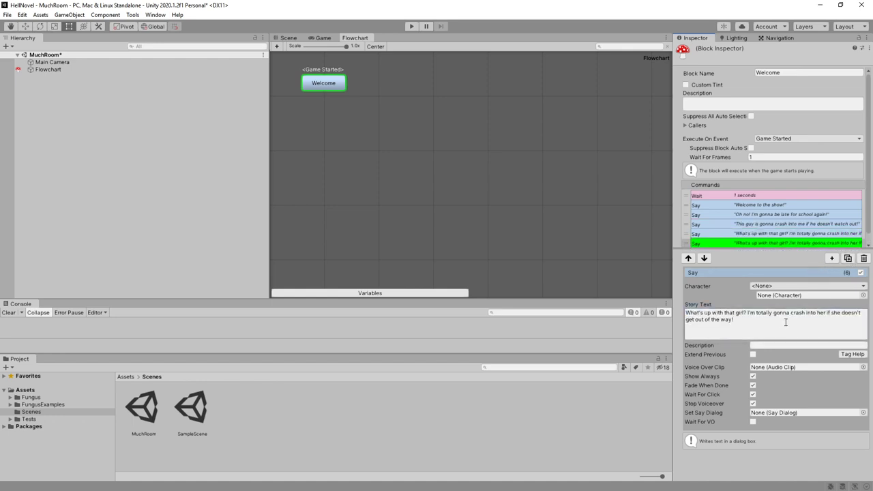
{"action": "key", "text": "alt+Tab"}
{"action": "left_click_drag", "start_coordinate": [257, 251], "coordinate": [186, 252]}
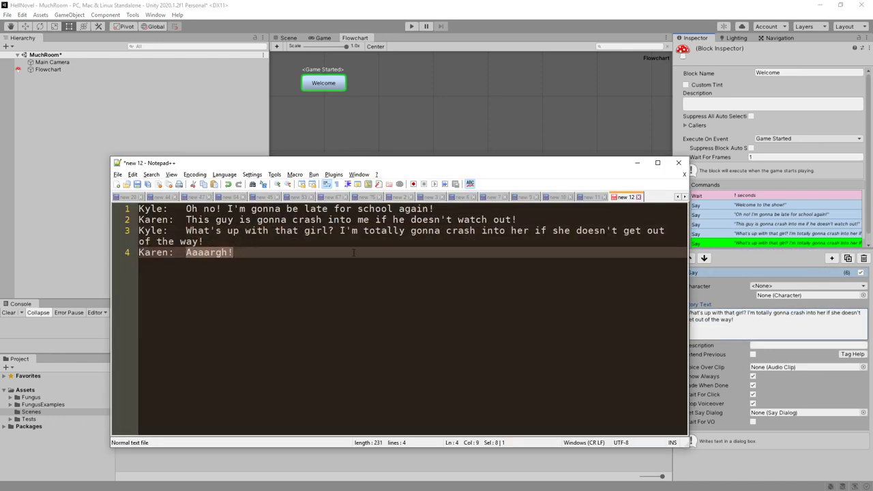
{"action": "key", "text": "ctrl+c"}
{"action": "left_click", "coordinate": [752, 313]}
{"action": "key", "text": "ctrl+v"}
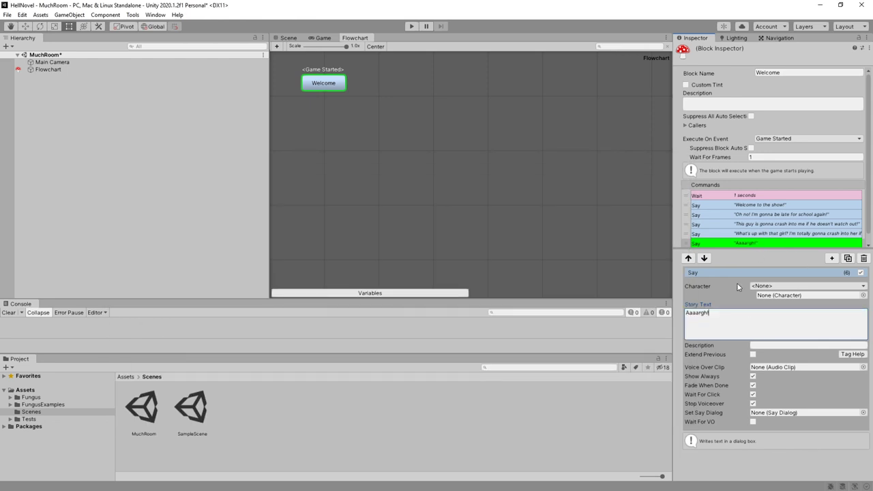
Create a new Fungus Character and rename it Character1 - Kyle
{"action": "left_click", "coordinate": [757, 292]}
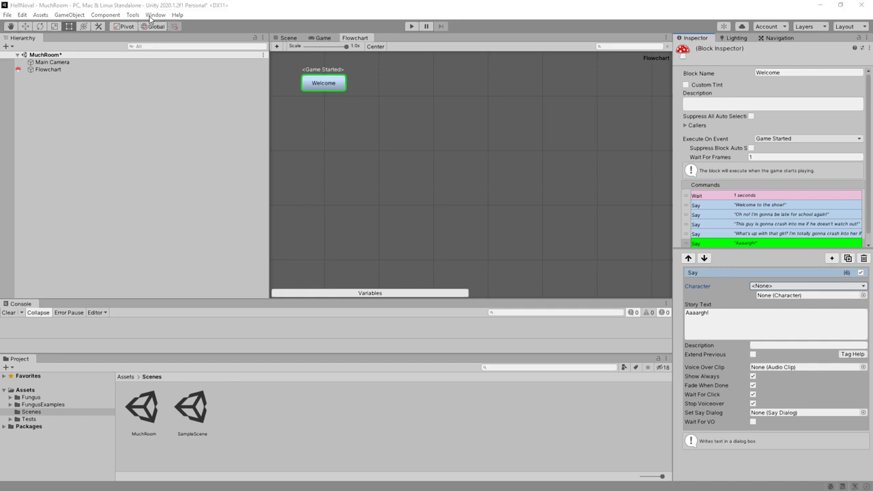
{"action": "left_click", "coordinate": [132, 15]}
{"action": "mouse_move", "coordinate": [153, 26]}
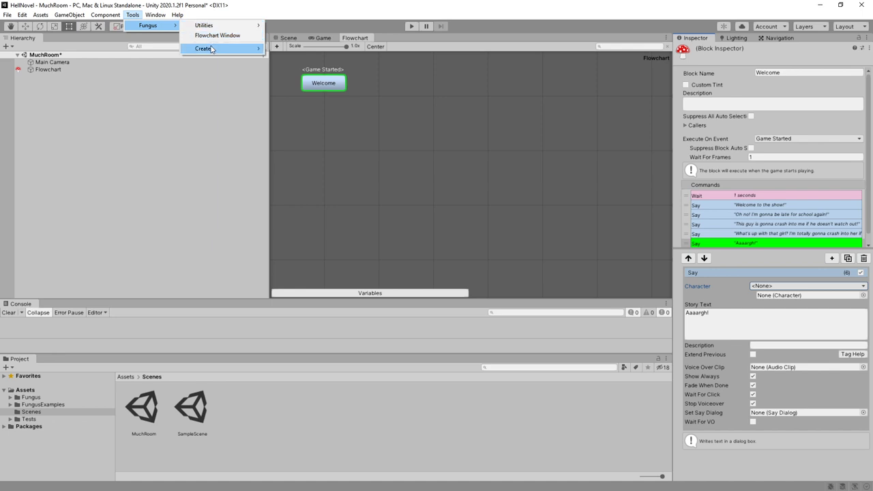
{"action": "mouse_move", "coordinate": [212, 48]}
{"action": "left_click", "coordinate": [290, 62]}
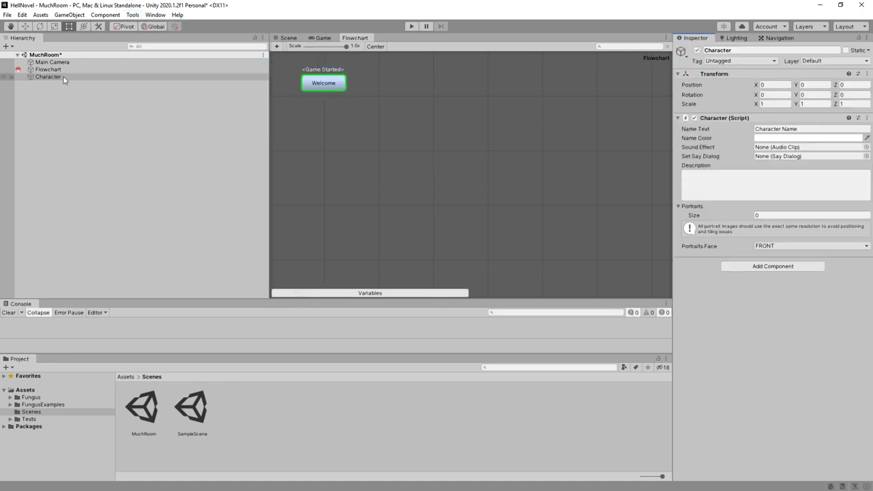
{"action": "right_click", "coordinate": [63, 78]}
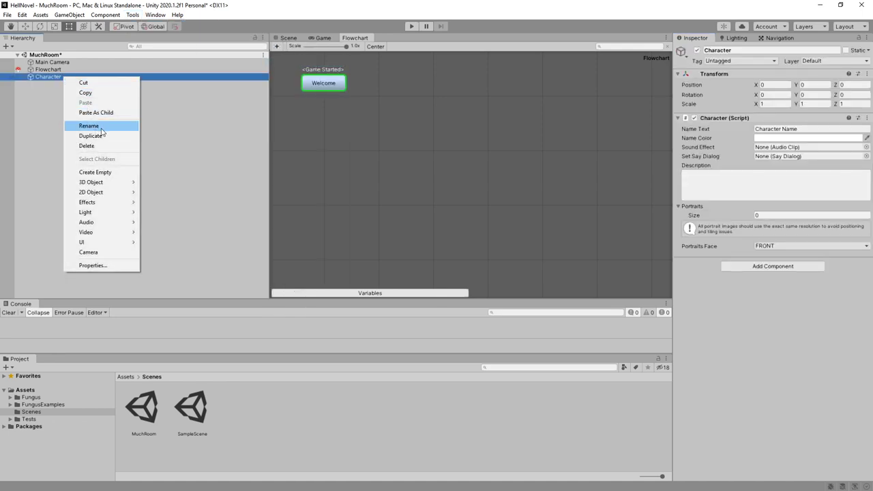
{"action": "left_click", "coordinate": [89, 126]}
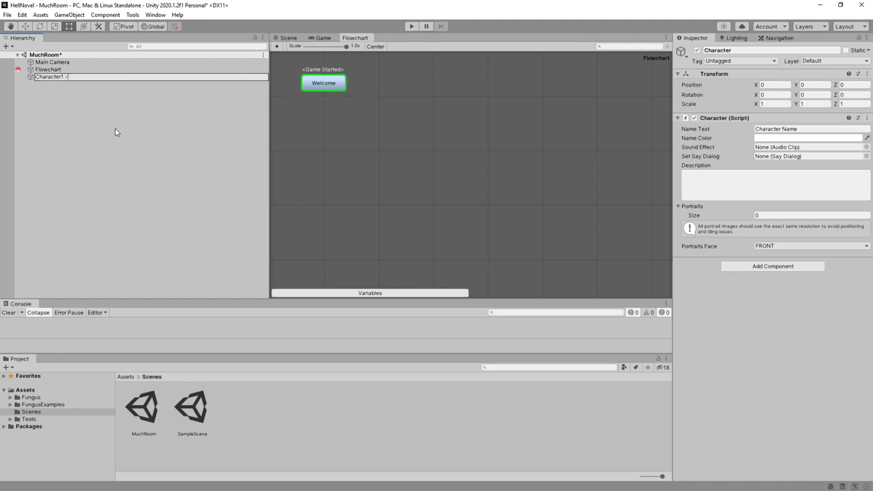
{"action": "type", "text": "1 - Kyle"}
{"action": "key", "text": "Return"}
Give Kyle the name text KYLE in orange, a description, and one portrait slot
{"action": "left_click", "coordinate": [778, 129]}
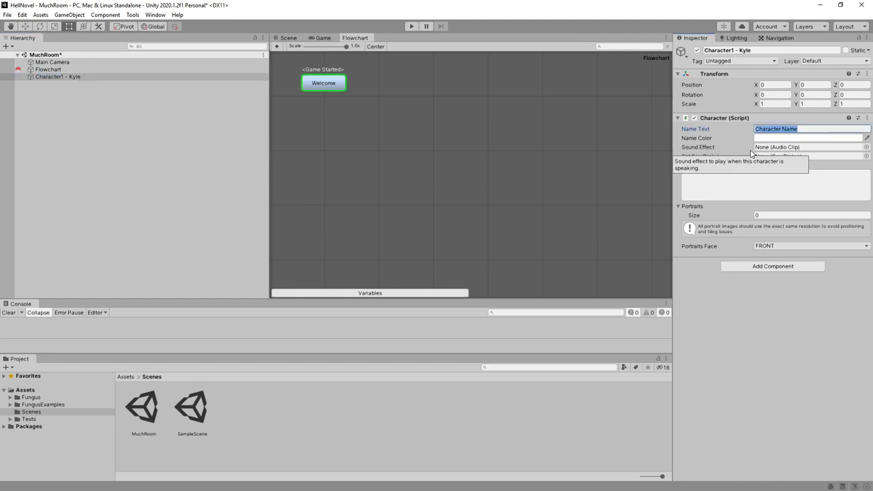
{"action": "type", "text": "KY"}
{"action": "left_click", "coordinate": [818, 138]}
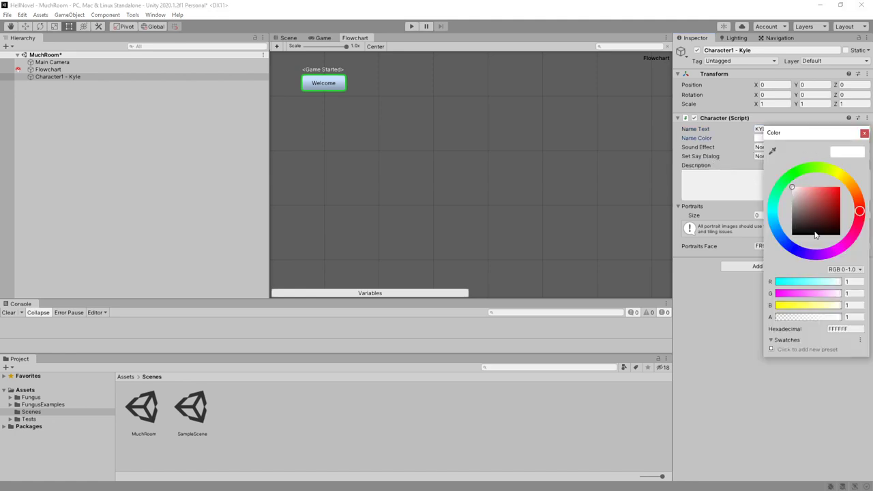
{"action": "left_click", "coordinate": [853, 193]}
{"action": "left_click_drag", "start_coordinate": [834, 193], "coordinate": [839, 188]}
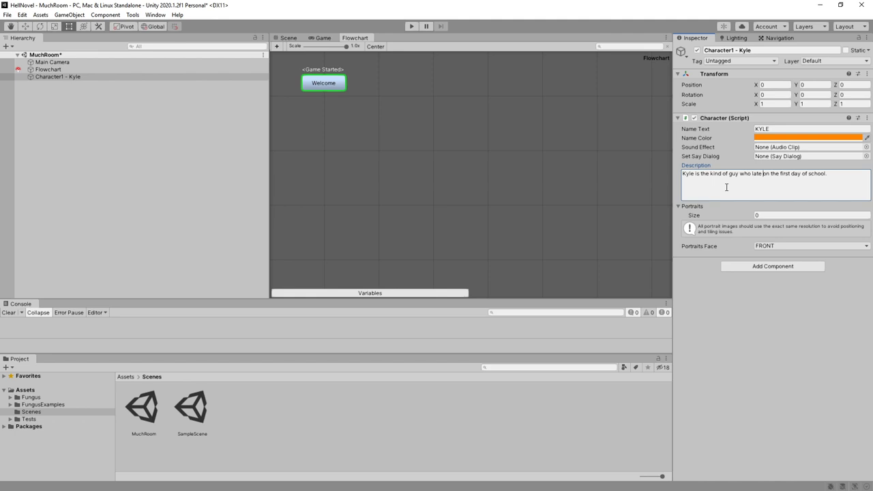
{"action": "type", "text": "is"}
{"action": "key", "text": "Tab"}
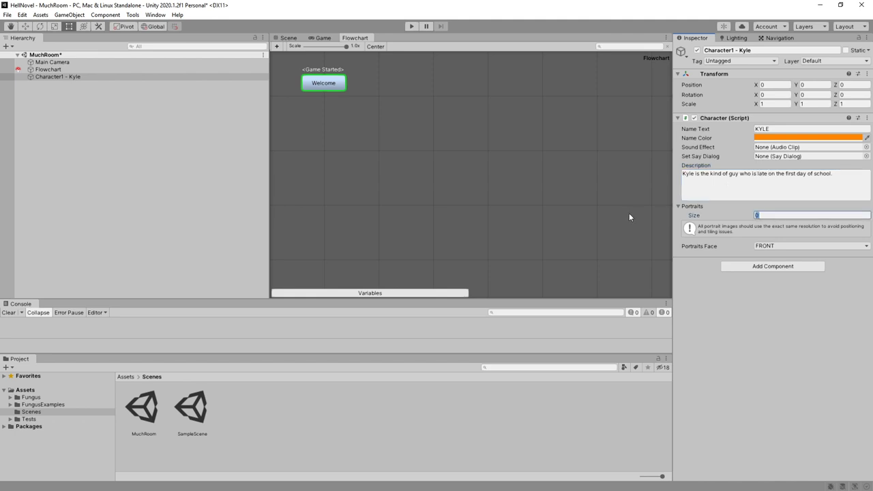
{"action": "type", "text": "1"}
{"action": "key", "text": "Return"}
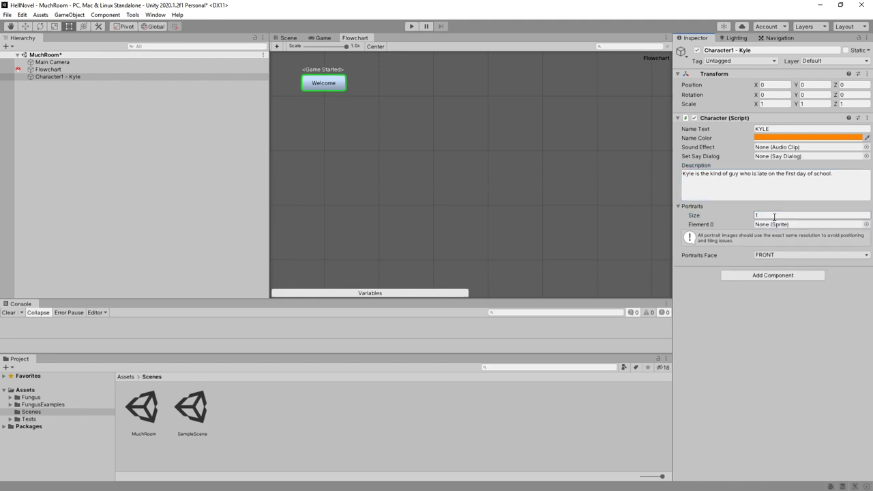
In the Welcome block, make Character1 - Kyle the speaker of the 'Oh no!' line
{"action": "left_click", "coordinate": [331, 83]}
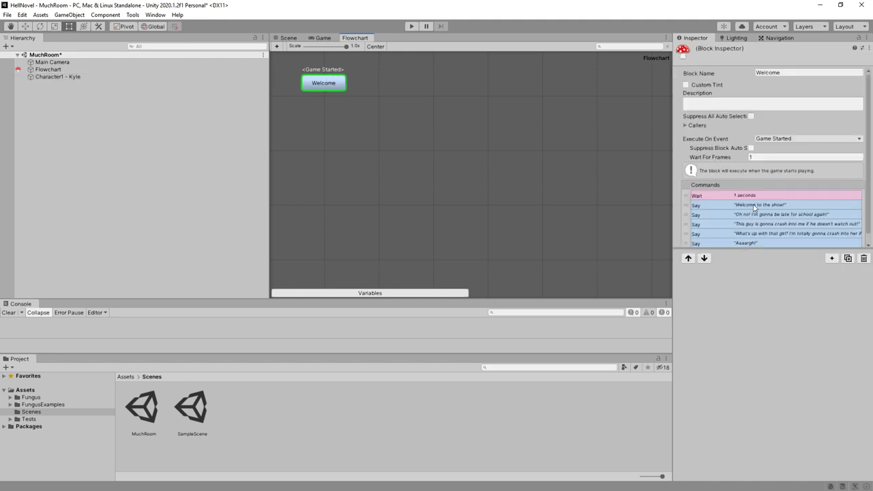
{"action": "left_click", "coordinate": [755, 206]}
{"action": "left_click", "coordinate": [757, 216]}
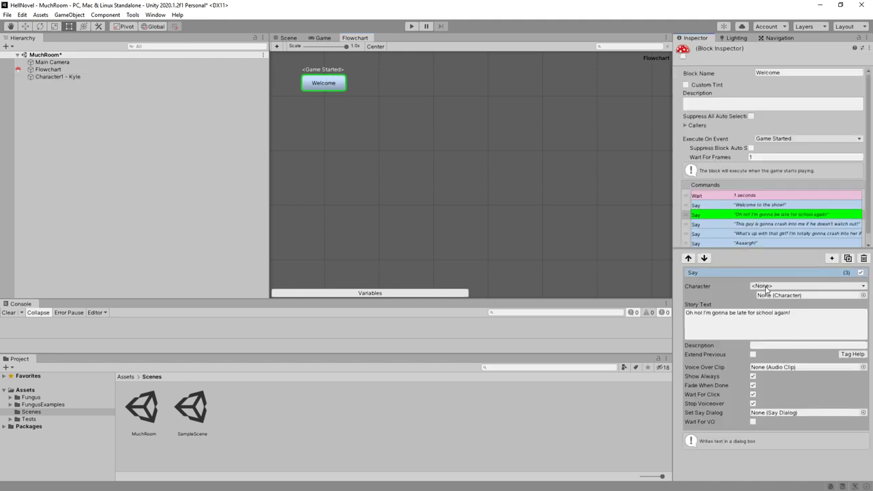
{"action": "left_click", "coordinate": [784, 286]}
{"action": "left_click", "coordinate": [784, 307]}
Assign Kyle to the 'What's up with that girl?' line and start Play mode
{"action": "left_click", "coordinate": [748, 226]}
{"action": "left_click", "coordinate": [748, 234]}
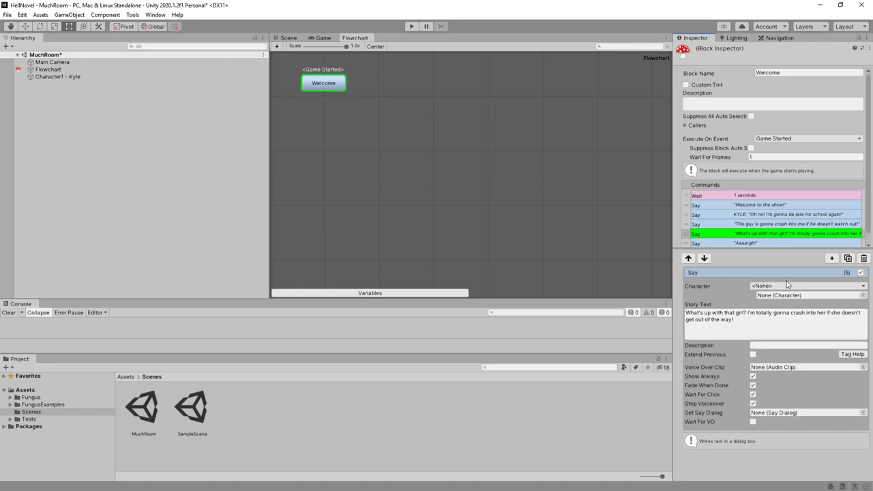
{"action": "left_click", "coordinate": [787, 286]}
{"action": "left_click", "coordinate": [784, 306]}
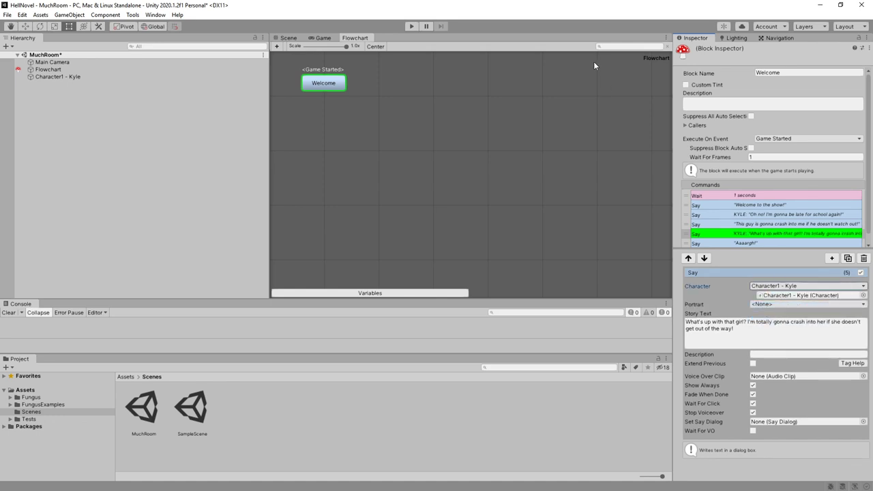
{"action": "left_click", "coordinate": [413, 25]}
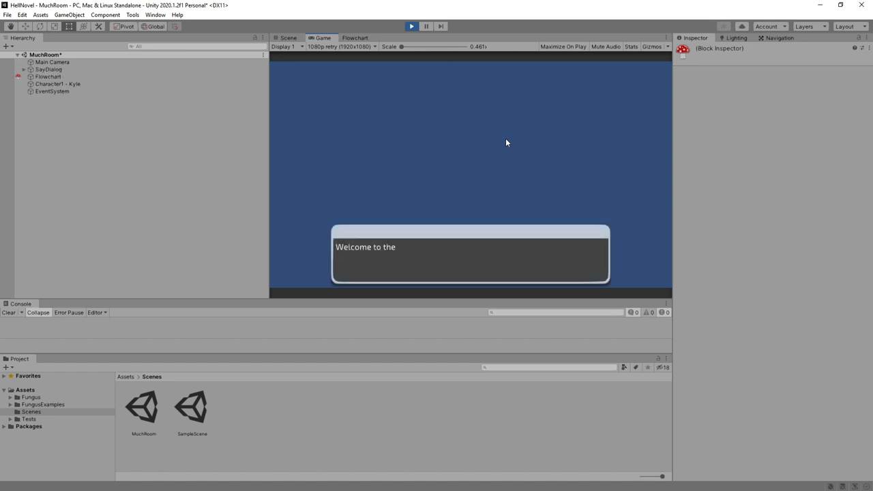
Advance through the dialogue to 'Aaaargh!', with Kyle's lines under the orange KYLE name
{"action": "left_click", "coordinate": [505, 143]}
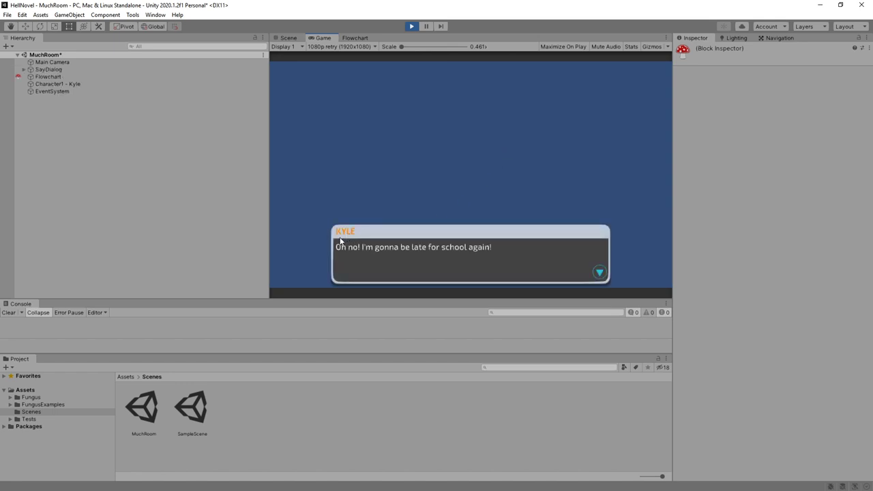
{"action": "left_click", "coordinate": [405, 216]}
{"action": "left_click", "coordinate": [406, 217]}
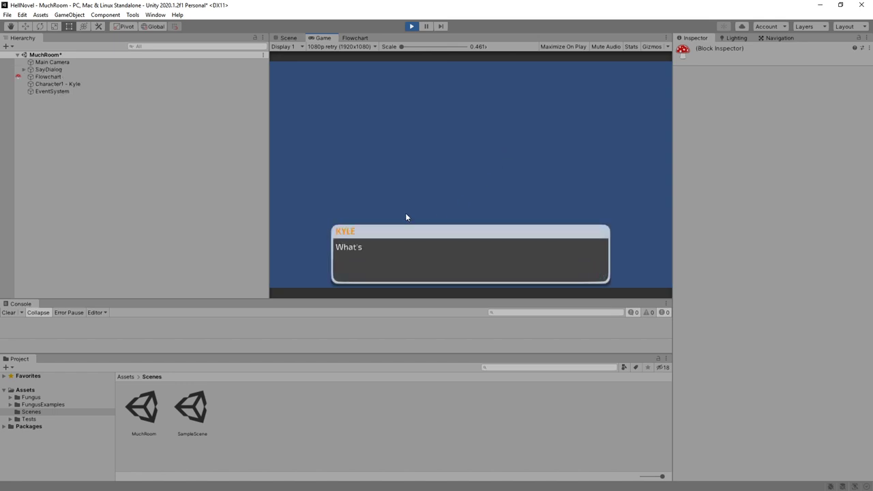
{"action": "left_click", "coordinate": [406, 217]}
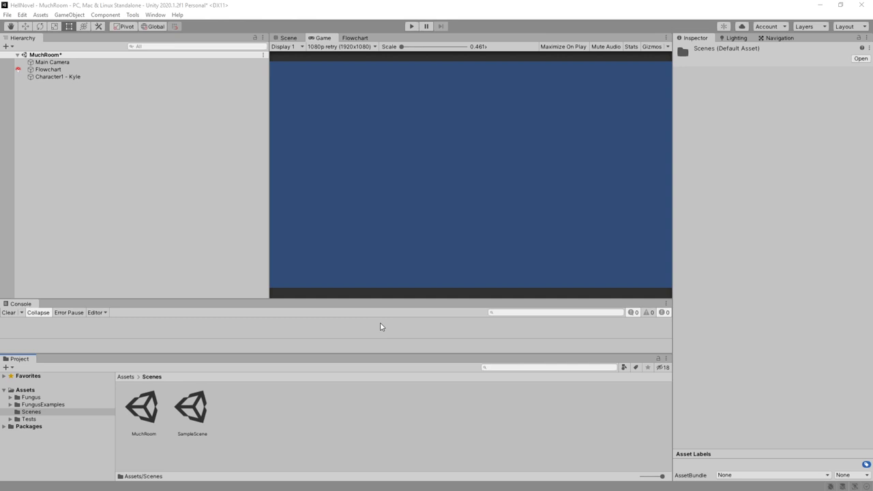
Create a Gfx folder inside the project's Assets folder and export the cyclist drawing into it
{"action": "right_click", "coordinate": [36, 391]}
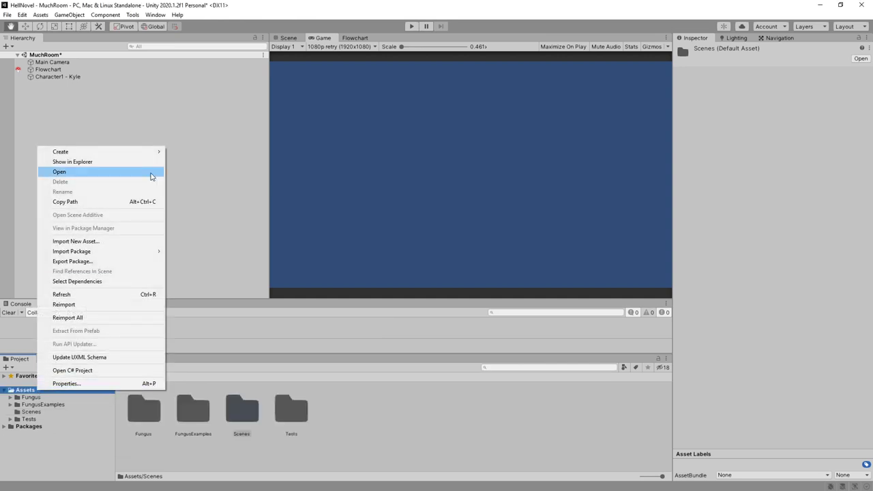
{"action": "left_click", "coordinate": [142, 165]}
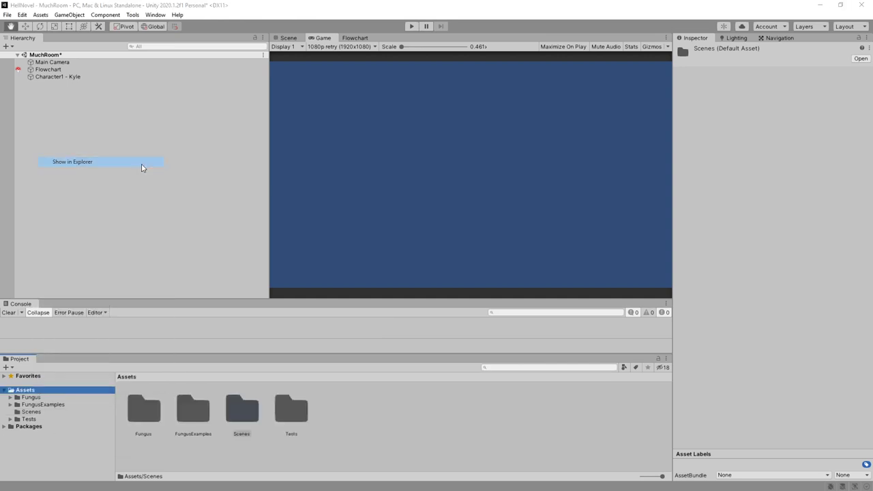
{"action": "double_click", "coordinate": [576, 325]}
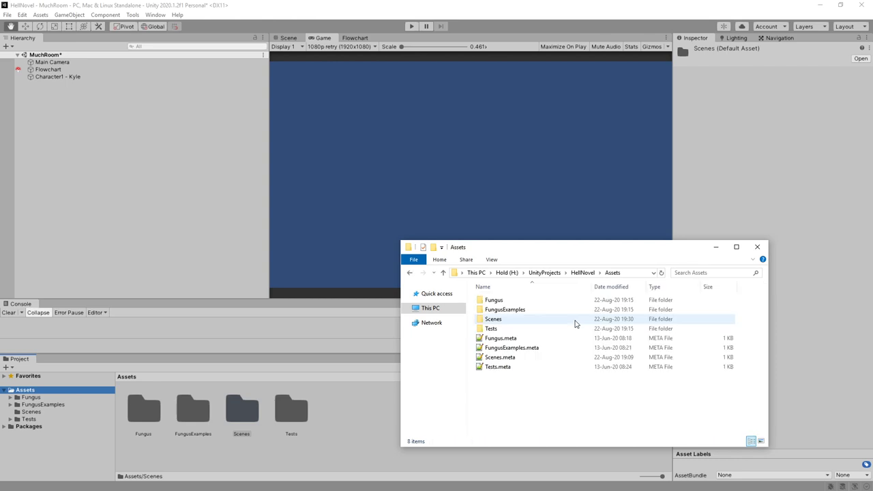
{"action": "right_click", "coordinate": [582, 388]}
{"action": "mouse_move", "coordinate": [554, 367]}
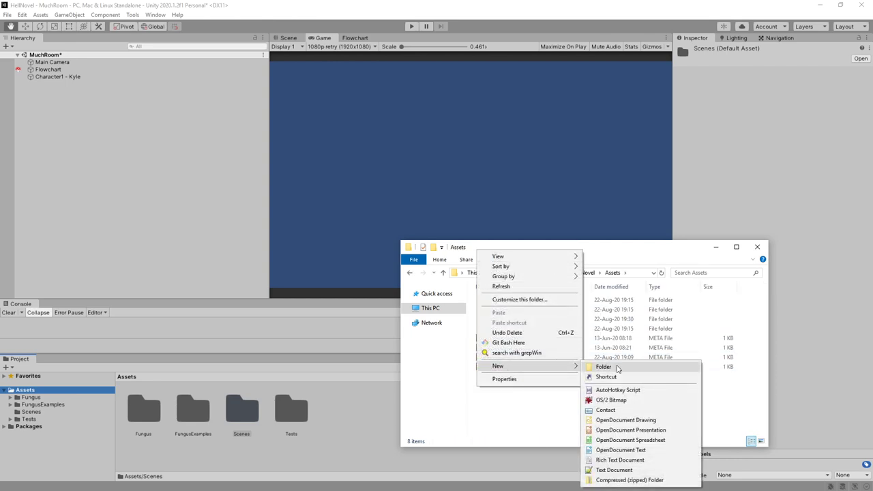
{"action": "left_click", "coordinate": [614, 368]}
{"action": "type", "text": "Gfx"}
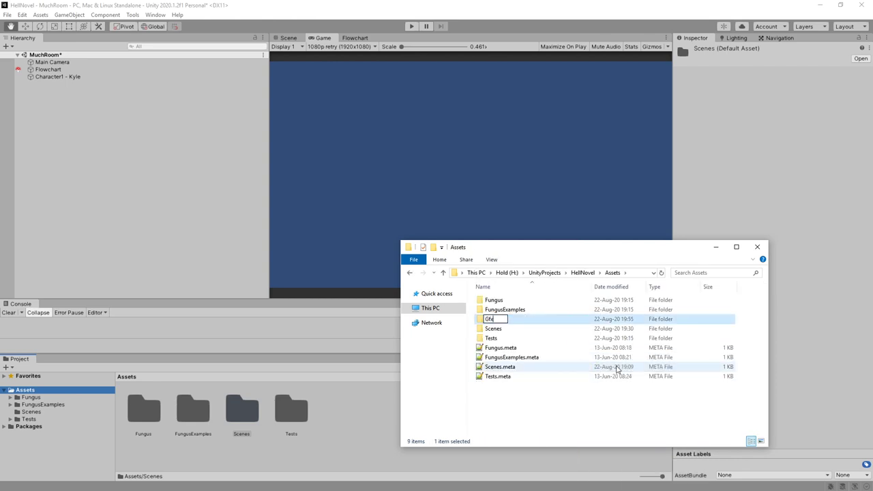
{"action": "key", "text": "Return"}
{"action": "key", "text": "Return"}
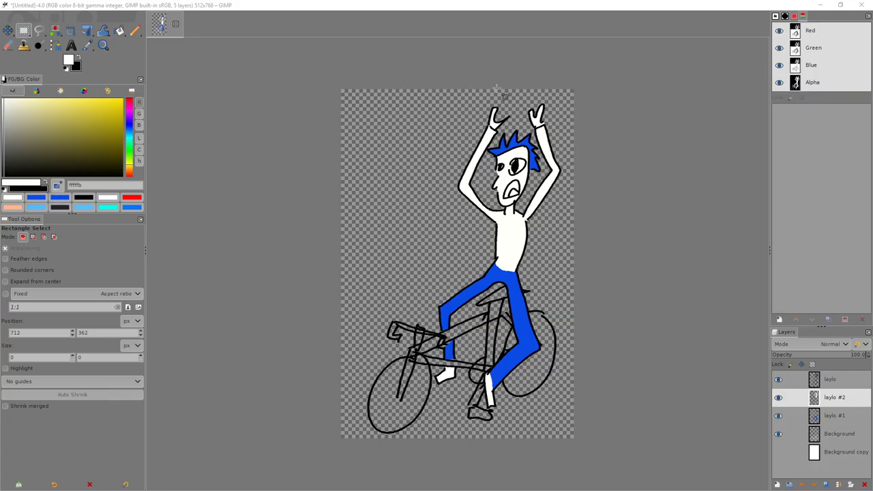
{"action": "key", "text": "alt+Tab"}
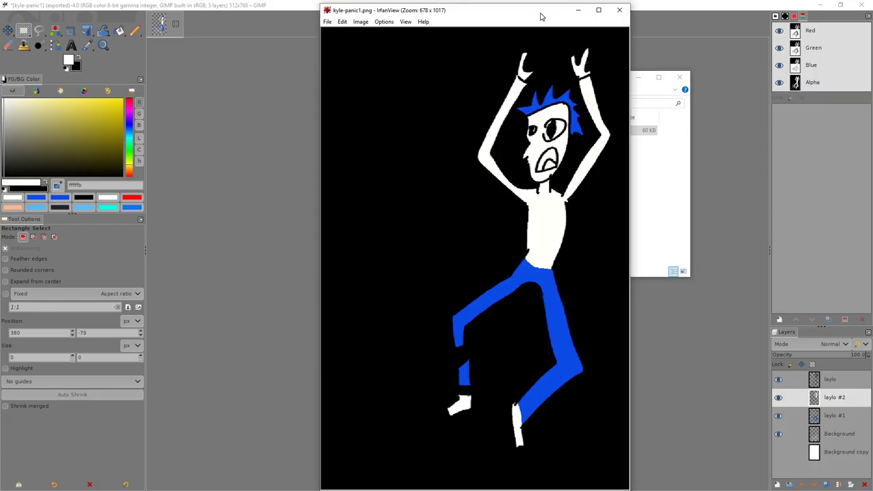
{"action": "left_click_drag", "start_coordinate": [540, 15], "coordinate": [526, 25]}
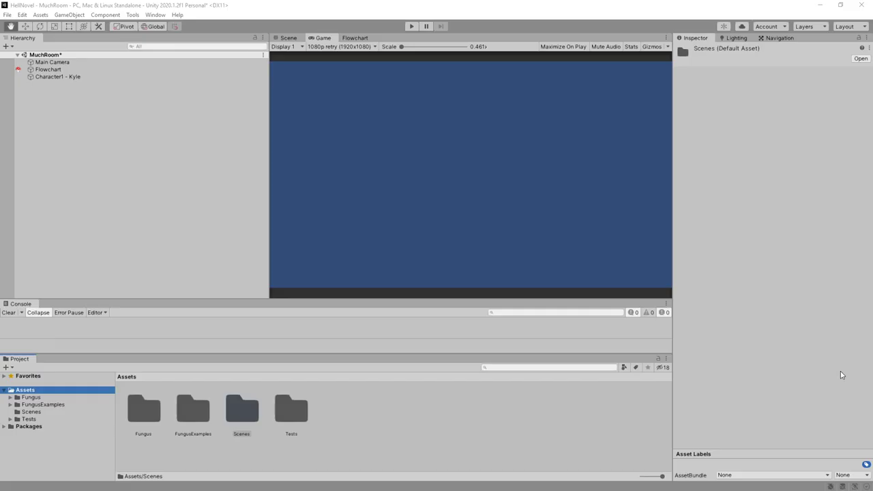
Set Kyle's first portrait element to the kyle-panic1 sprite
{"action": "left_click", "coordinate": [68, 76]}
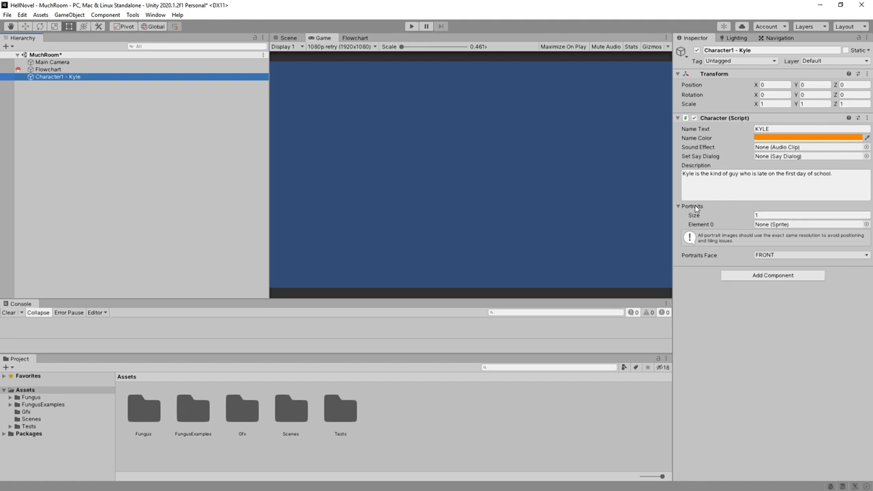
{"action": "left_click", "coordinate": [866, 225]}
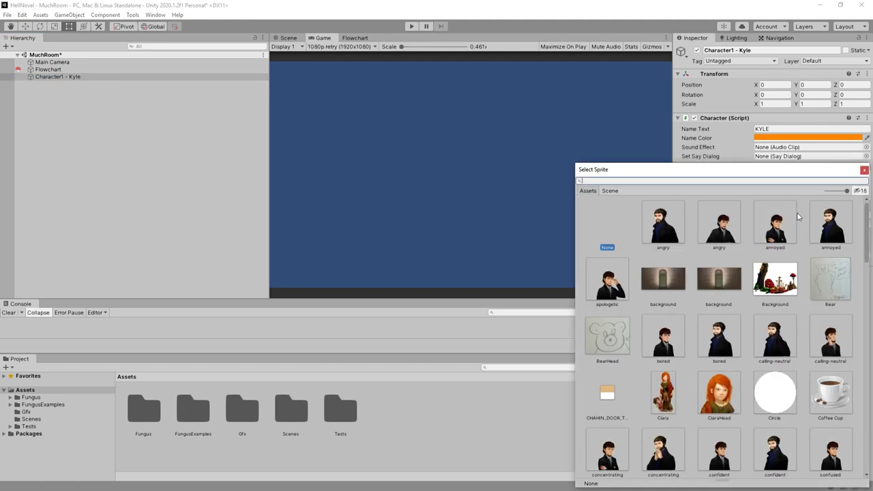
{"action": "type", "text": "fung"}
{"action": "double_click", "coordinate": [653, 256]}
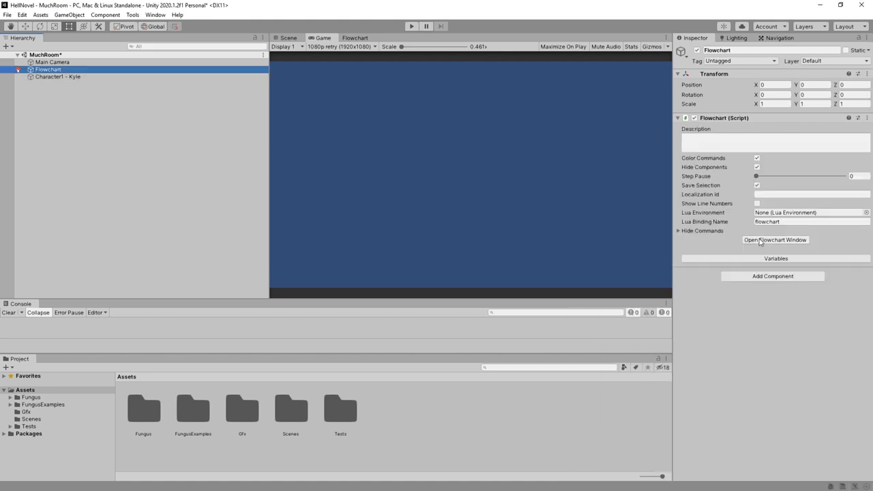
Give Kyle's 'Oh no!' line in the Welcome block the kyle-panic1 portrait and start the game
{"action": "left_click", "coordinate": [362, 41]}
{"action": "left_click", "coordinate": [333, 89]}
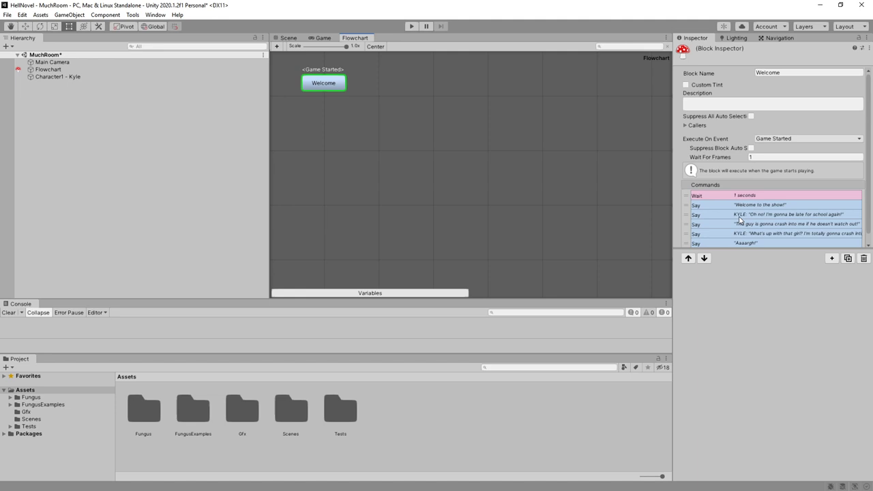
{"action": "left_click", "coordinate": [758, 244]}
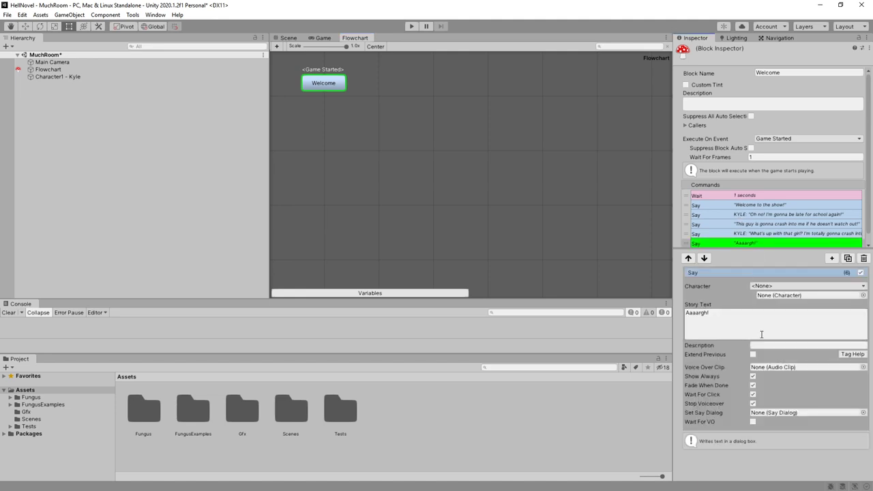
{"action": "left_click", "coordinate": [757, 215]}
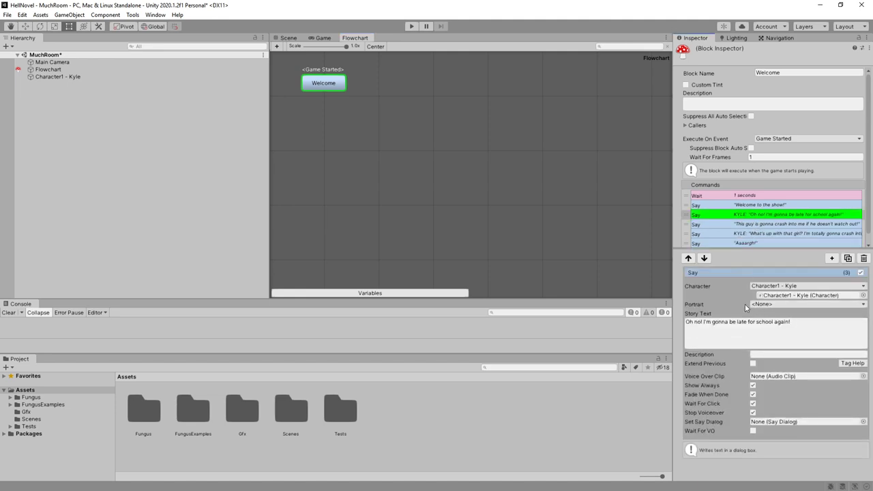
{"action": "left_click", "coordinate": [774, 304]}
{"action": "left_click", "coordinate": [777, 324]}
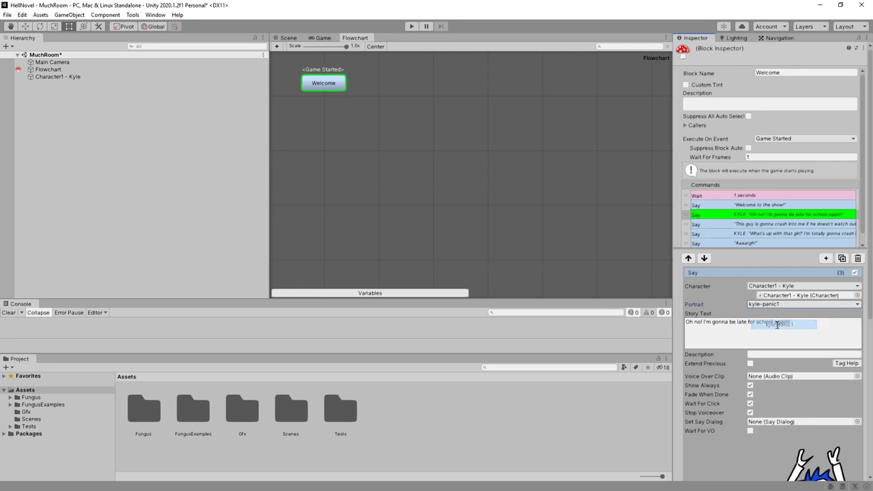
{"action": "left_click", "coordinate": [411, 27]}
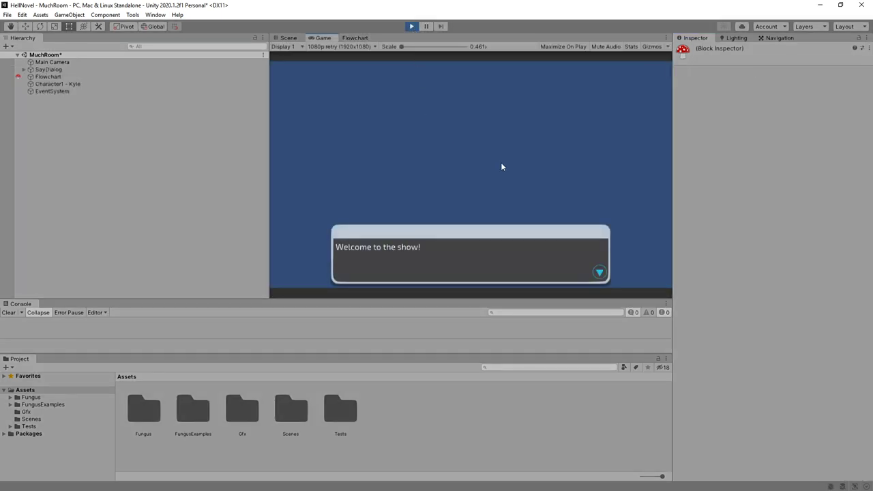
Click through to Kyle's 'Oh no!' line showing the panic portrait, then stop the game
{"action": "left_click", "coordinate": [501, 167]}
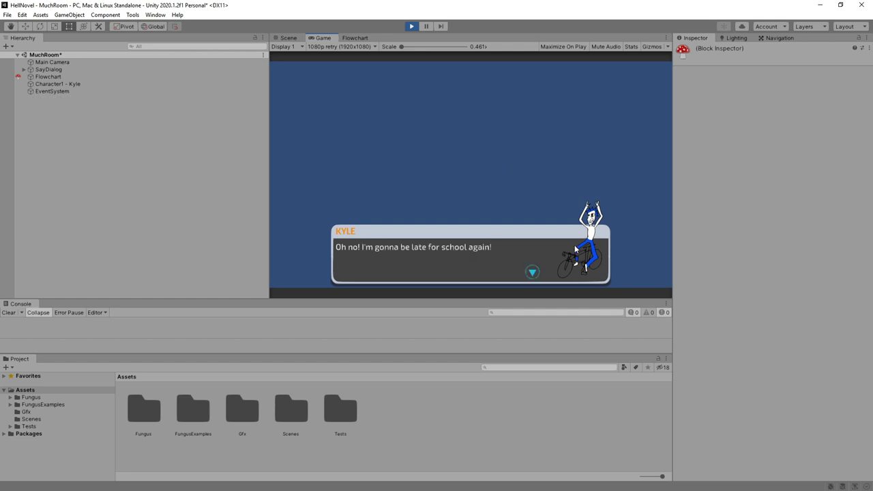
{"action": "left_click", "coordinate": [575, 193]}
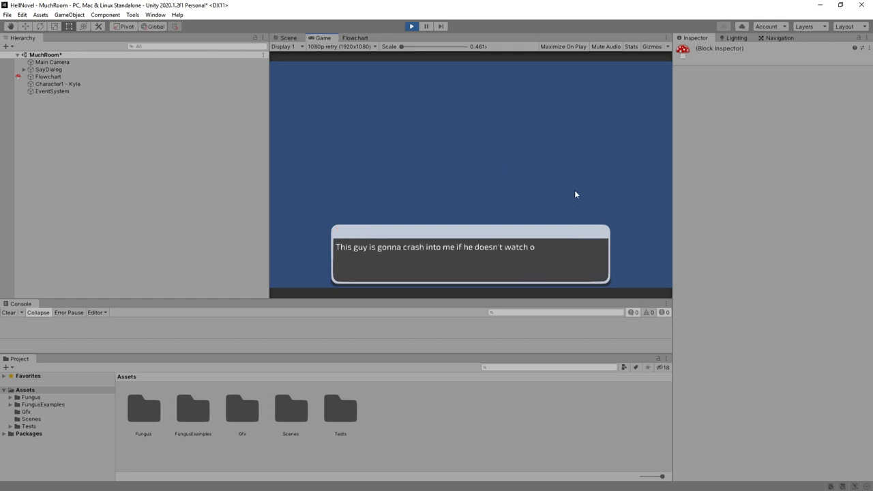
{"action": "left_click", "coordinate": [573, 213]}
{"action": "left_click", "coordinate": [411, 27]}
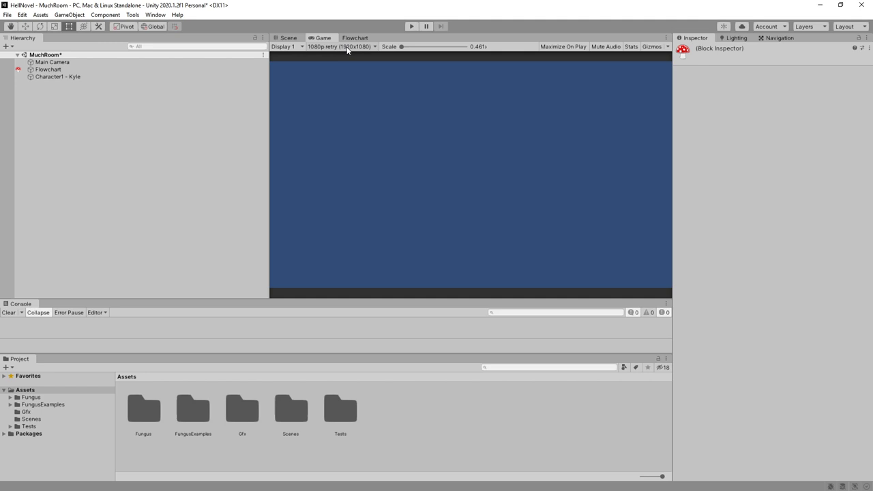
Give the 'What's up with that girl?' line the kyle-panic1 portrait and change Kyle's portrait facing
{"action": "left_click", "coordinate": [355, 39]}
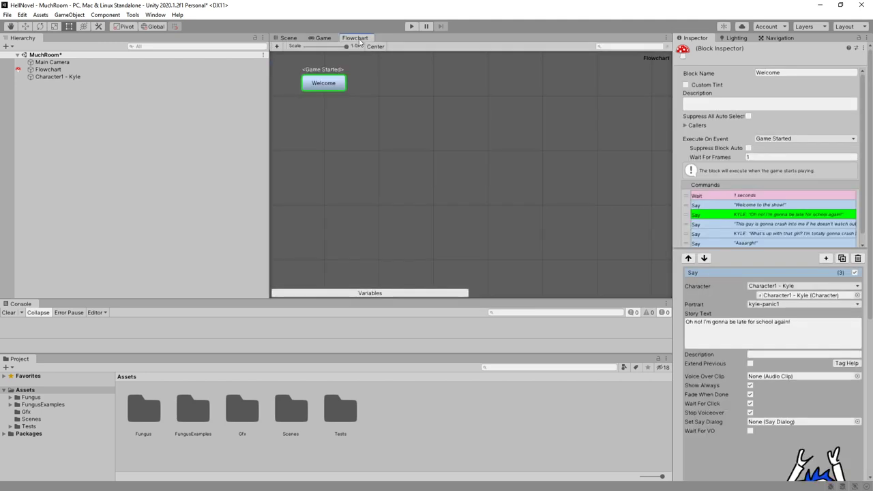
{"action": "left_click", "coordinate": [747, 233]}
{"action": "left_click", "coordinate": [784, 304]}
{"action": "left_click", "coordinate": [782, 324]}
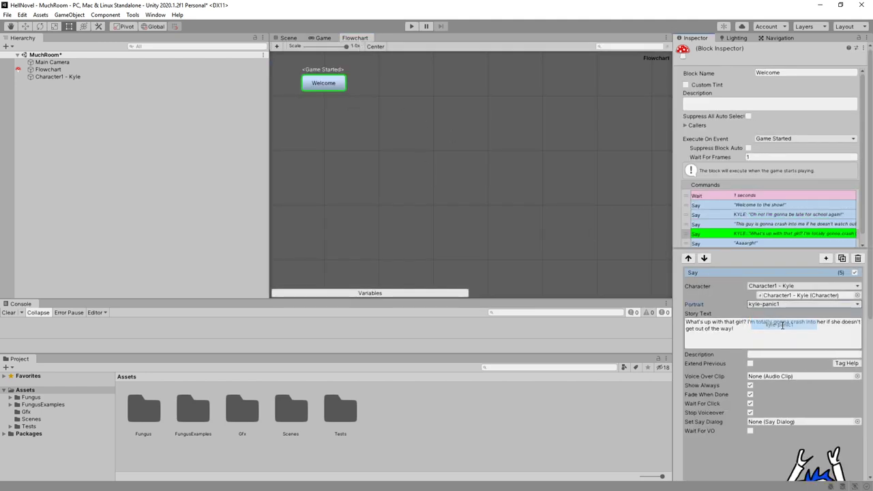
{"action": "left_click", "coordinate": [61, 78]}
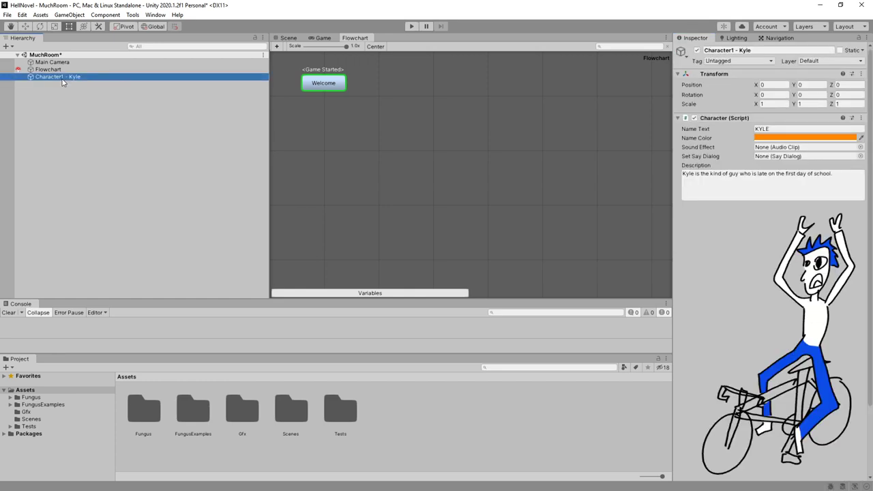
{"action": "scroll", "coordinate": [716, 259], "scroll_direction": "down", "scroll_amount": 3}
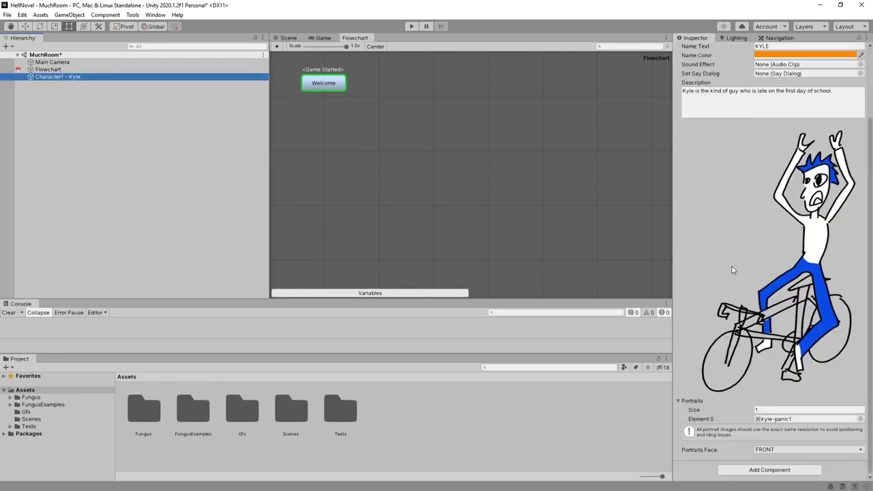
{"action": "left_click", "coordinate": [768, 451]}
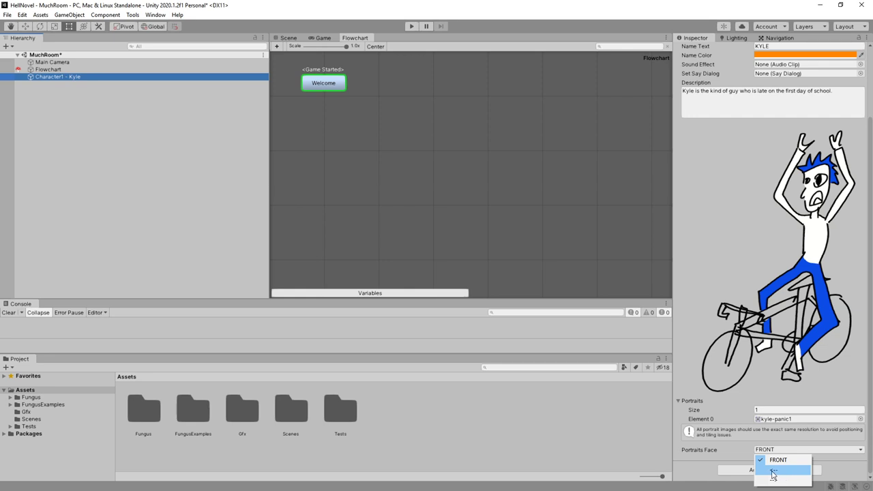
{"action": "left_click", "coordinate": [773, 470]}
Replay the scene through both of Kyle's lines, then stop the game
{"action": "left_click", "coordinate": [411, 26]}
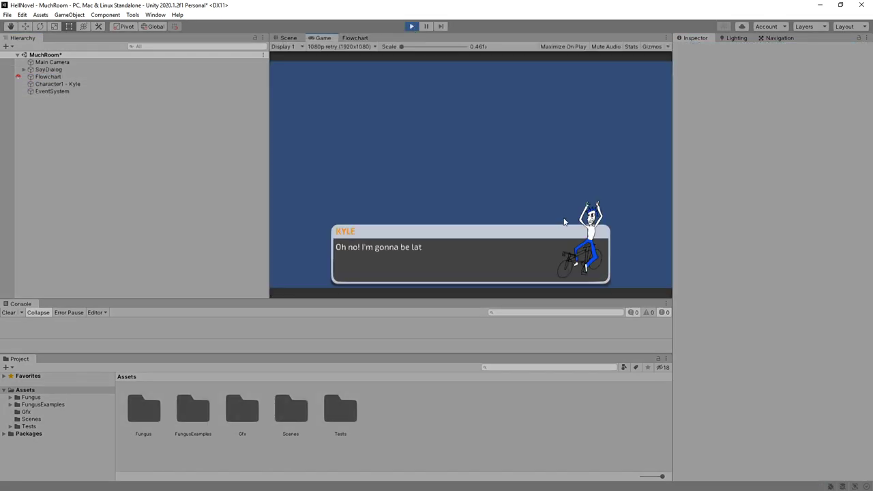
{"action": "left_click", "coordinate": [615, 226]}
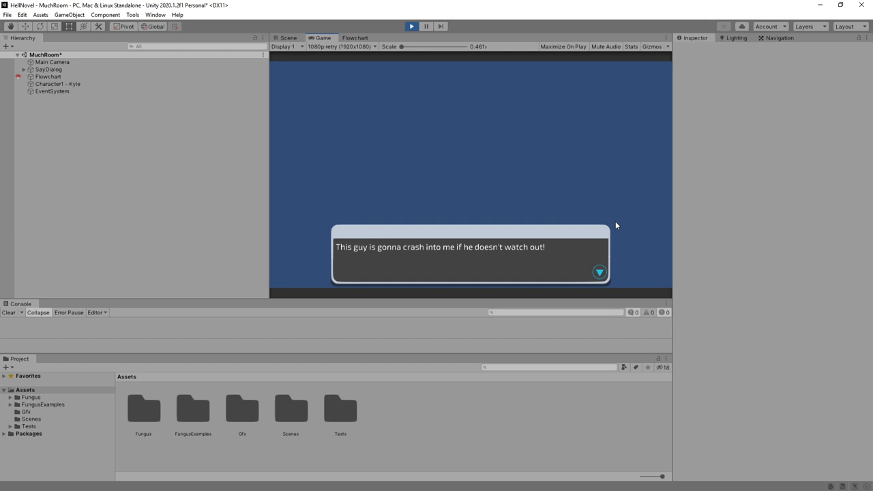
{"action": "left_click", "coordinate": [615, 225]}
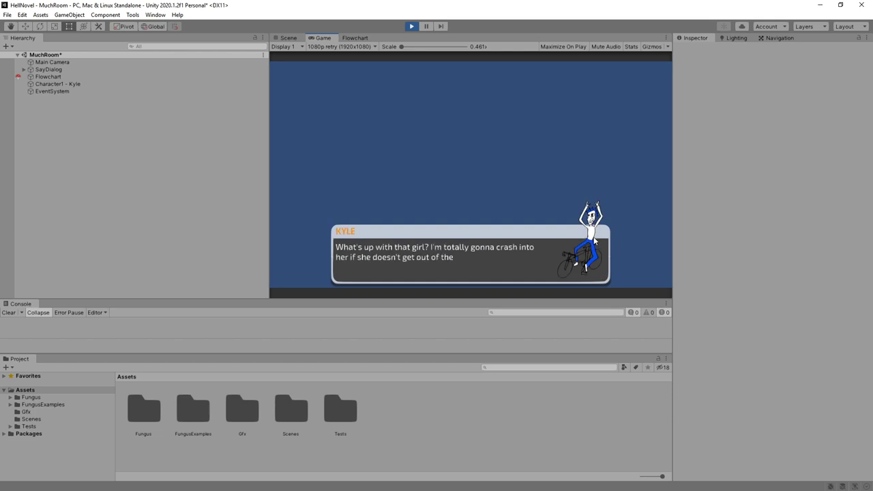
{"action": "left_click", "coordinate": [412, 25]}
Clear the portraits from Kyle's 'Oh no!' and 'What's up with that girl?' lines
{"action": "left_click", "coordinate": [354, 38]}
{"action": "left_click", "coordinate": [315, 83]}
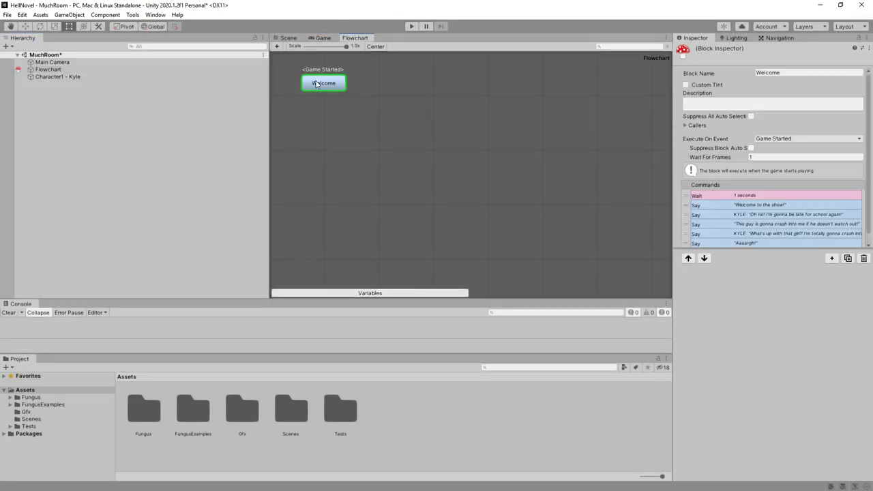
{"action": "left_click", "coordinate": [784, 214]}
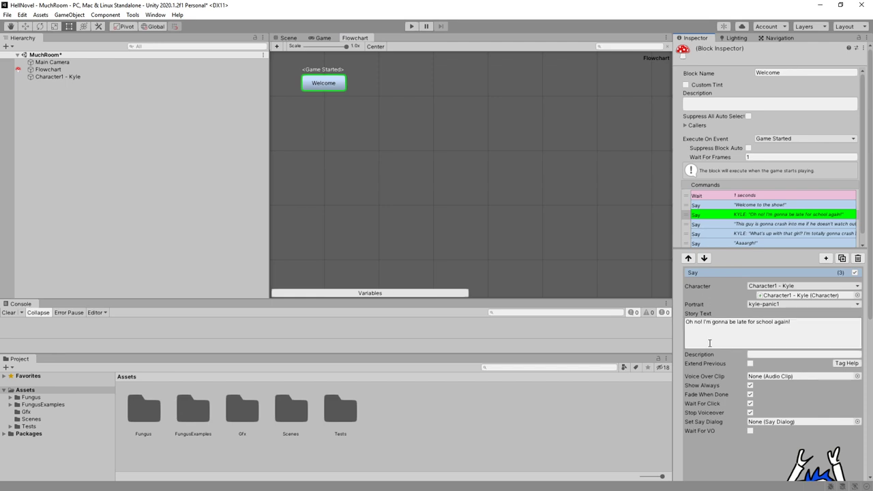
{"action": "scroll", "coordinate": [784, 218], "scroll_direction": "down", "scroll_amount": 3}
{"action": "left_click", "coordinate": [781, 220]}
{"action": "left_click", "coordinate": [765, 227]}
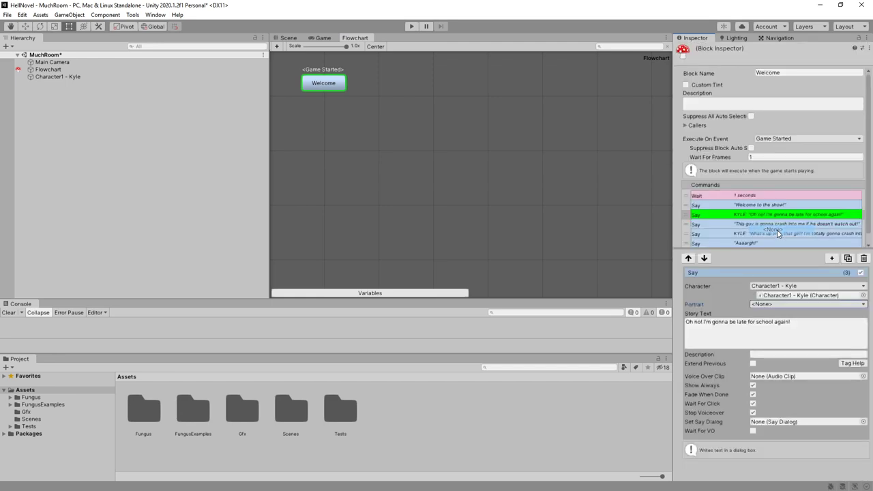
{"action": "left_click", "coordinate": [764, 224]}
{"action": "left_click", "coordinate": [764, 234]}
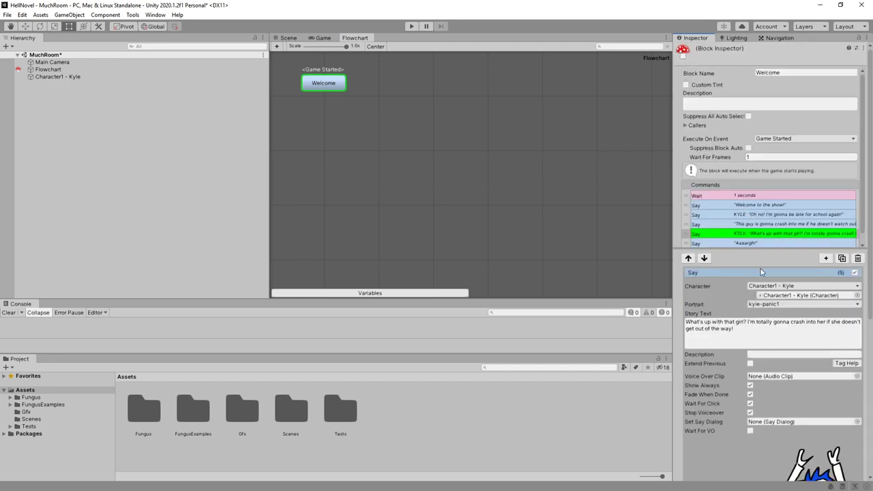
{"action": "left_click", "coordinate": [768, 304]}
{"action": "left_click", "coordinate": [769, 314]}
Add a Portrait command after the welcome line, set to Show Character1 - Kyle
{"action": "left_click", "coordinate": [753, 215]}
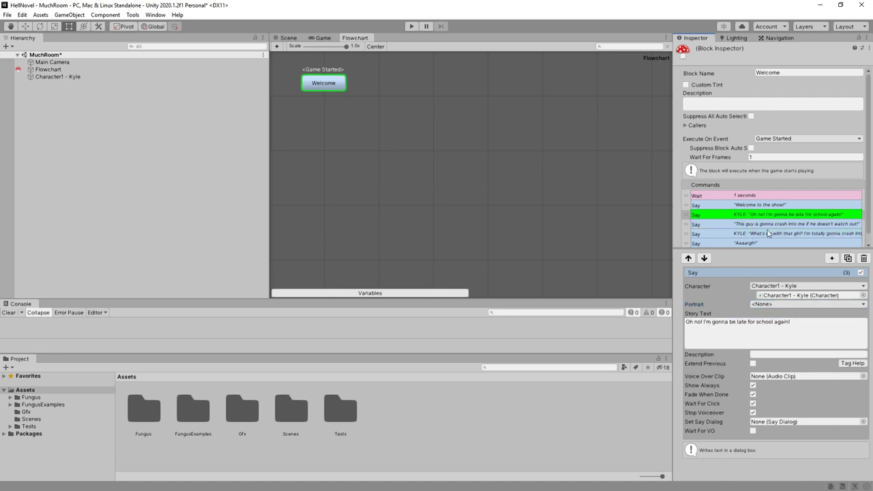
{"action": "left_click", "coordinate": [830, 258]}
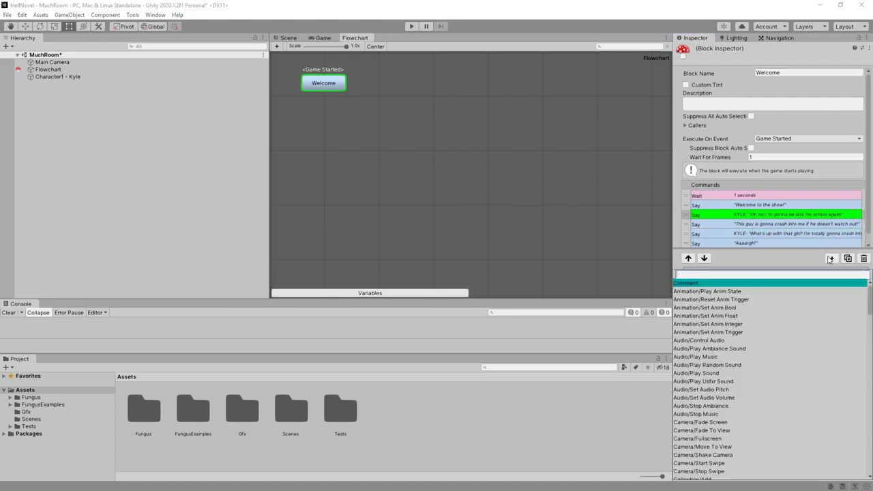
{"action": "type", "text": "port"}
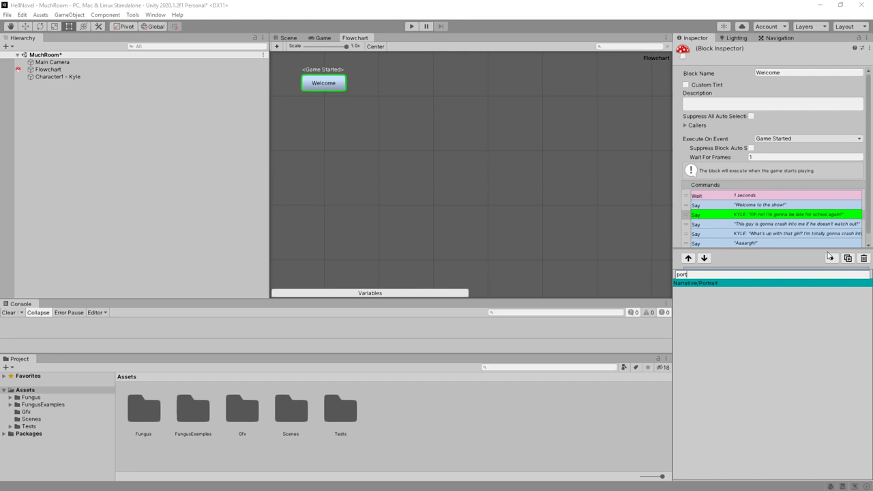
{"action": "left_click", "coordinate": [727, 283]}
{"action": "left_click", "coordinate": [760, 223]}
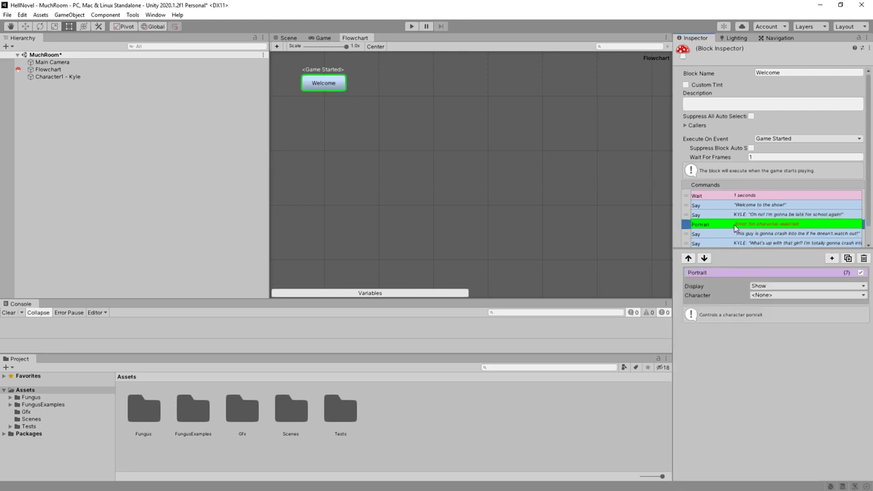
{"action": "left_click_drag", "start_coordinate": [735, 228], "coordinate": [747, 217]}
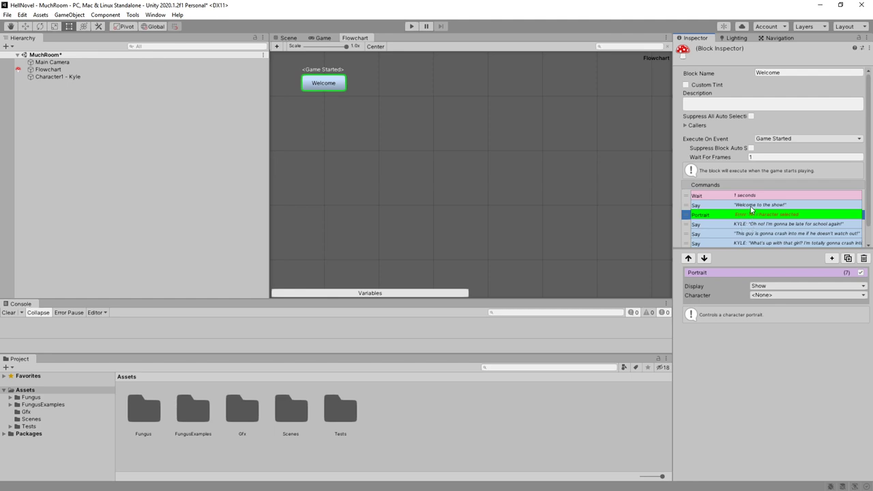
{"action": "left_click", "coordinate": [805, 286]}
{"action": "left_click", "coordinate": [777, 298]}
{"action": "left_click", "coordinate": [767, 294]}
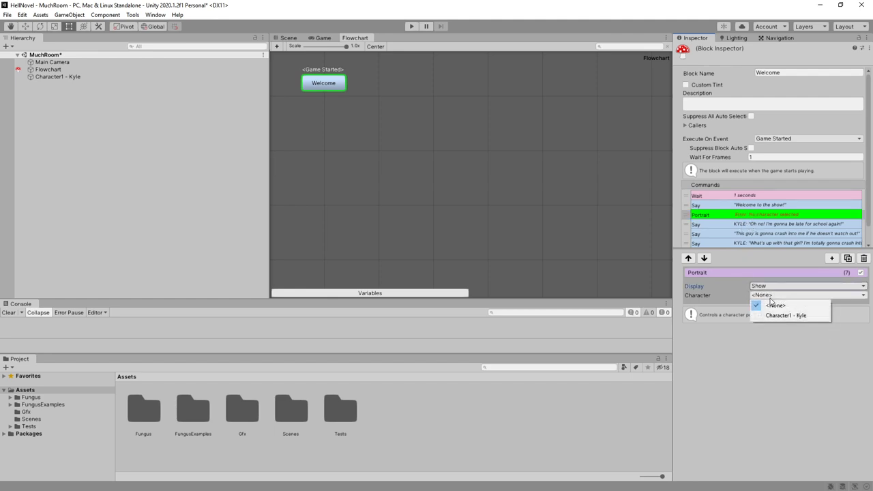
{"action": "left_click", "coordinate": [772, 315]}
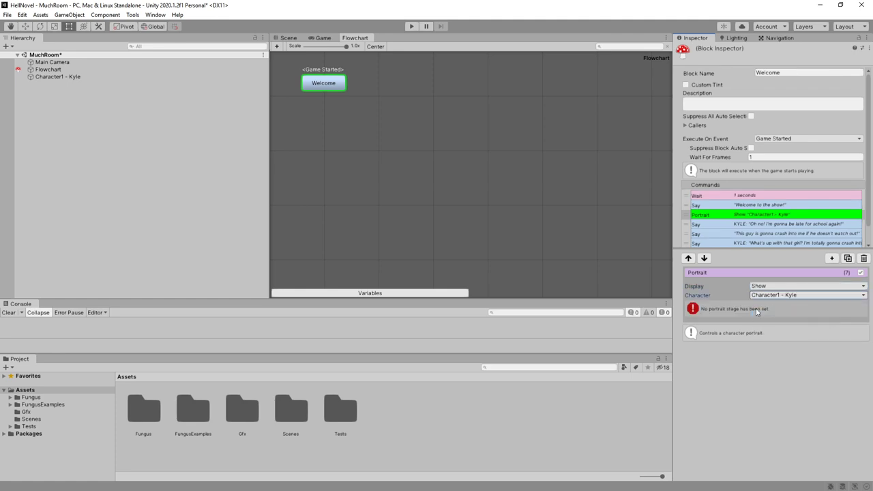
{"action": "key", "text": "alt+Tab"}
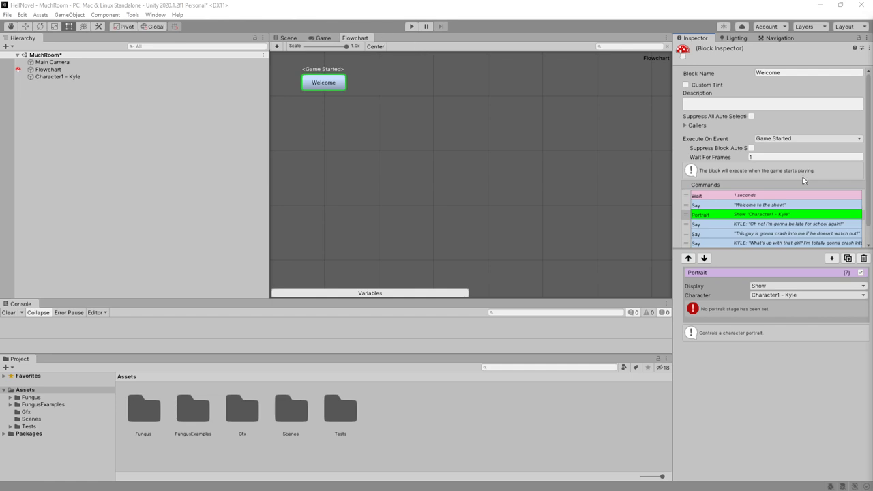
Create a Fungus Stage in the MuchRoom scene
{"action": "left_click", "coordinate": [730, 217]}
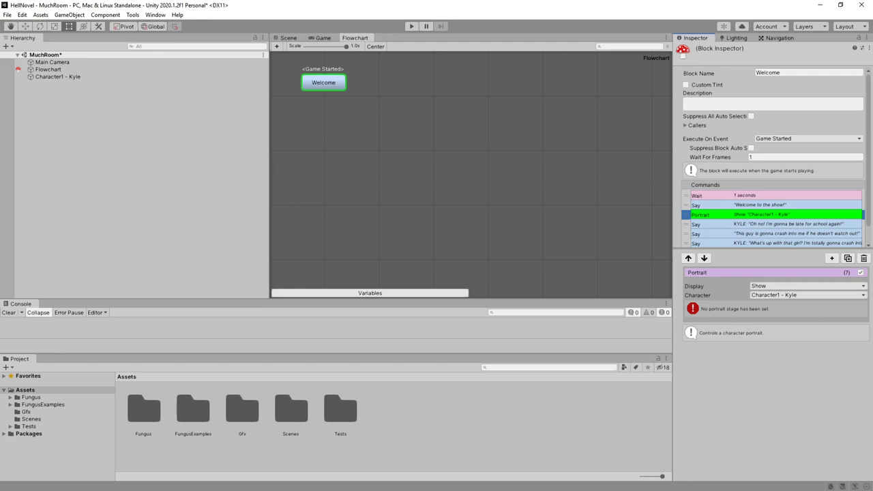
{"action": "left_click", "coordinate": [132, 14]}
{"action": "mouse_move", "coordinate": [148, 25]}
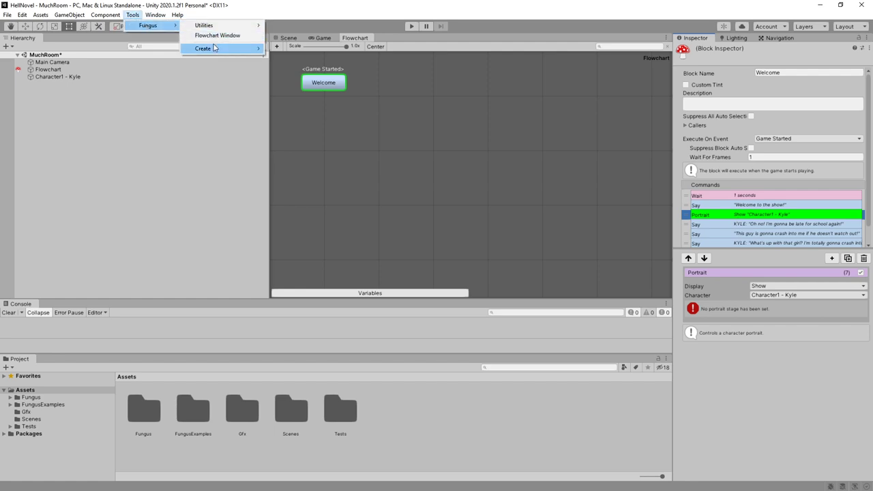
{"action": "mouse_move", "coordinate": [214, 48]}
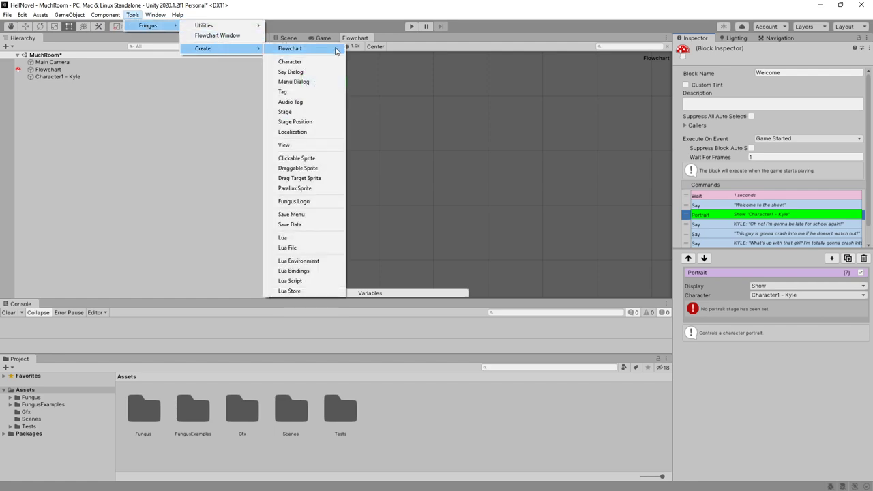
{"action": "left_click", "coordinate": [316, 113]}
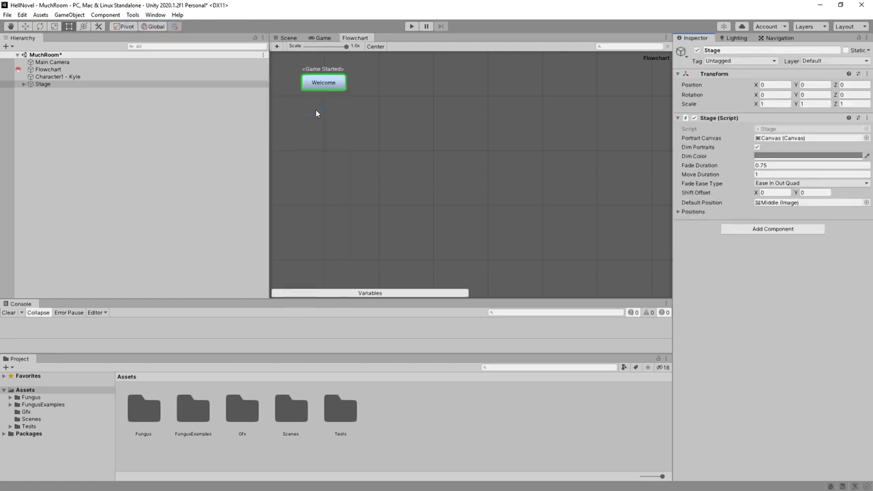
Inspect the Stage Canvas's Left and Right positions, then return to the Welcome block
{"action": "left_click", "coordinate": [23, 84]}
{"action": "left_click", "coordinate": [31, 91]}
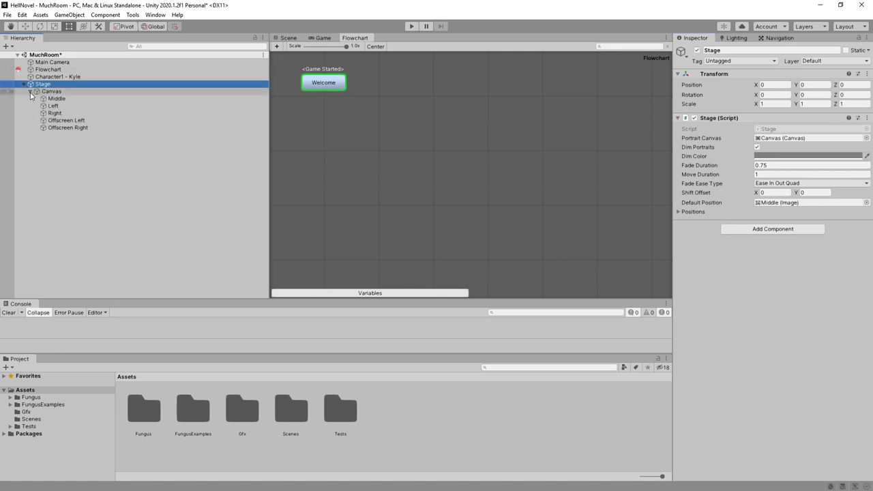
{"action": "left_click", "coordinate": [76, 113]}
{"action": "left_click", "coordinate": [75, 106]}
{"action": "left_click", "coordinate": [75, 91]}
{"action": "left_click", "coordinate": [346, 38]}
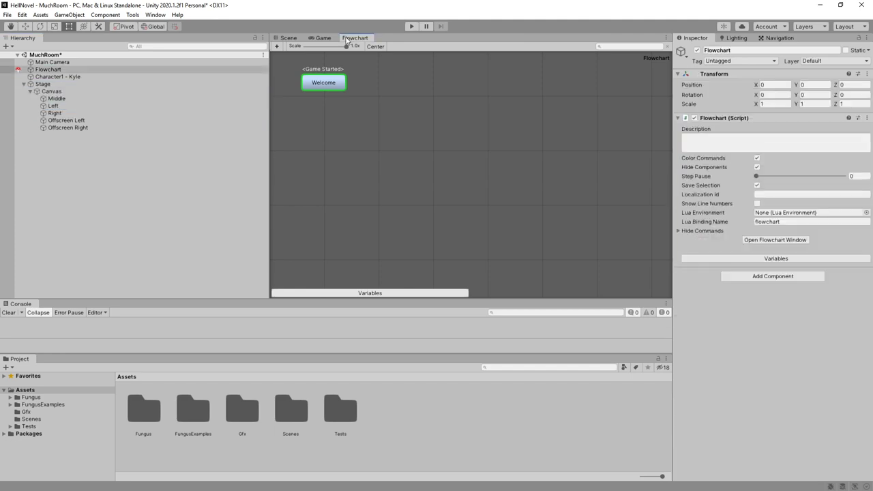
{"action": "left_click", "coordinate": [333, 84]}
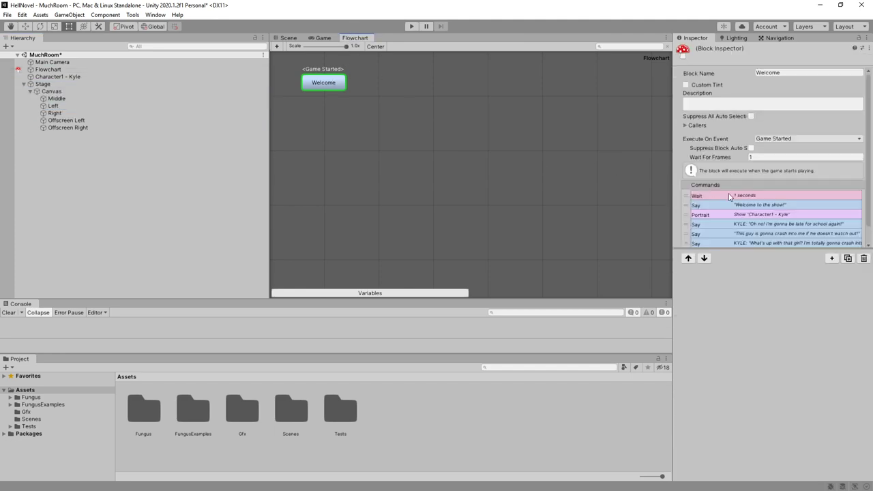
Set the Portrait command to kyle-panic1 with To Position Right
{"action": "left_click", "coordinate": [755, 215]}
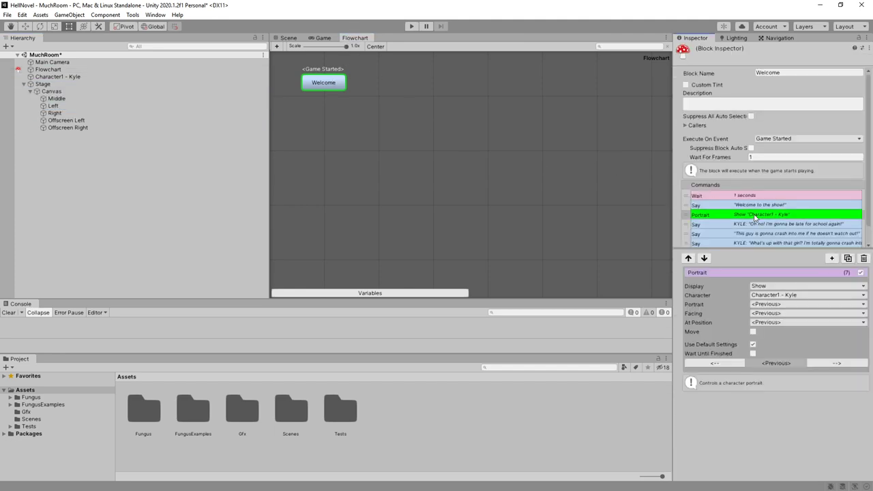
{"action": "left_click", "coordinate": [772, 304]}
{"action": "left_click", "coordinate": [778, 324]}
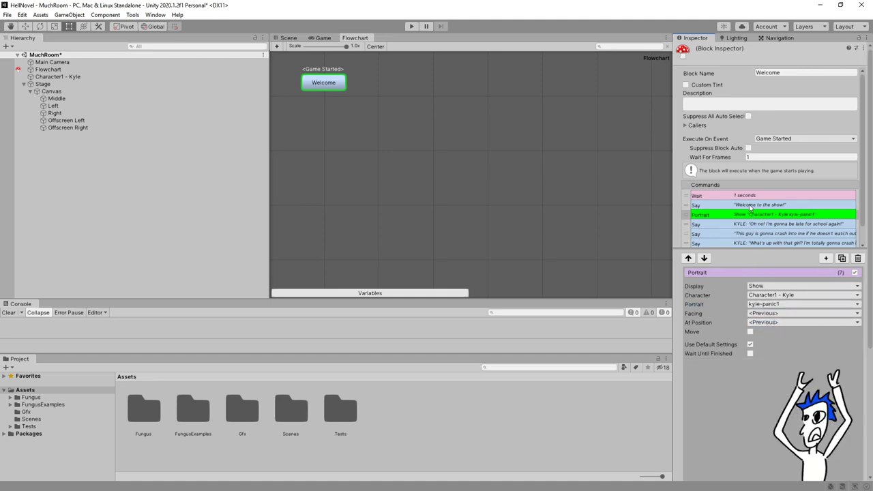
{"action": "left_click", "coordinate": [777, 313]}
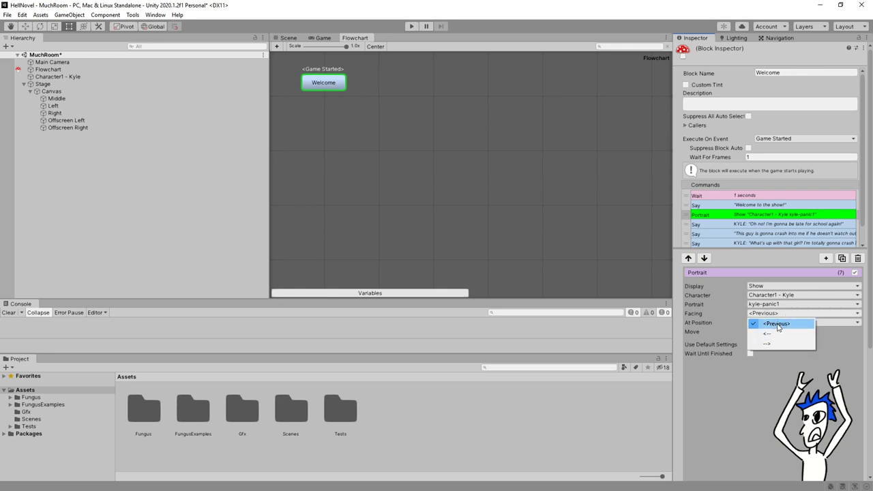
{"action": "left_click", "coordinate": [715, 322]}
{"action": "left_click", "coordinate": [767, 322]}
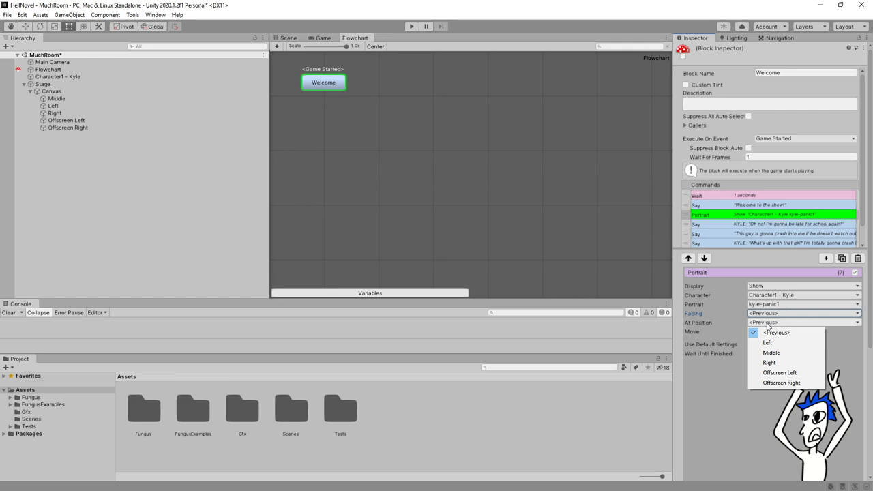
{"action": "left_click", "coordinate": [769, 363]}
Enable Move starting from Offscreen Right, then play-test the scene
{"action": "left_click", "coordinate": [750, 332]}
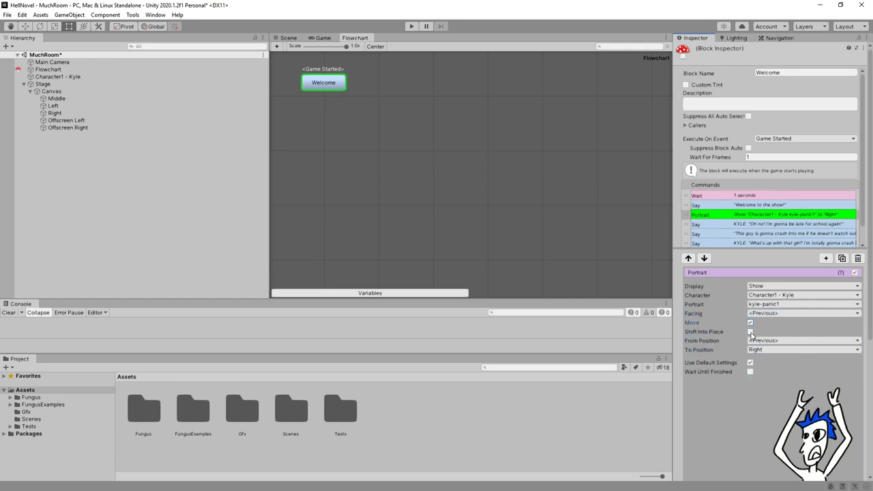
{"action": "left_click", "coordinate": [764, 340]}
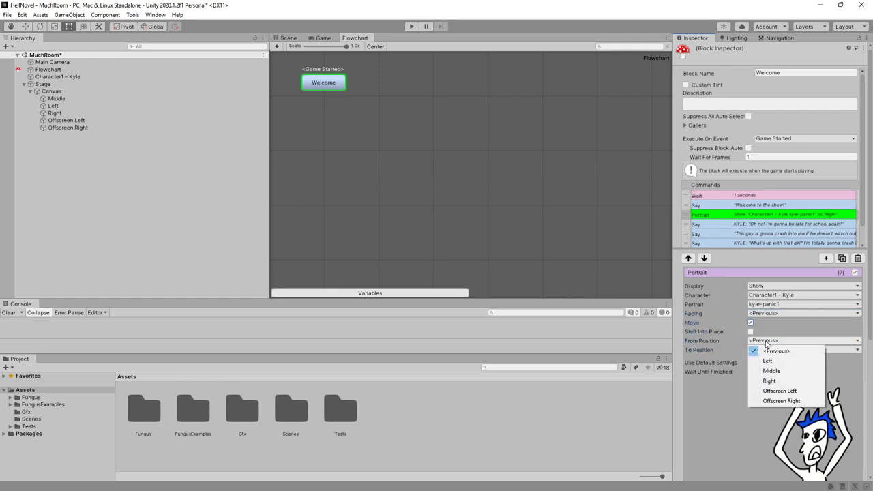
{"action": "left_click", "coordinate": [789, 401]}
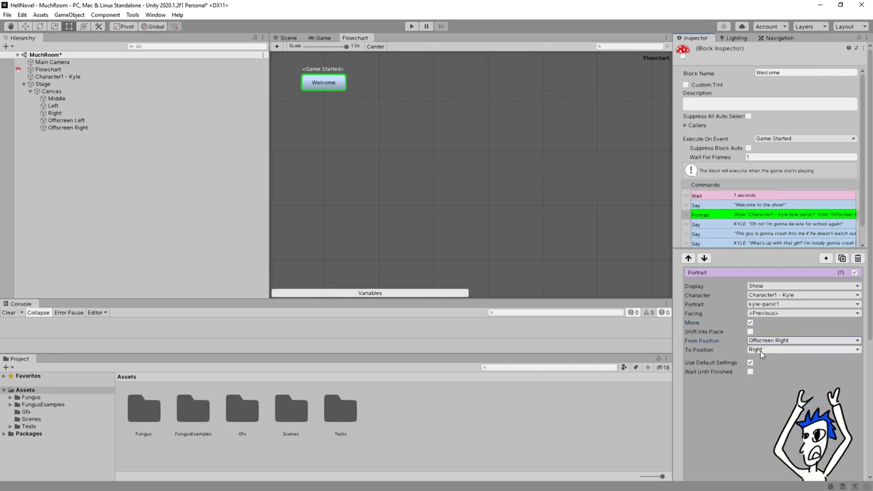
{"action": "left_click", "coordinate": [411, 26]}
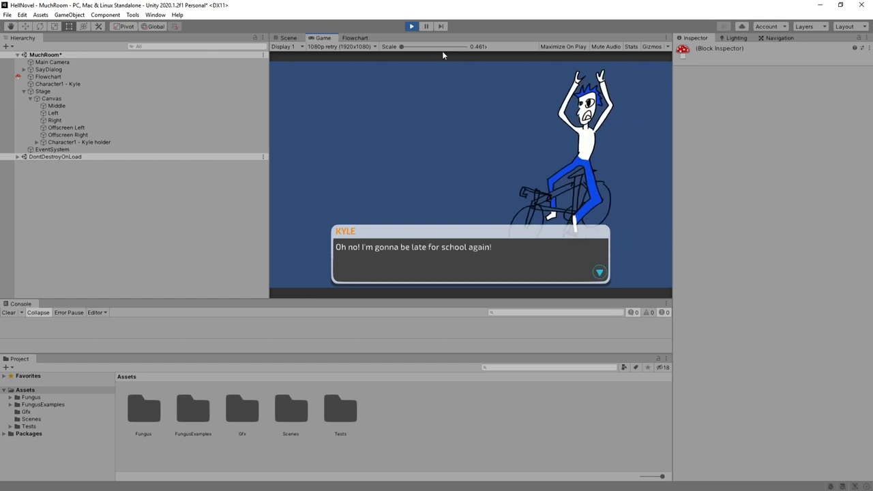
Make Kyle shift into place from Offset Right and play-test the effect
{"action": "key", "text": "ctrl+p"}
{"action": "left_click", "coordinate": [750, 324]}
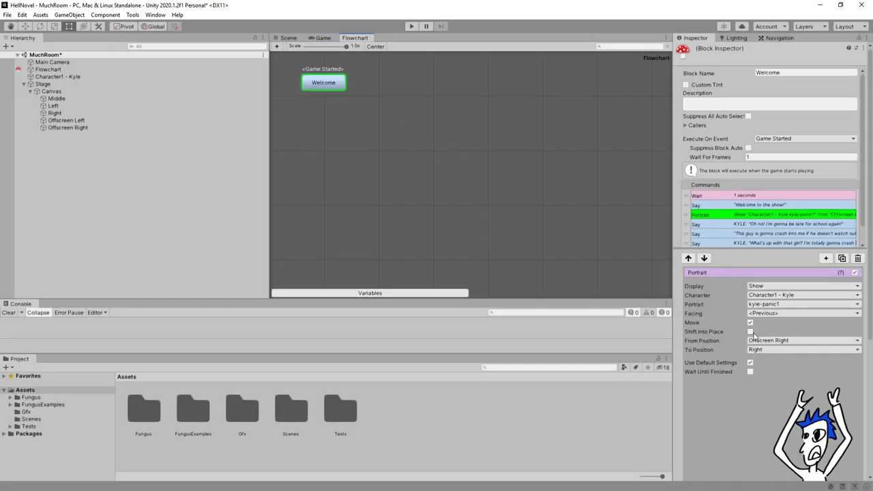
{"action": "left_click", "coordinate": [785, 340]}
{"action": "left_click", "coordinate": [786, 368]}
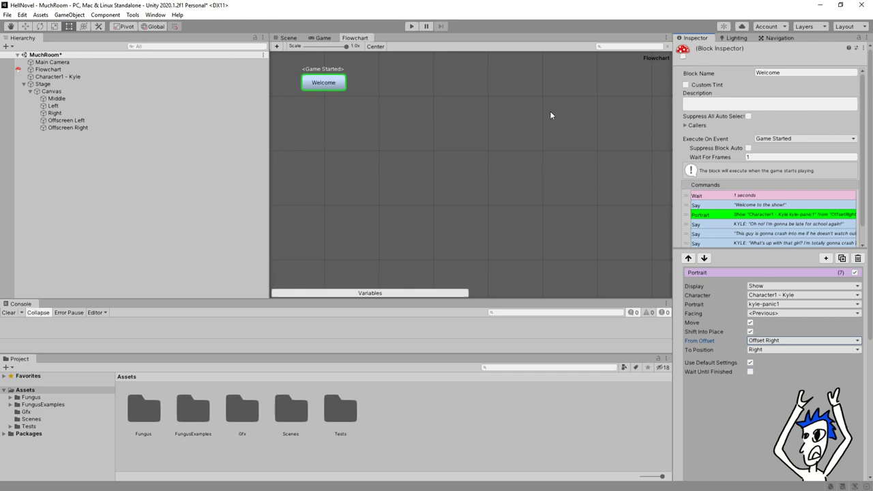
{"action": "left_click", "coordinate": [412, 26]}
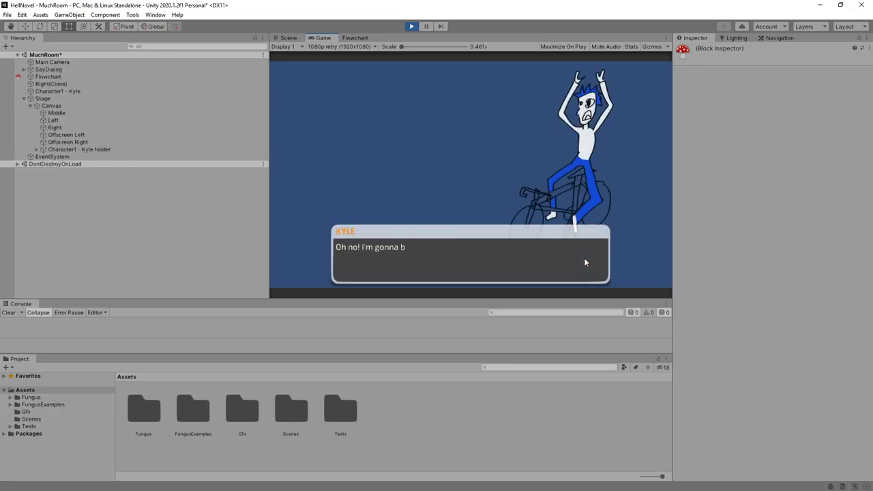
Turn off Shift Into Place, start Kyle from Offscreen Right again, and replay the opening lines
{"action": "key", "text": "ctrl+p"}
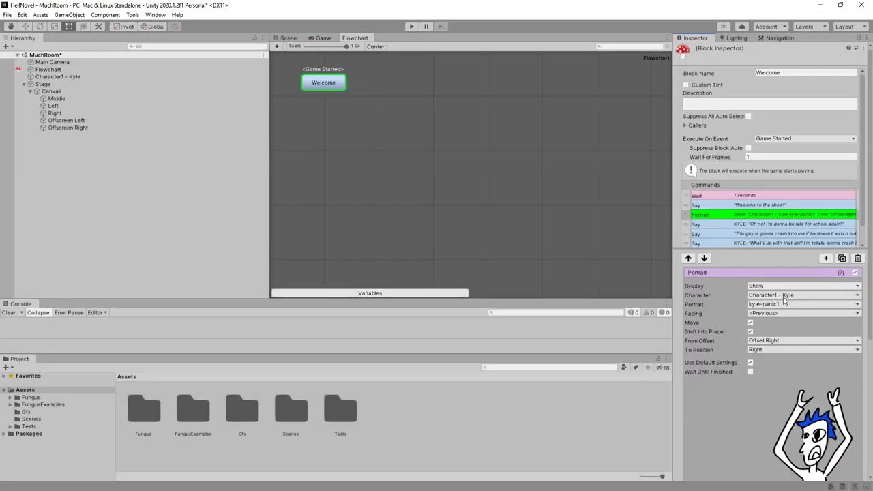
{"action": "left_click", "coordinate": [750, 332]}
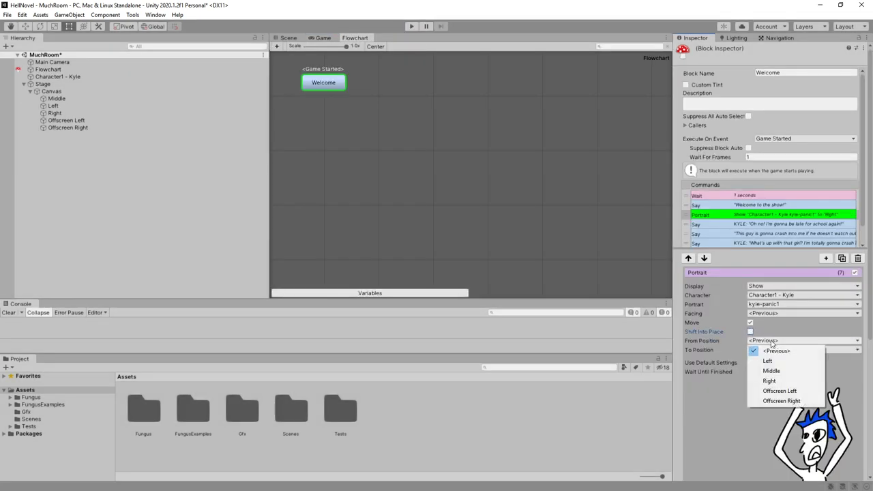
{"action": "left_click", "coordinate": [785, 340]}
{"action": "left_click", "coordinate": [781, 401]}
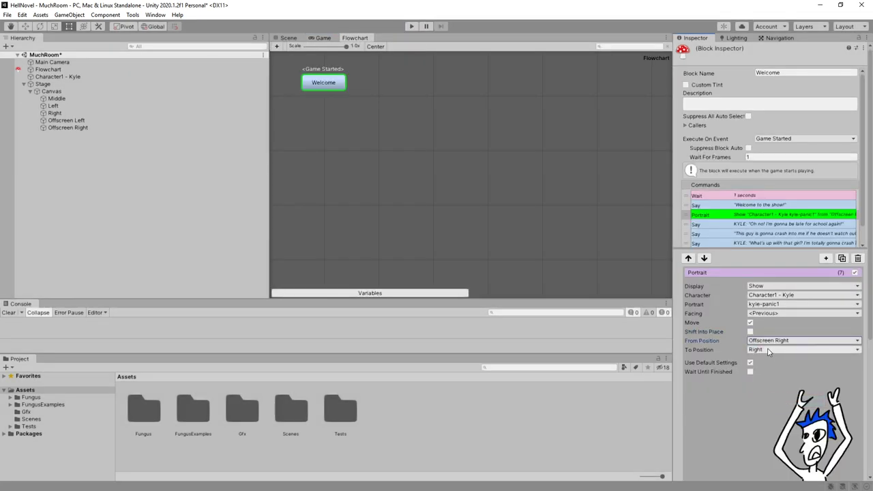
{"action": "left_click", "coordinate": [750, 322]}
{"action": "key", "text": "ctrl+p"}
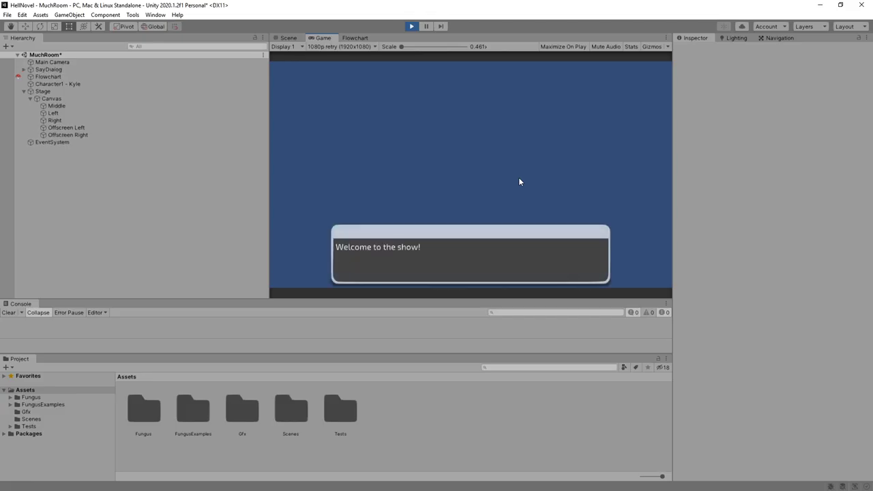
{"action": "left_click", "coordinate": [502, 199]}
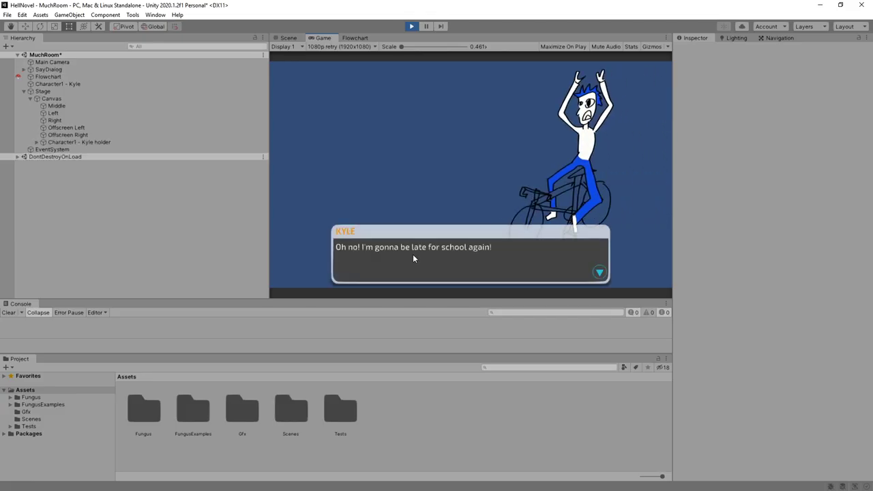
{"action": "left_click", "coordinate": [609, 216]}
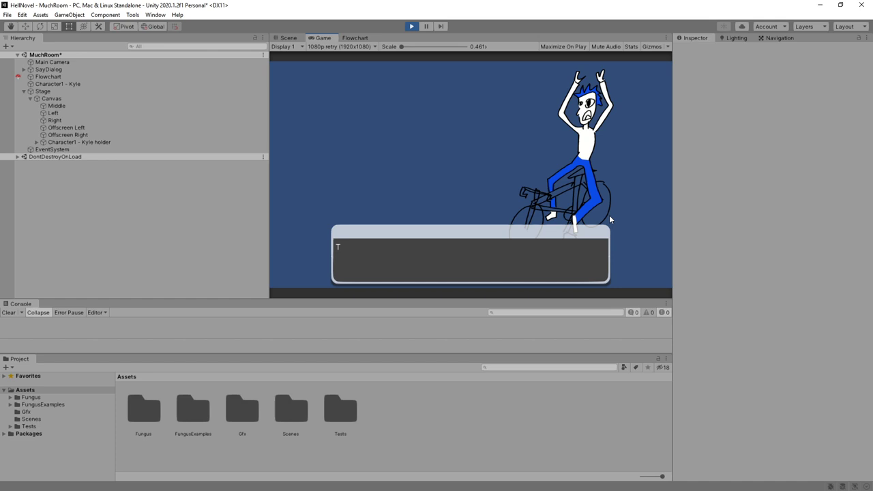
Create a new Fungus character '2 - Karen' whose displayed name is KAREN in red
{"action": "key", "text": "ctrl+p"}
{"action": "left_click", "coordinate": [133, 14]}
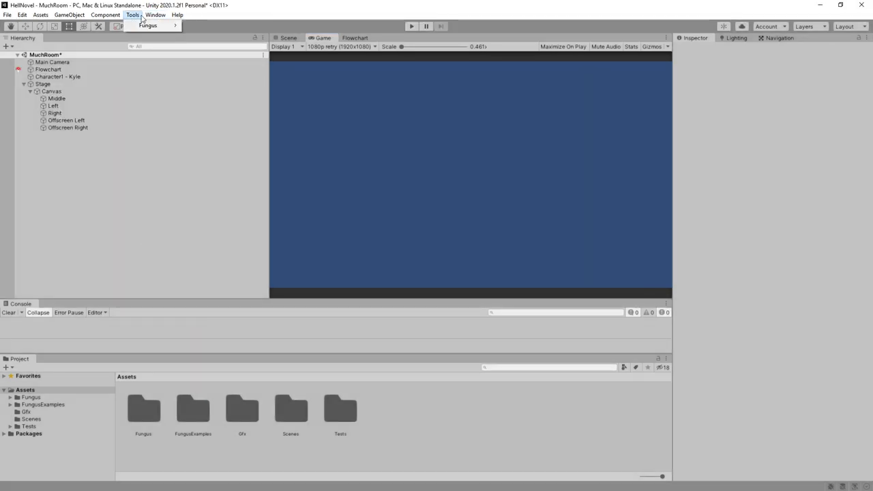
{"action": "mouse_move", "coordinate": [148, 25]}
{"action": "mouse_move", "coordinate": [204, 48]}
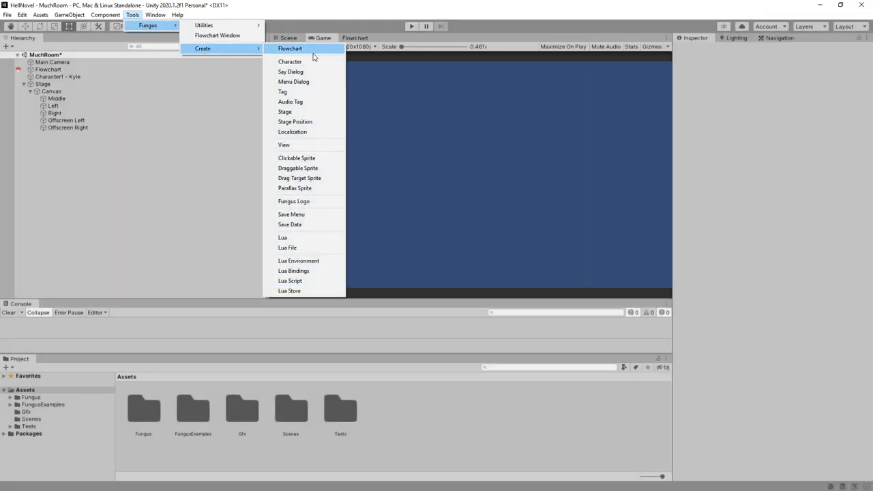
{"action": "left_click", "coordinate": [293, 63]}
{"action": "left_click", "coordinate": [68, 136]}
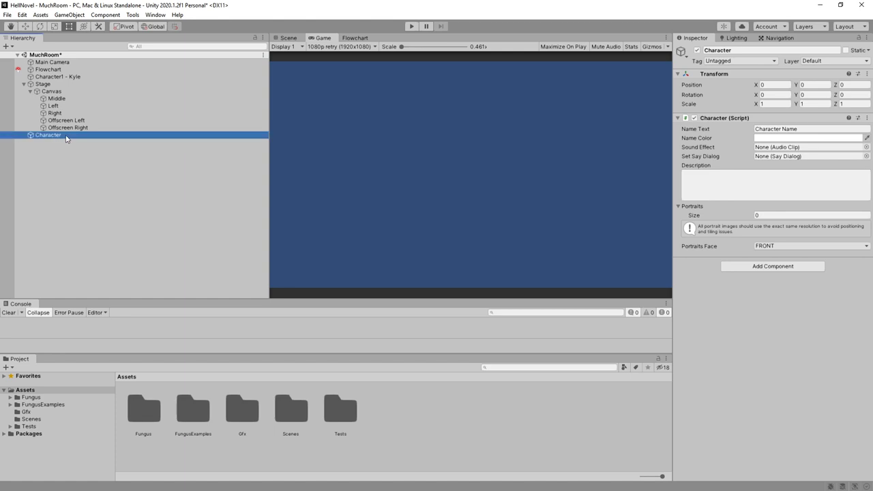
{"action": "type", "text": "2 - Kar"}
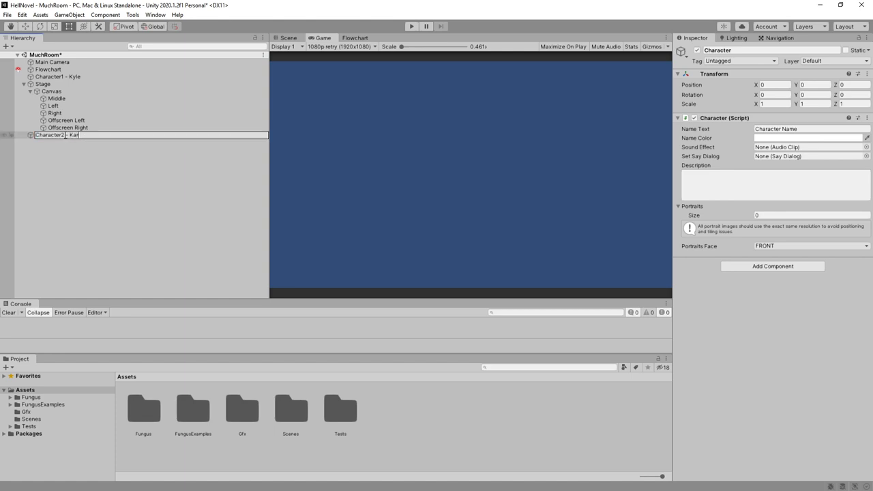
{"action": "type", "text": "en"}
{"action": "left_click", "coordinate": [776, 139]}
{"action": "left_click_drag", "start_coordinate": [821, 194], "coordinate": [840, 184]}
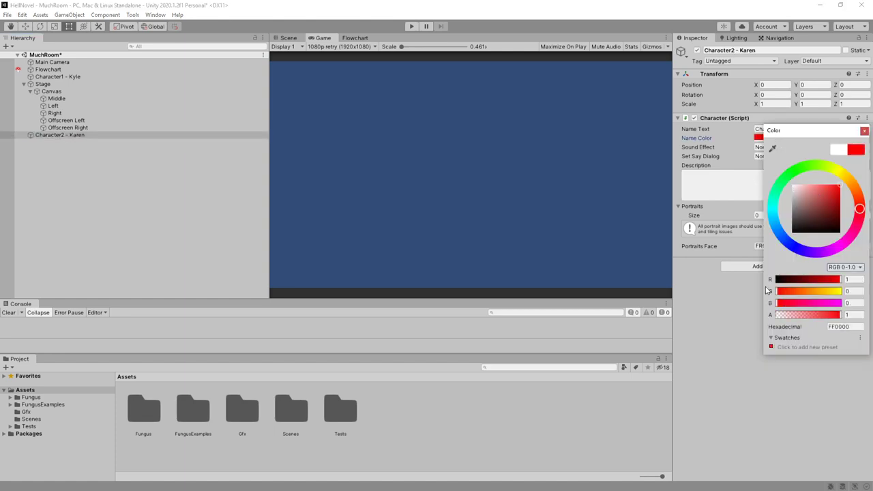
{"action": "left_click", "coordinate": [785, 129]}
{"action": "type", "text": "KAREN"}
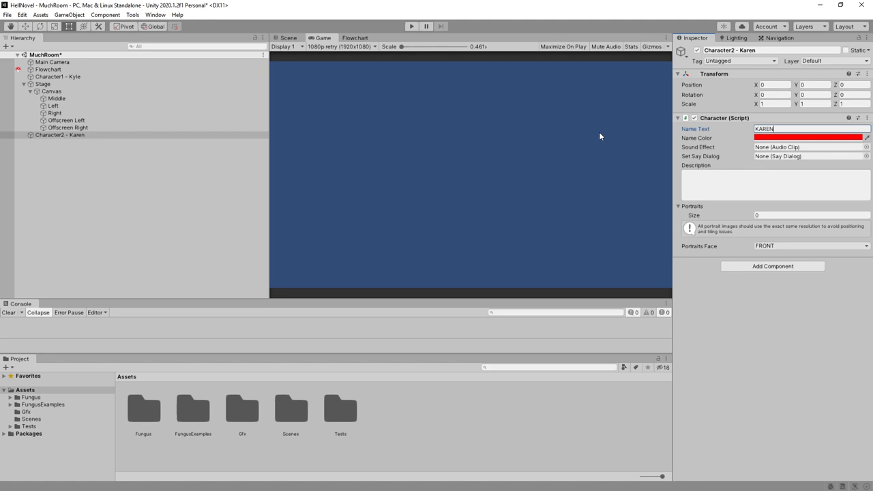
Add the description 'YOU KNOW WHO I AM!', set Portraits size to 1 and facing to -->
{"action": "left_click", "coordinate": [752, 172]}
{"action": "type", "text": "YOU "}
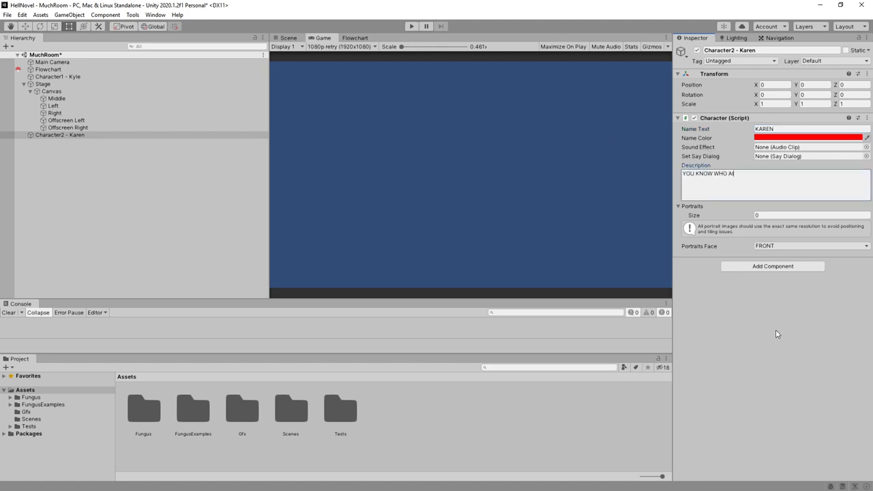
{"action": "type", "text": "KNOW WHO I AM!"}
{"action": "left_click", "coordinate": [769, 216]}
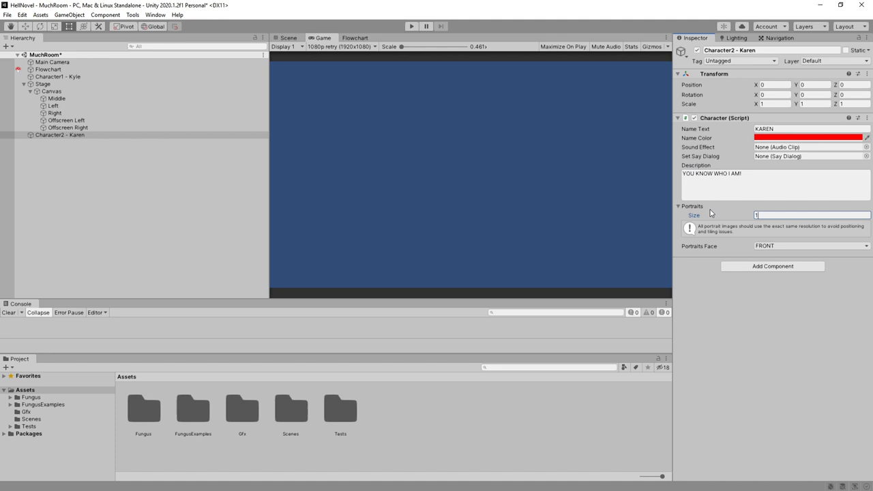
{"action": "type", "text": "1"}
{"action": "key", "text": "Return"}
{"action": "left_click", "coordinate": [777, 255]}
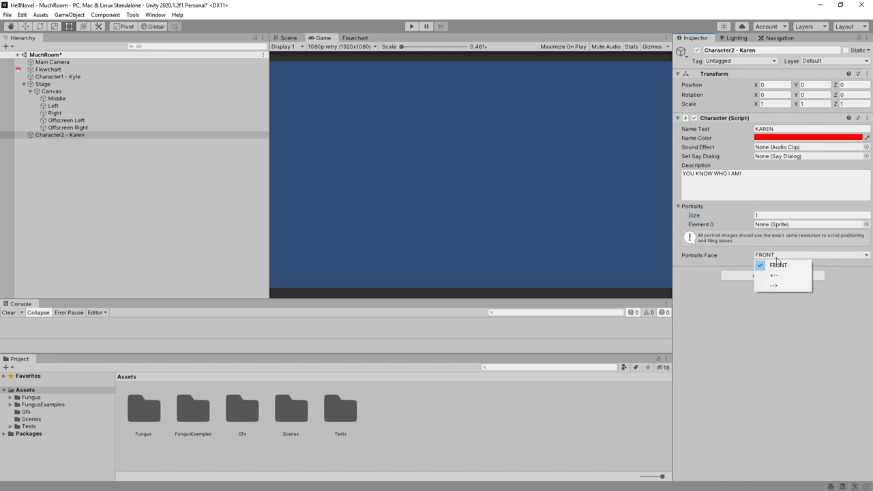
{"action": "left_click", "coordinate": [773, 285]}
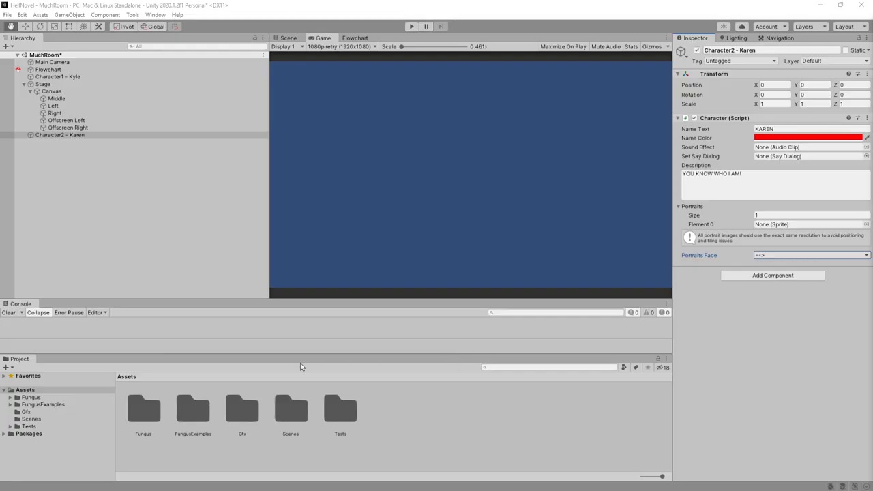
Move Character2 - Karen under Kyle in the Hierarchy and assign karen1-walk as her Element 0 portrait
{"action": "double_click", "coordinate": [244, 409]}
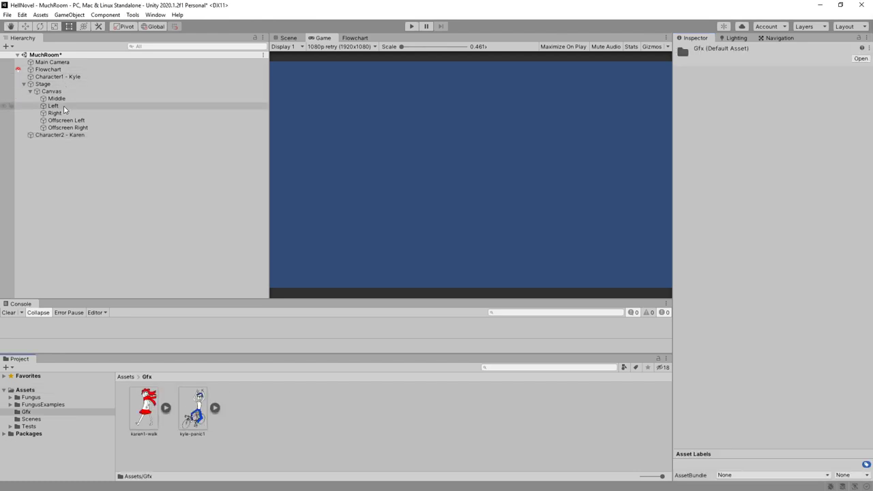
{"action": "left_click_drag", "start_coordinate": [60, 135], "coordinate": [113, 80]}
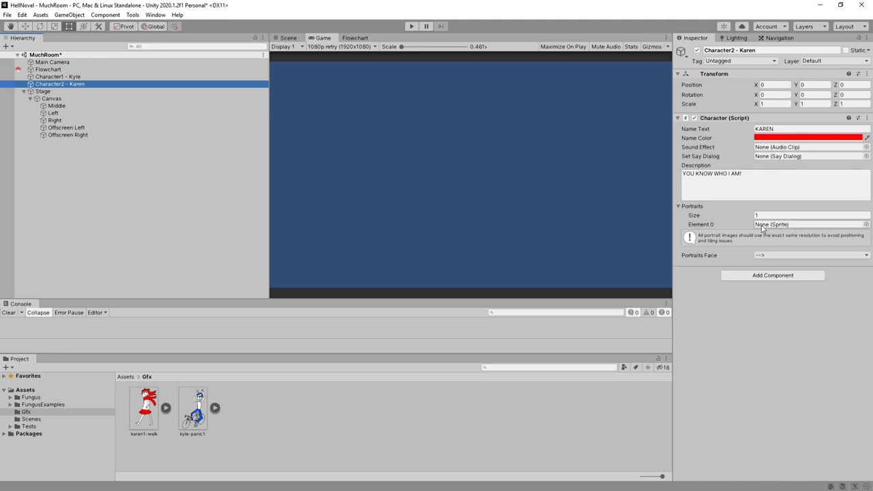
{"action": "left_click", "coordinate": [866, 225]}
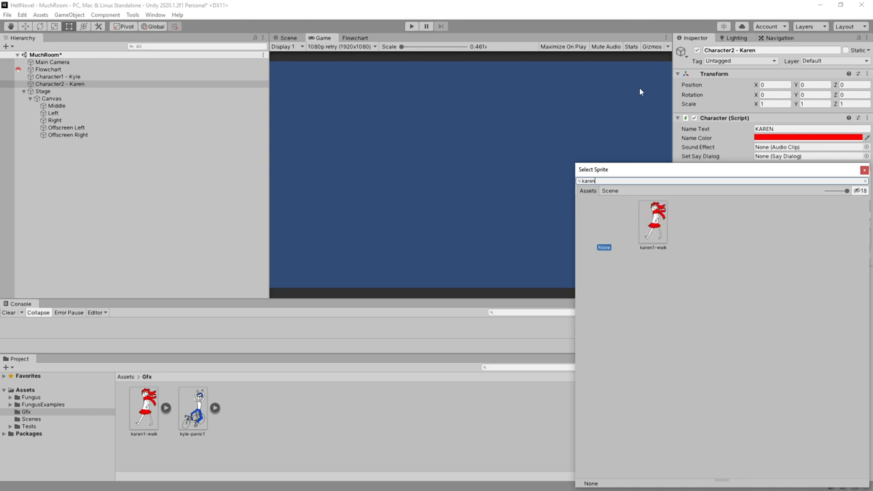
{"action": "double_click", "coordinate": [650, 227]}
Inspect the Left and Offscreen Left stage positions, then return to the flowchart
{"action": "left_click", "coordinate": [54, 112]}
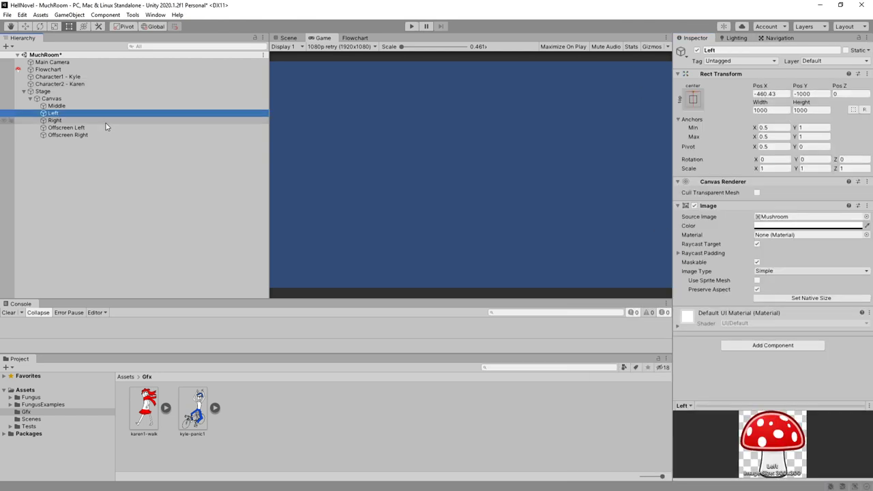
{"action": "left_click", "coordinate": [101, 128]}
{"action": "left_click", "coordinate": [68, 135]}
Duplicate Kyle's Portrait command after his Oh no! line and switch it to Karen with karen1-walk
{"action": "left_click", "coordinate": [327, 84]}
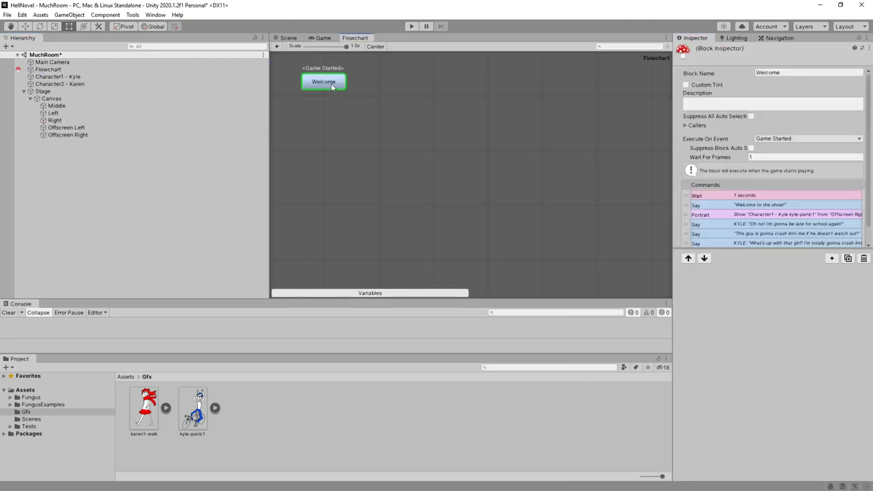
{"action": "left_click", "coordinate": [734, 234]}
{"action": "left_click", "coordinate": [744, 215]}
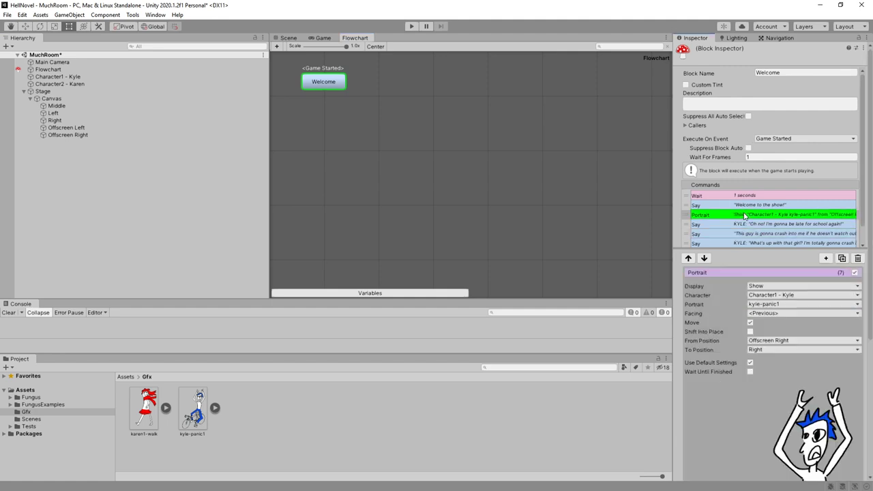
{"action": "left_click", "coordinate": [842, 258]}
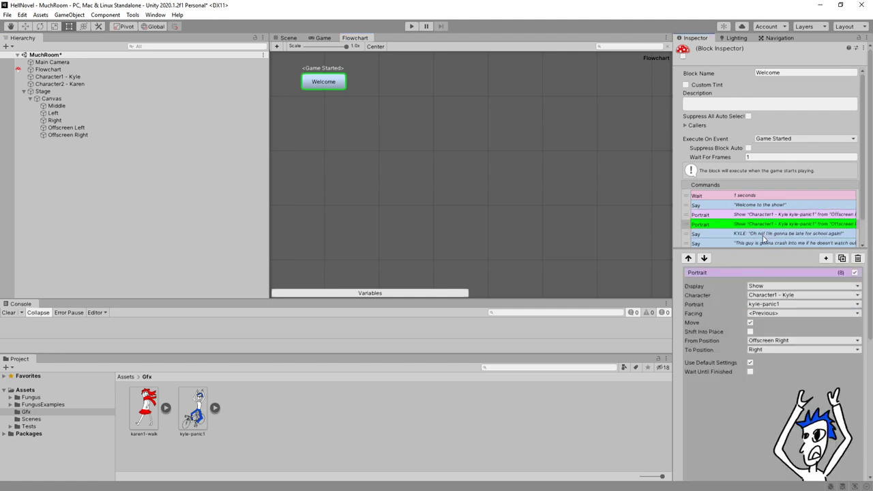
{"action": "left_click_drag", "start_coordinate": [686, 224], "coordinate": [688, 237]}
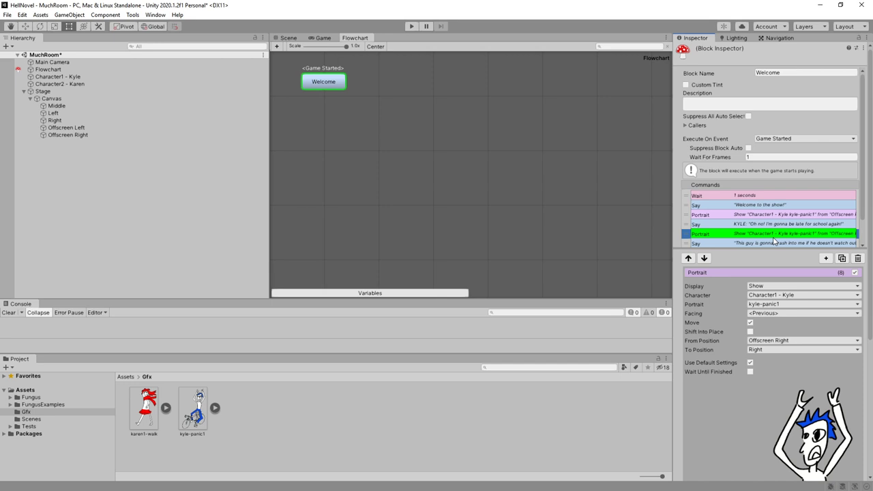
{"action": "left_click", "coordinate": [764, 295]}
{"action": "left_click", "coordinate": [774, 316]}
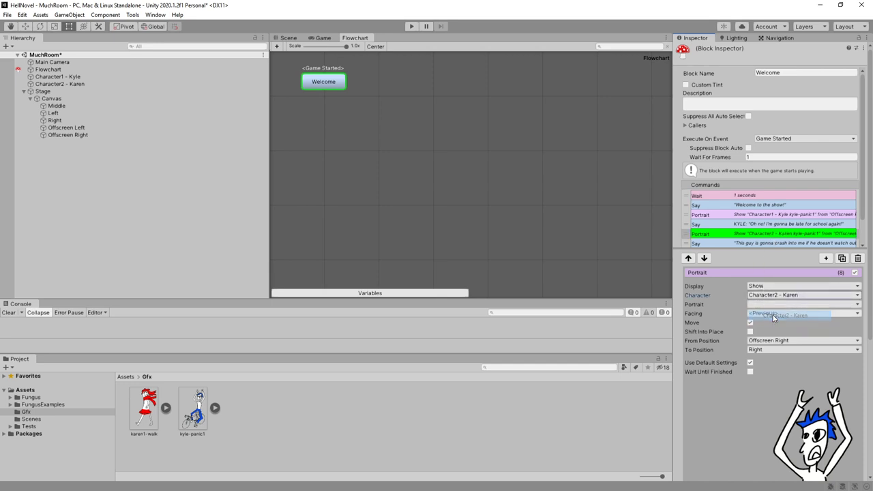
{"action": "left_click", "coordinate": [777, 305]}
{"action": "left_click", "coordinate": [769, 321]}
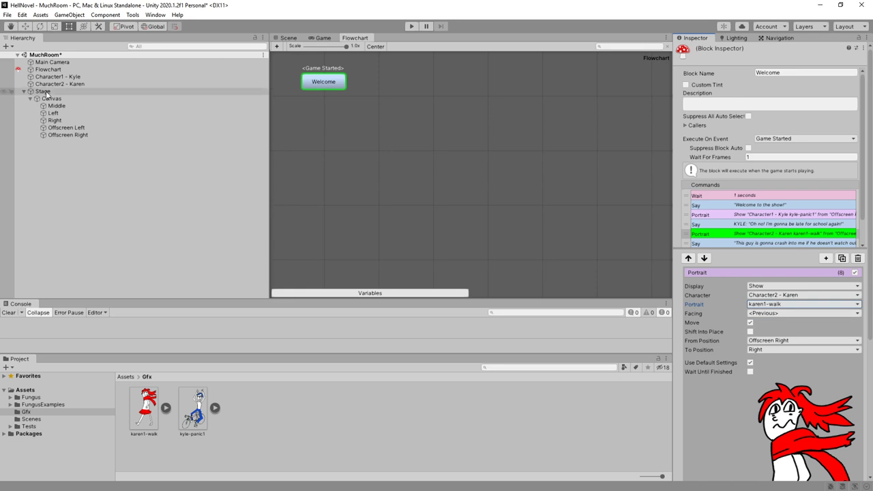
Set Karen's Portrait to move from Offscreen Left to Left, then play-test to Kyle's first line
{"action": "left_click", "coordinate": [76, 77]}
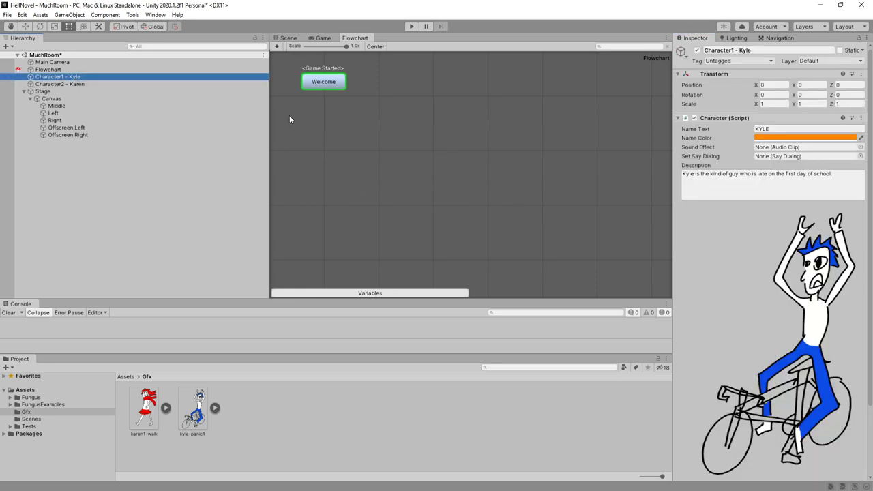
{"action": "key", "text": "Down"}
{"action": "scroll", "coordinate": [766, 301], "scroll_direction": "down", "scroll_amount": 3}
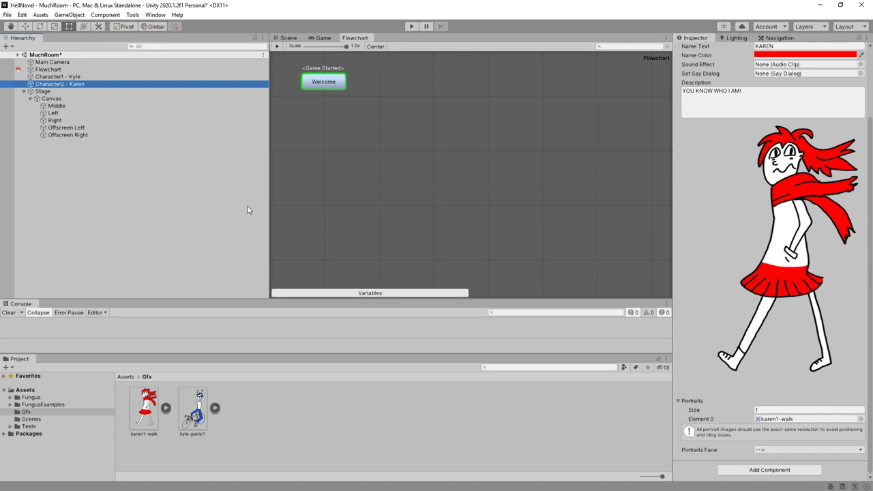
{"action": "left_click", "coordinate": [171, 69]}
{"action": "left_click", "coordinate": [331, 79]}
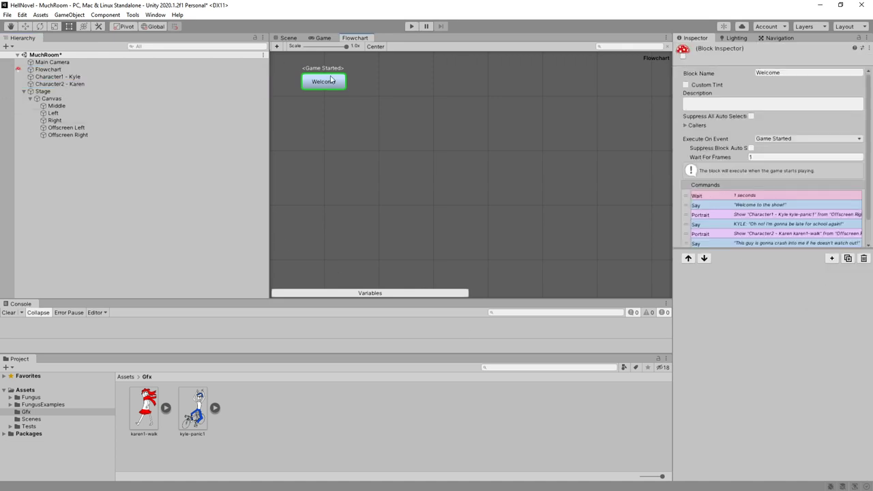
{"action": "left_click", "coordinate": [801, 235]}
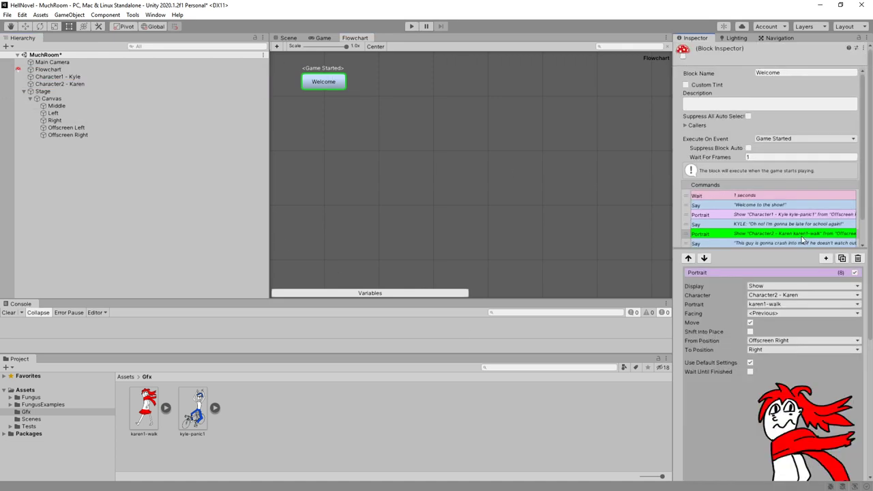
{"action": "left_click", "coordinate": [777, 341]}
{"action": "left_click", "coordinate": [781, 391]}
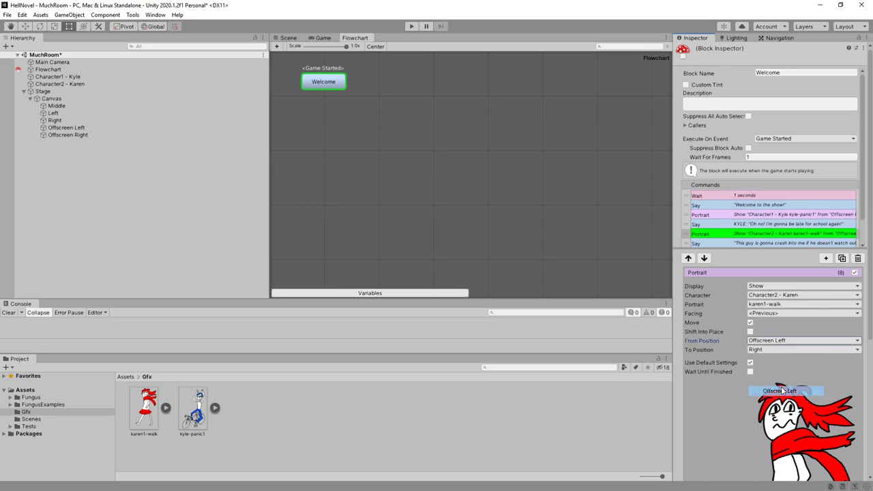
{"action": "left_click", "coordinate": [778, 349]}
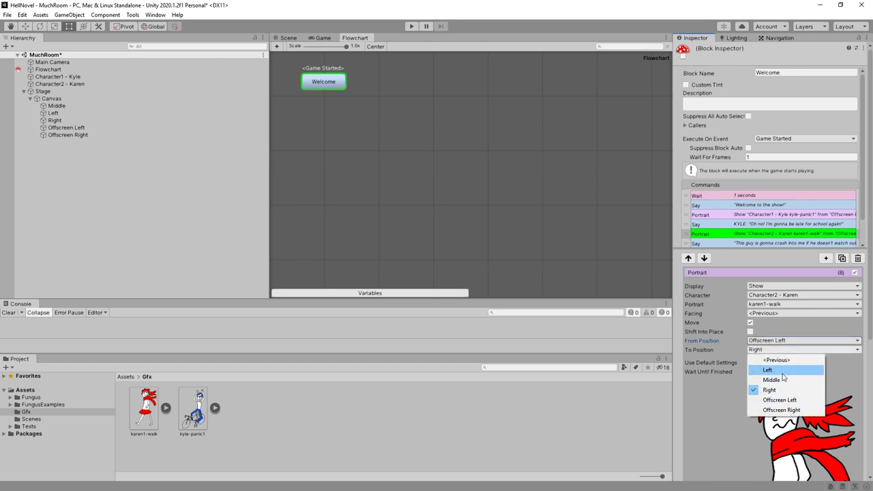
{"action": "left_click", "coordinate": [779, 369]}
{"action": "left_click", "coordinate": [412, 26]}
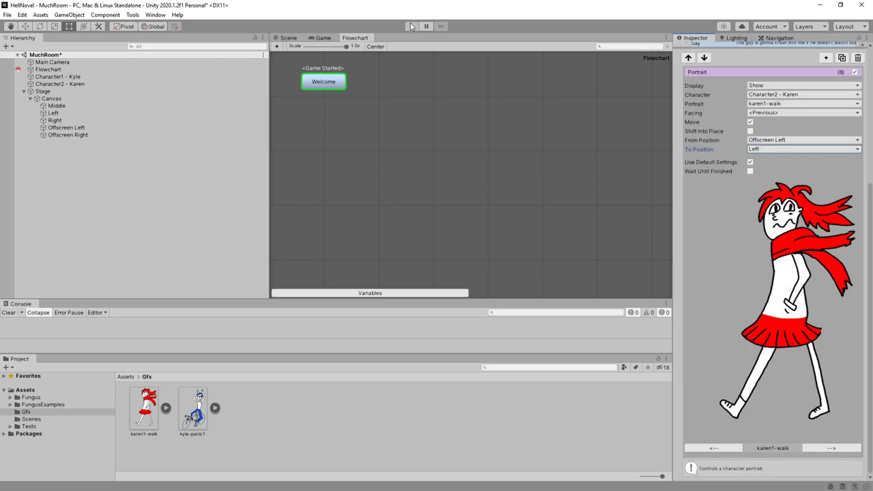
{"action": "left_click", "coordinate": [523, 197]}
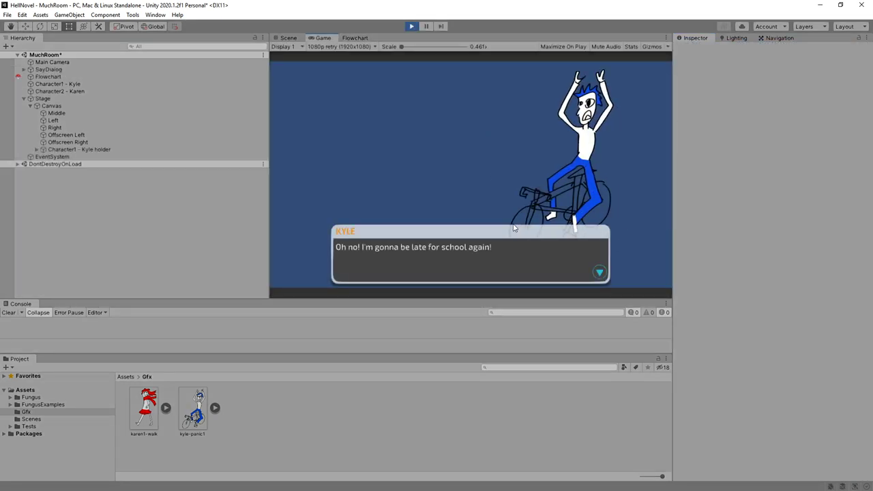
Click through Karen's line, Kyle's reply and Aaaargh!, then stop the play test
{"action": "left_click", "coordinate": [526, 205]}
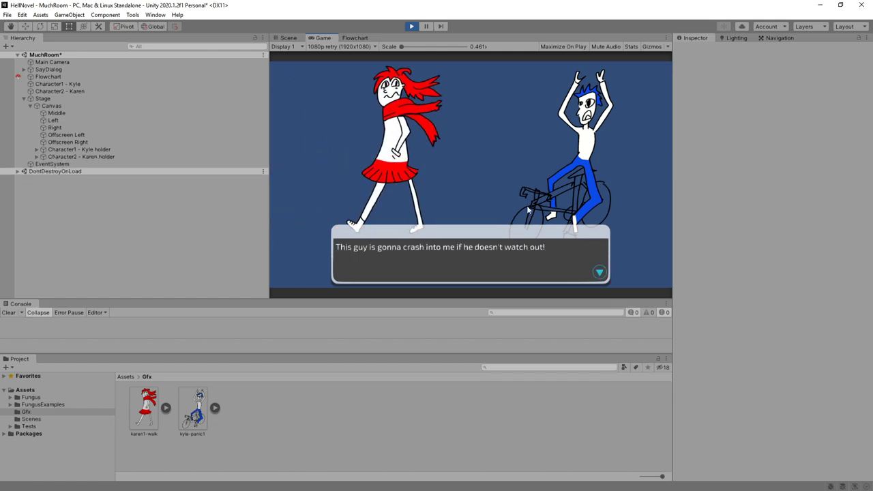
{"action": "left_click", "coordinate": [527, 205]}
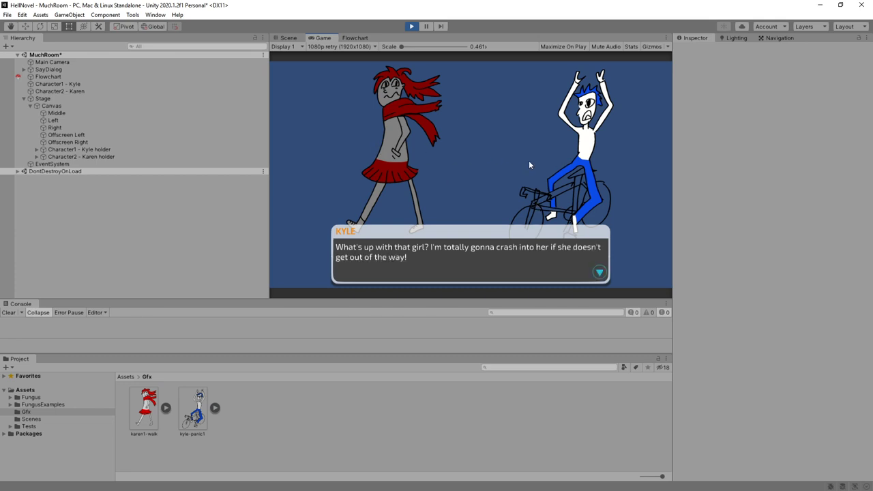
{"action": "left_click", "coordinate": [551, 156]}
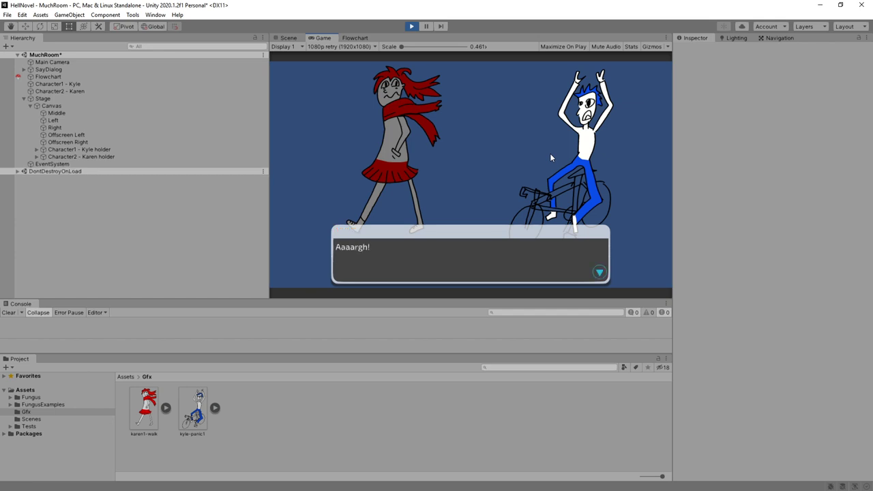
{"action": "left_click", "coordinate": [556, 181]}
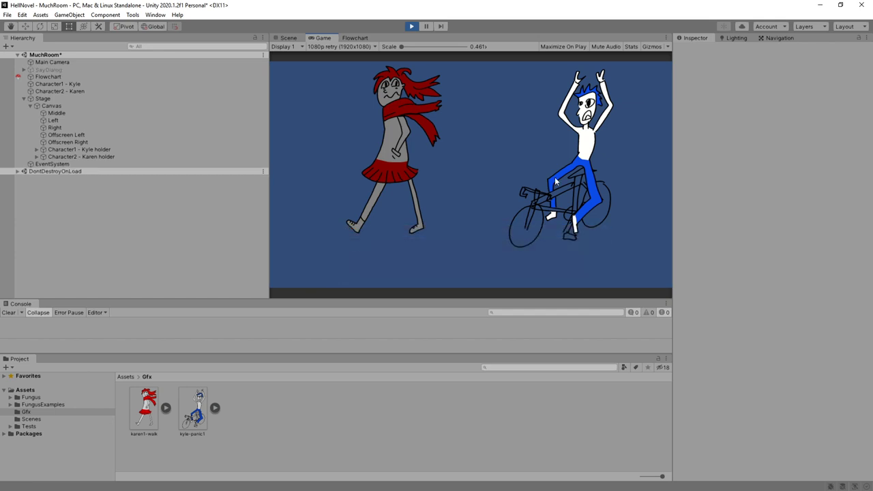
{"action": "left_click", "coordinate": [410, 26]}
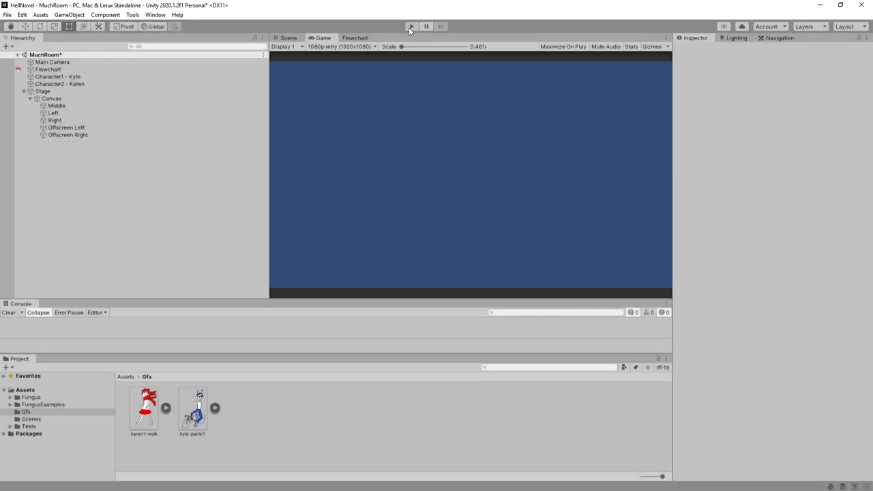
Set the speaker of 'This guy is gonna crash into me…' to Character2 - Karen
{"action": "left_click", "coordinate": [152, 64]}
{"action": "left_click", "coordinate": [152, 69]}
{"action": "left_click", "coordinate": [354, 38]}
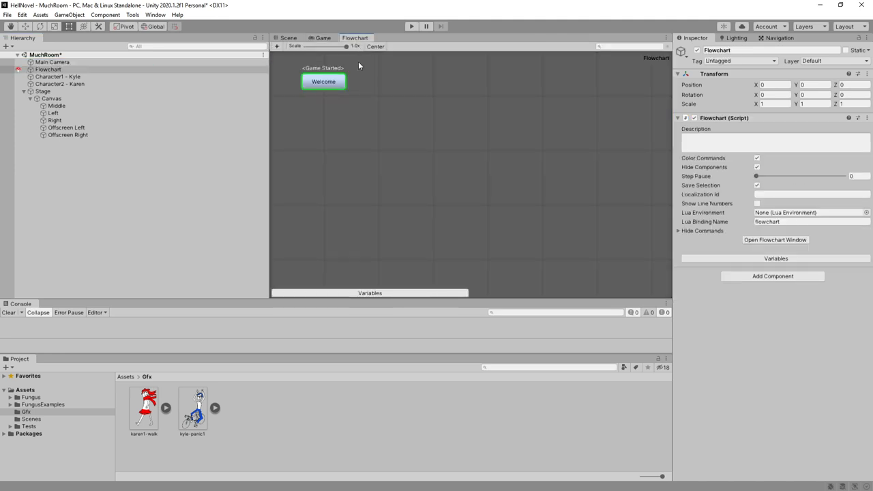
{"action": "left_click", "coordinate": [334, 83]}
{"action": "left_click", "coordinate": [769, 205]}
{"action": "left_click", "coordinate": [762, 225]}
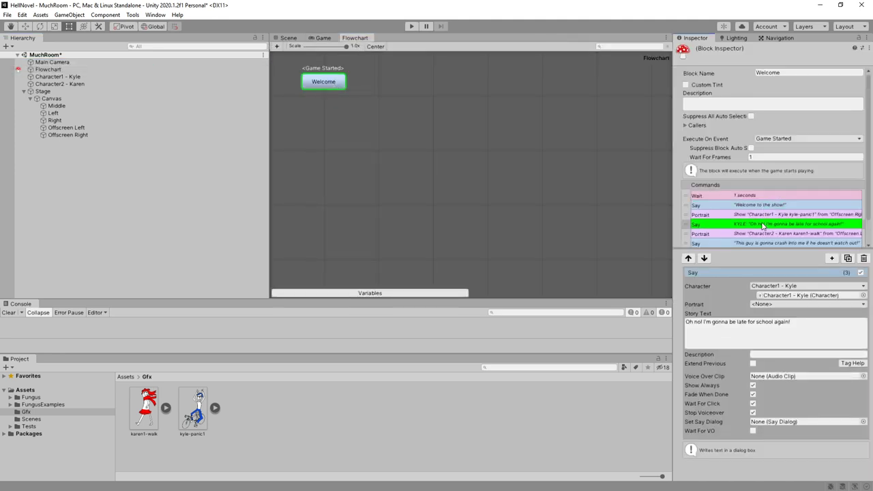
{"action": "left_click", "coordinate": [745, 243]}
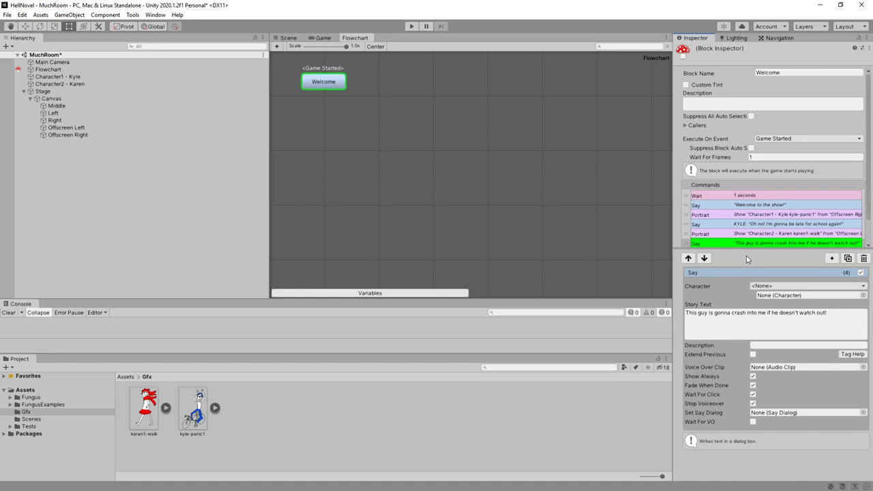
{"action": "left_click", "coordinate": [767, 286]}
{"action": "left_click", "coordinate": [775, 318]}
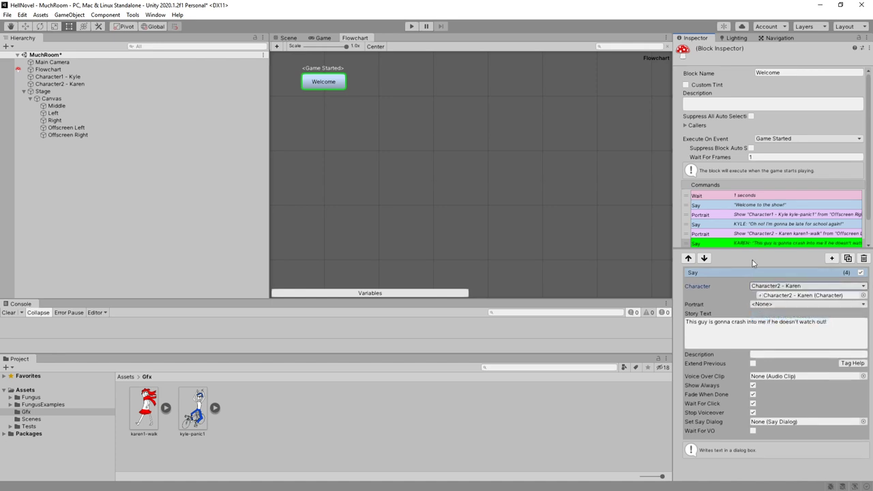
Set the speaker of the Aaaargh! line to Character2 - Karen
{"action": "scroll", "coordinate": [754, 233], "scroll_direction": "down", "scroll_amount": 1}
{"action": "left_click", "coordinate": [750, 234]}
{"action": "left_click", "coordinate": [777, 286]}
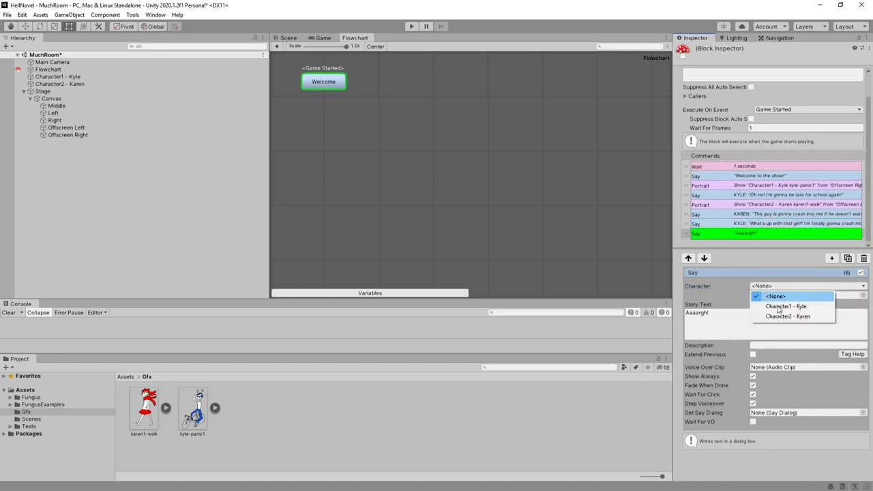
{"action": "left_click", "coordinate": [777, 315]}
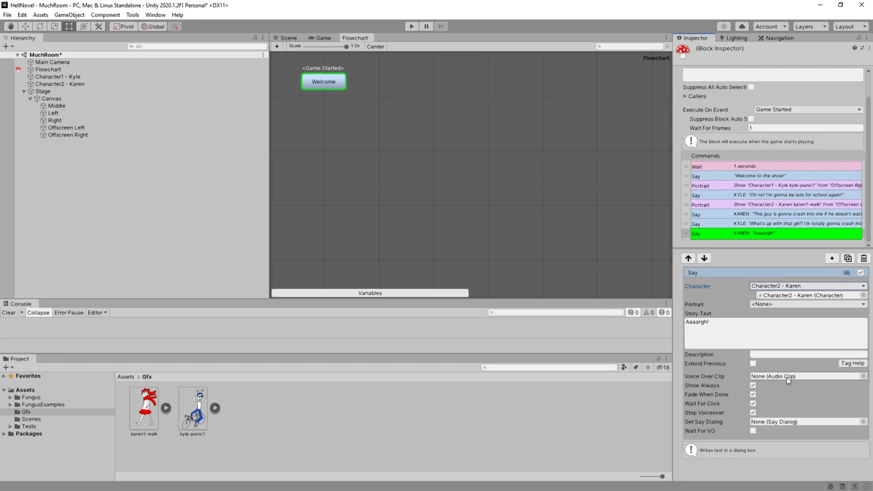
Place a copy of Kyle's Portrait command before Aaaargh!, moving him from <Previous> to Left
{"action": "left_click", "coordinate": [757, 186]}
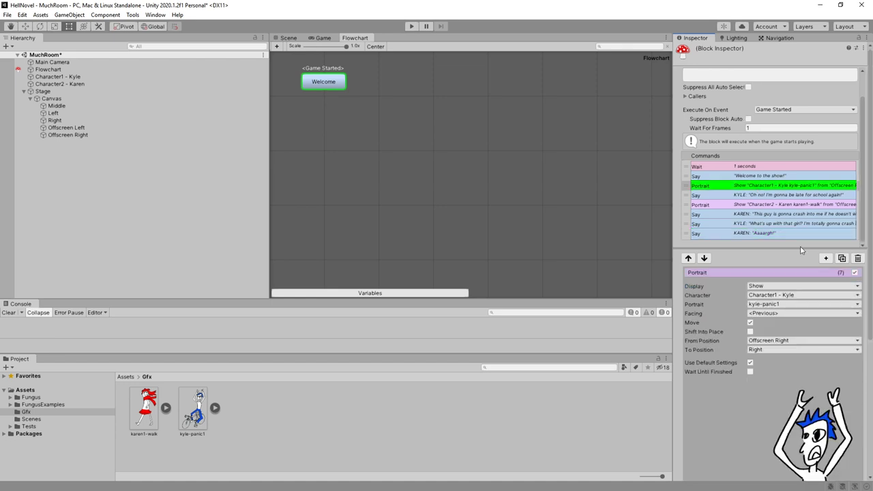
{"action": "left_click", "coordinate": [840, 257]}
{"action": "left_click", "coordinate": [777, 196]}
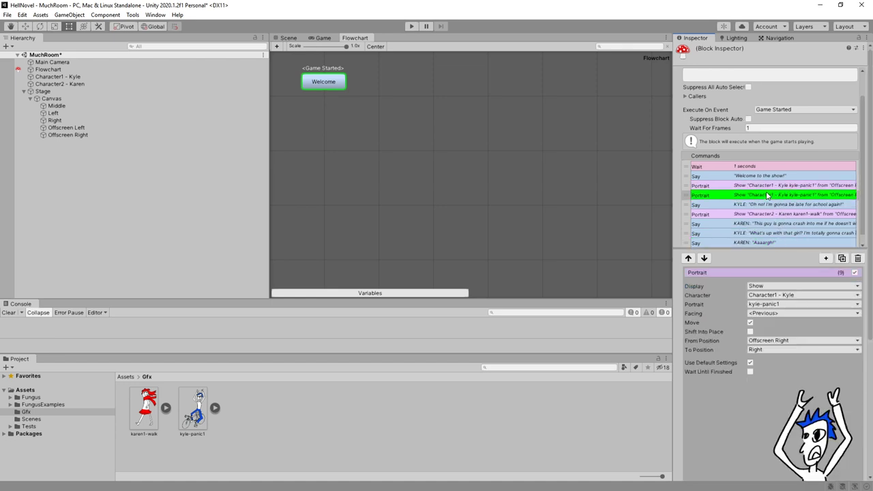
{"action": "left_click_drag", "start_coordinate": [686, 197], "coordinate": [686, 234]}
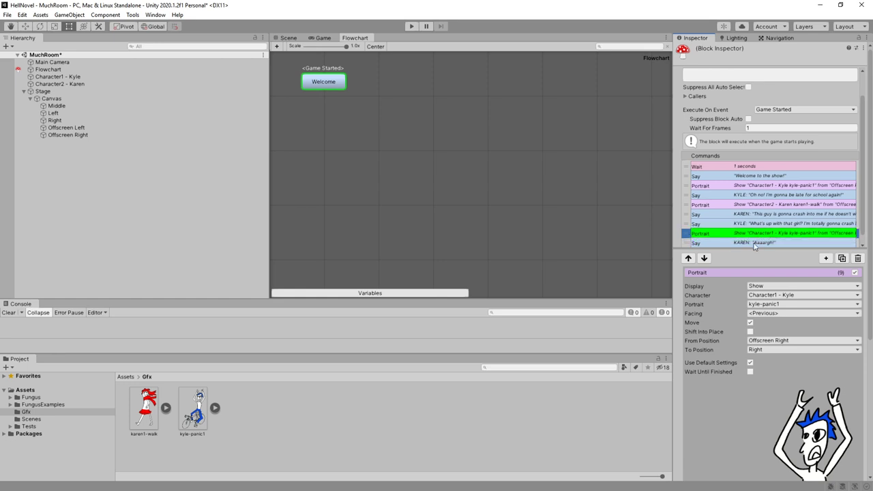
{"action": "left_click", "coordinate": [778, 349]}
{"action": "left_click", "coordinate": [776, 351]}
{"action": "left_click", "coordinate": [774, 349]}
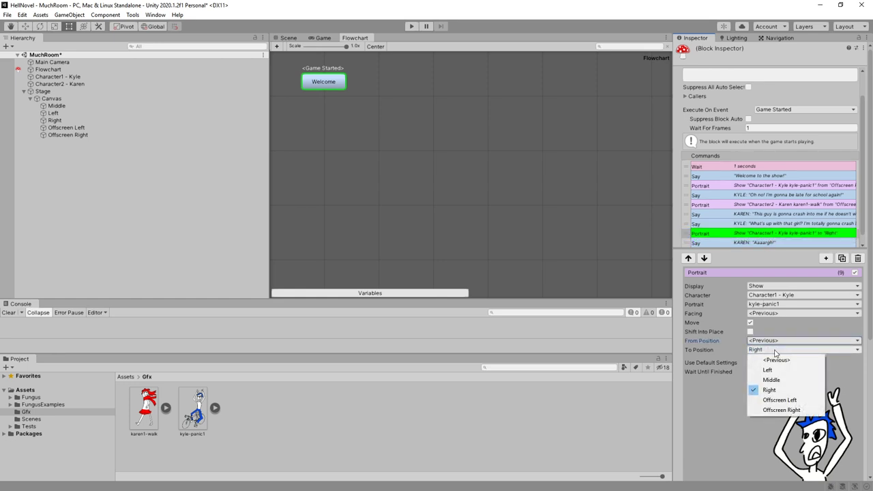
{"action": "left_click", "coordinate": [768, 369]}
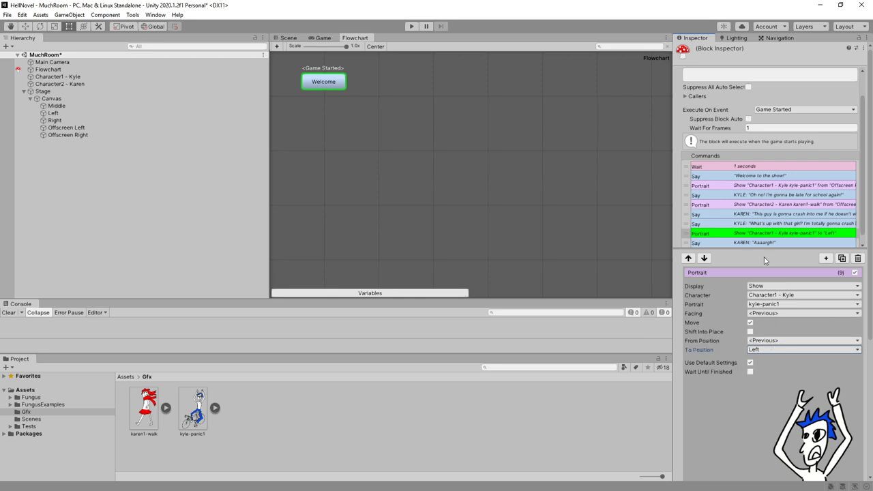
Add a Play Sound command and place it just before Karen's Aaaargh! line
{"action": "left_click", "coordinate": [823, 259]}
{"action": "type", "text": "sound"}
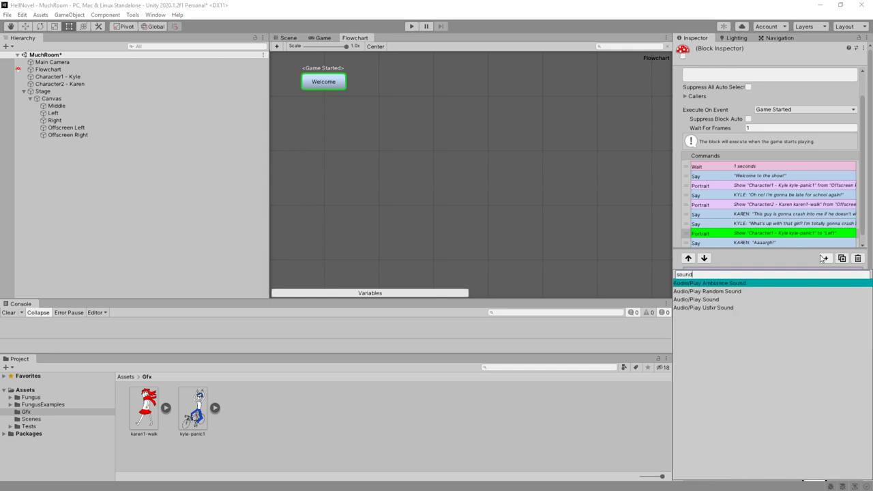
{"action": "key", "text": "Down"}
{"action": "key", "text": "Down"}
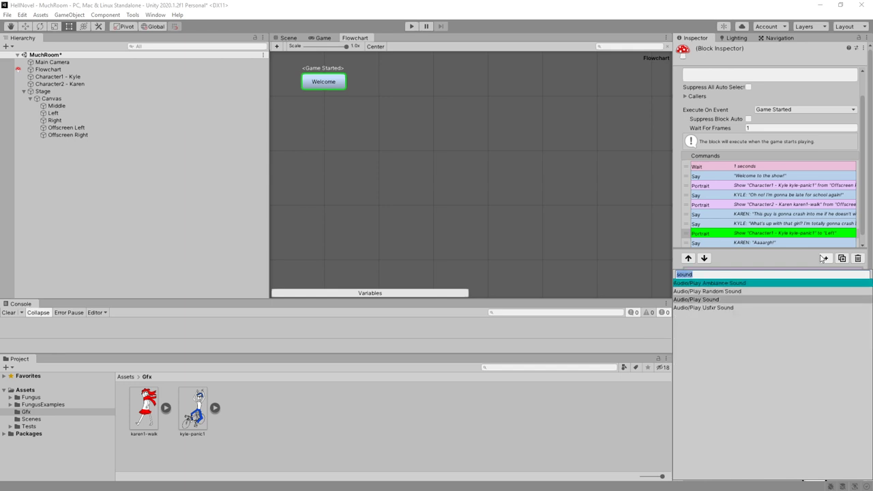
{"action": "key", "text": "Return"}
{"action": "left_click", "coordinate": [750, 232]}
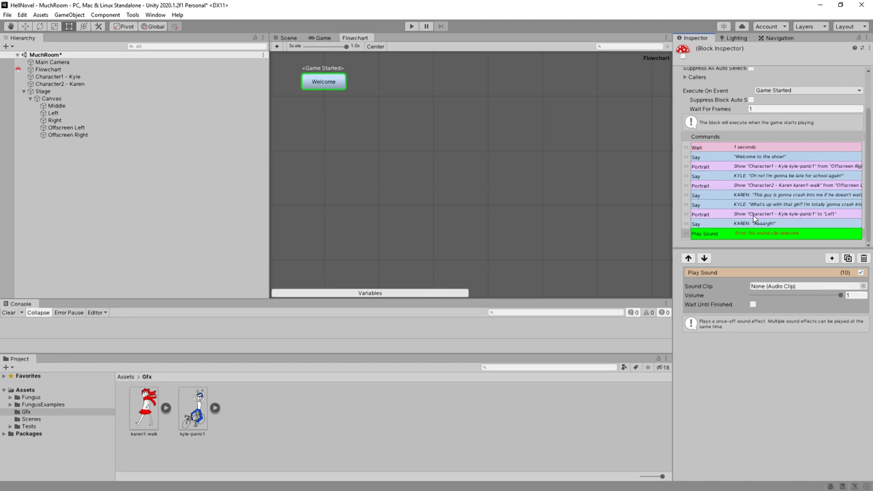
{"action": "left_click_drag", "start_coordinate": [686, 235], "coordinate": [690, 228]}
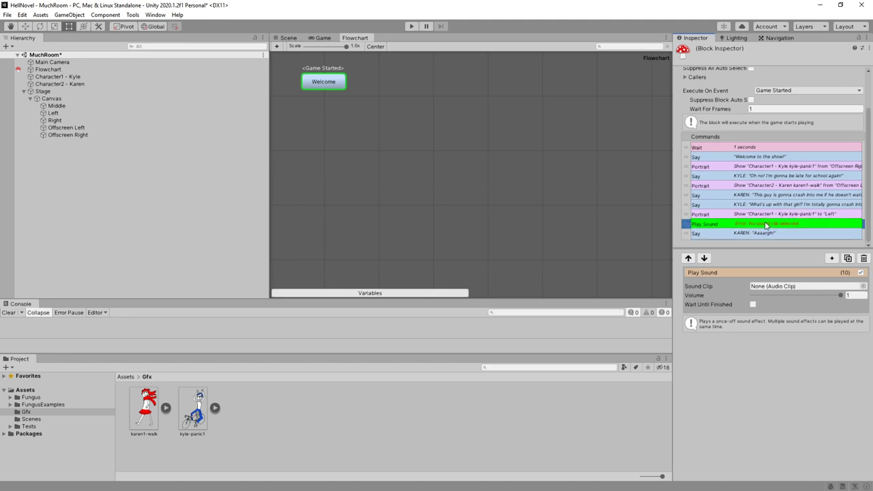
Create an Assets/Sfx folder, import the car-crash audio file into it and preview it
{"action": "left_click", "coordinate": [27, 390]}
{"action": "right_click", "coordinate": [454, 403]}
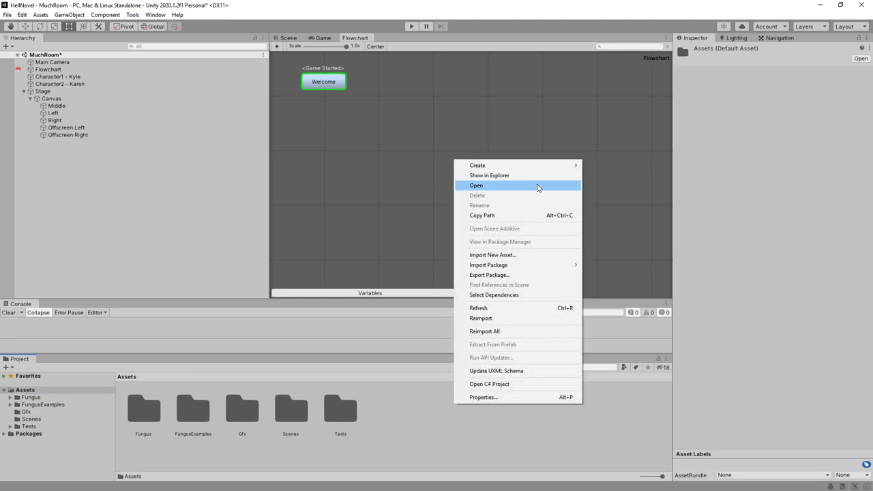
{"action": "mouse_move", "coordinate": [518, 165]}
{"action": "left_click", "coordinate": [637, 99]}
{"action": "type", "text": "S"}
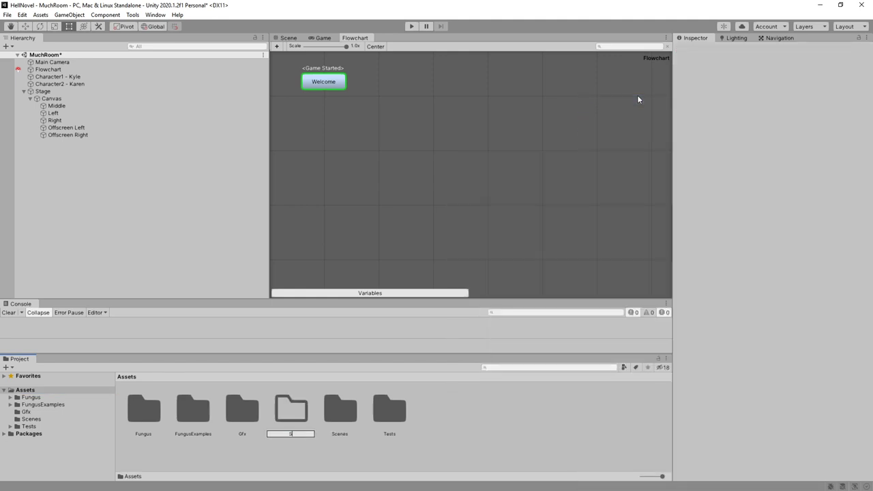
{"action": "type", "text": "fx"}
{"action": "key", "text": "Return"}
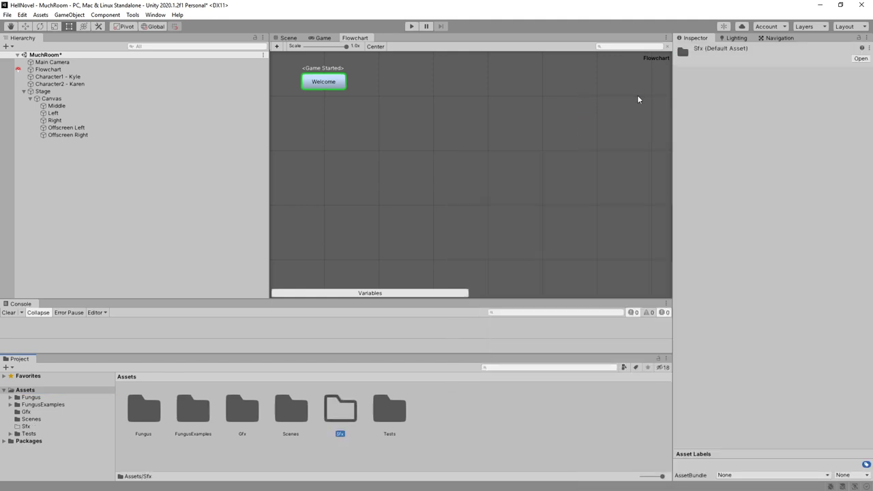
{"action": "double_click", "coordinate": [344, 411]}
{"action": "left_click_drag", "start_coordinate": [350, 379], "coordinate": [62, 426]}
{"action": "left_click", "coordinate": [154, 413]}
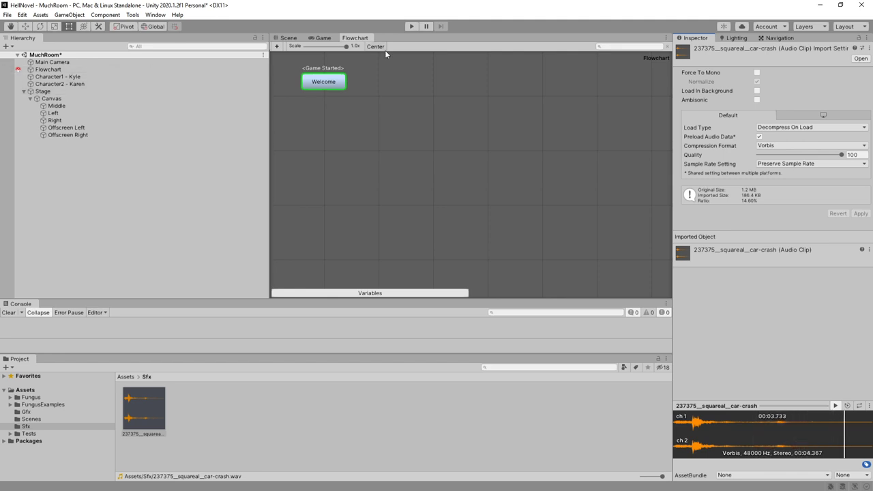
Assign the car-crash clip as the Play Sound's Sound Clip and start a play test
{"action": "left_click", "coordinate": [325, 81]}
{"action": "left_click", "coordinate": [764, 253]}
{"action": "left_click", "coordinate": [766, 272]}
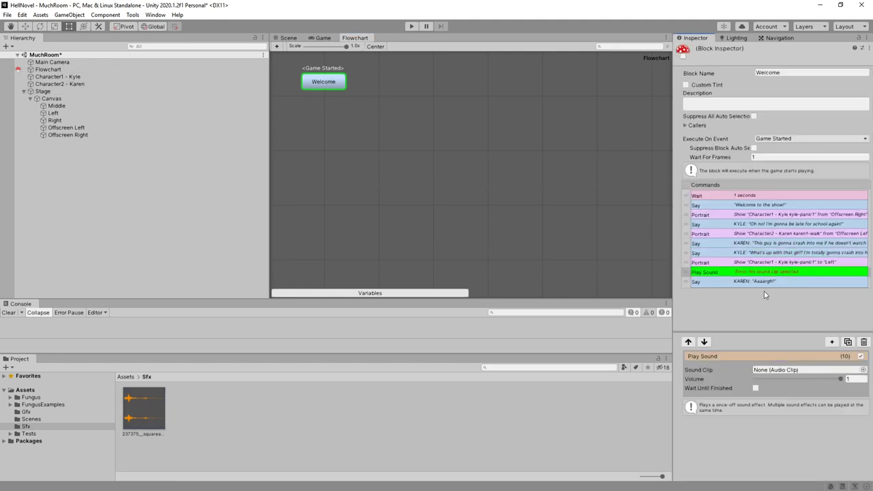
{"action": "left_click", "coordinate": [862, 370]}
{"action": "type", "text": "squ"}
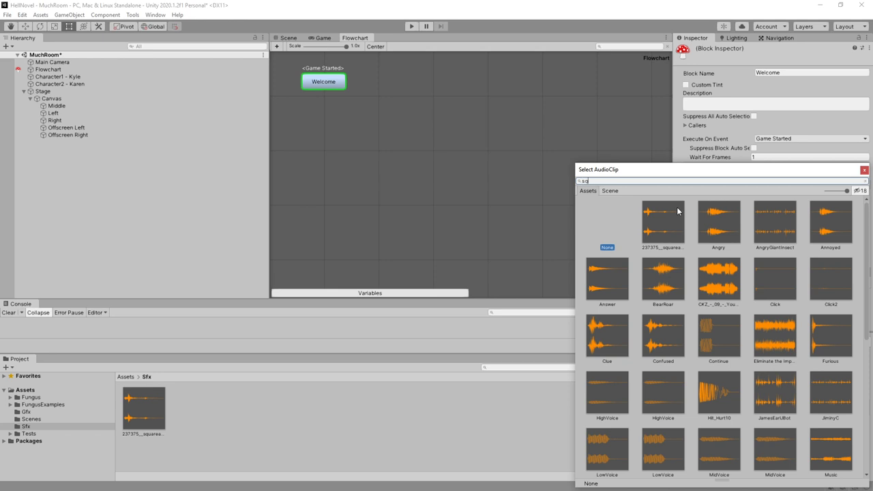
{"action": "left_click", "coordinate": [645, 231]}
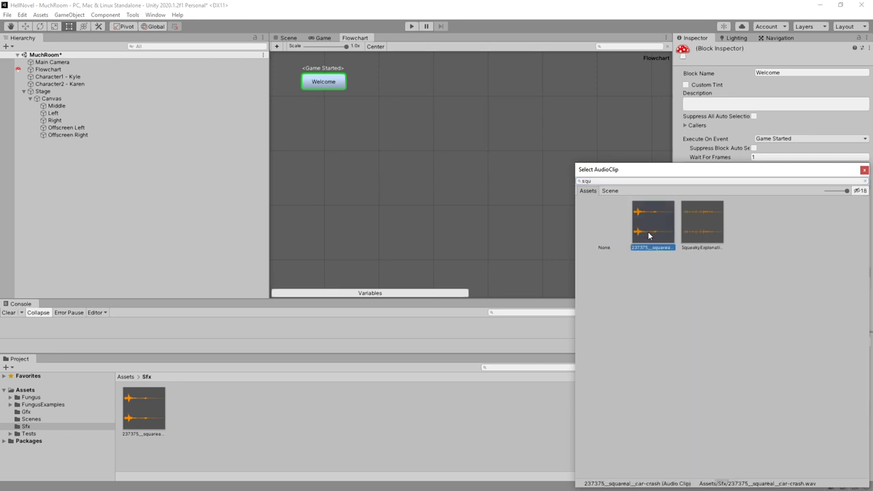
{"action": "double_click", "coordinate": [648, 235]}
{"action": "left_click", "coordinate": [411, 25]}
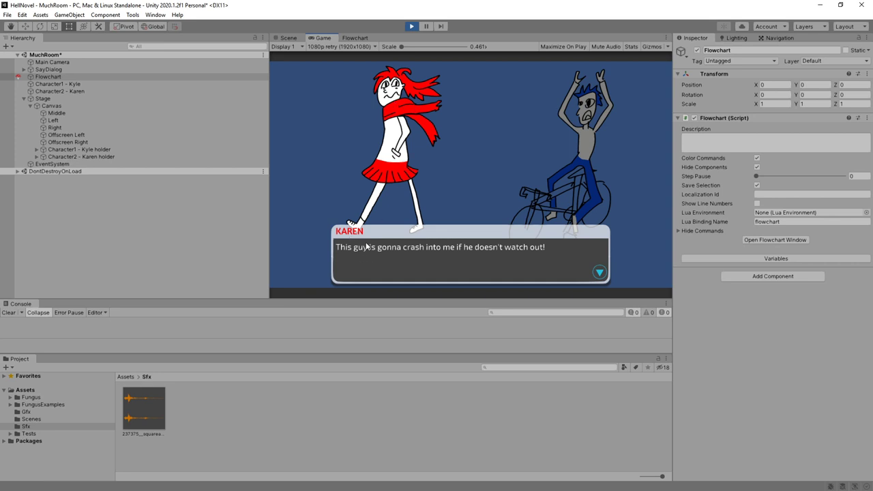
Advance through Kyle's line to Karen's Aaaargh! crash, then leave Play mode
{"action": "left_click", "coordinate": [398, 247]}
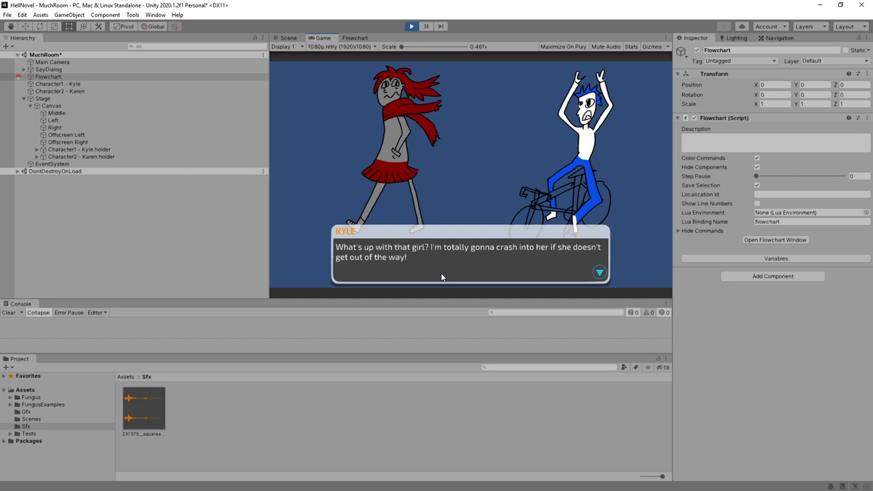
{"action": "left_click", "coordinate": [527, 274]}
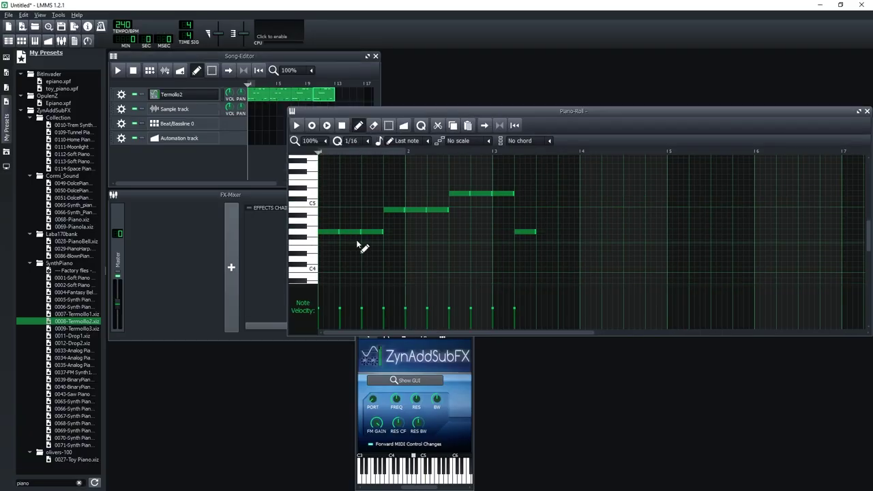
{"action": "left_click", "coordinate": [121, 94]}
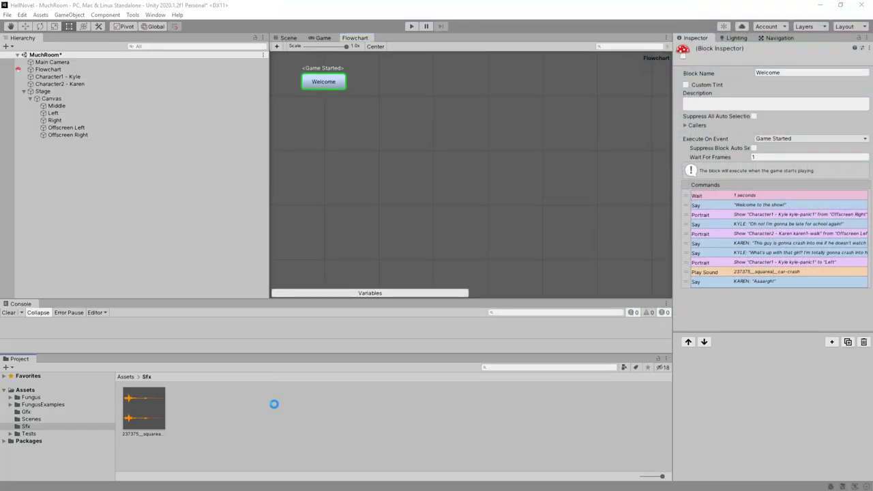
Import CheerMel.wav into the Sfx folder and preview it
{"action": "left_click_drag", "start_coordinate": [273, 404], "coordinate": [271, 404]}
{"action": "left_click", "coordinate": [190, 405]}
{"action": "left_click", "coordinate": [737, 420]}
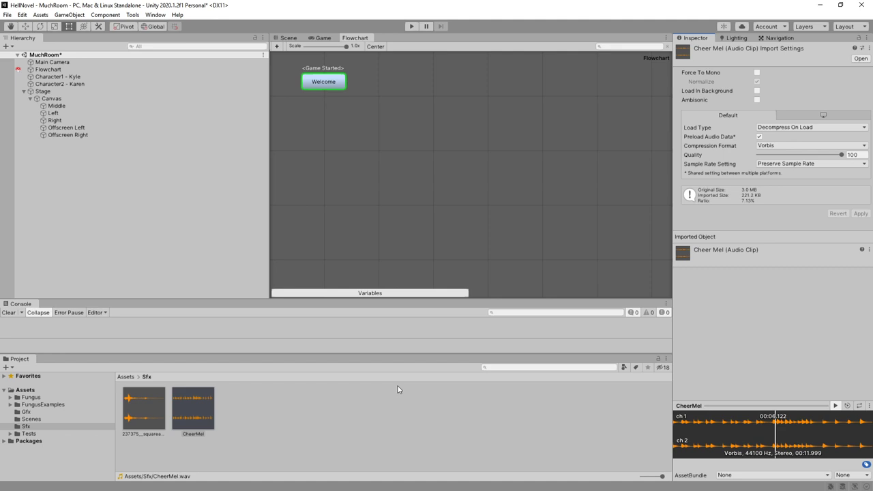
{"action": "left_click", "coordinate": [315, 413]}
Add a Play Music command and move it to the top of the Welcome block
{"action": "left_click", "coordinate": [323, 82]}
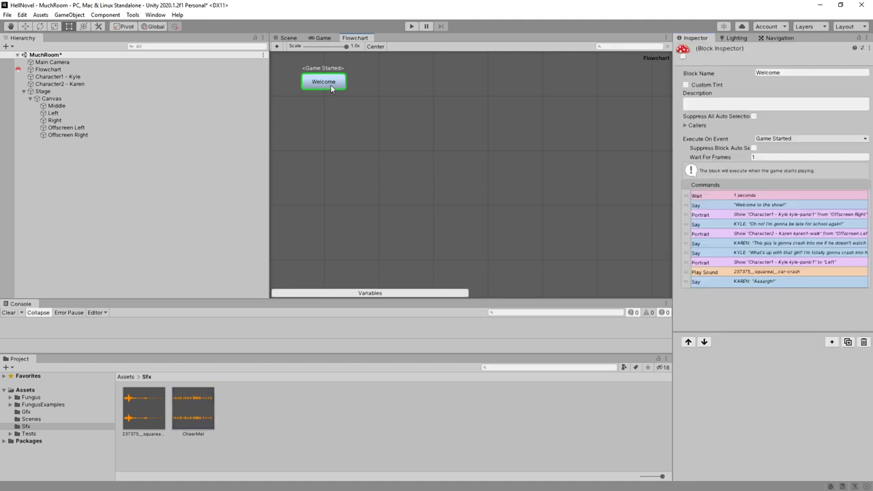
{"action": "left_click", "coordinate": [831, 341]}
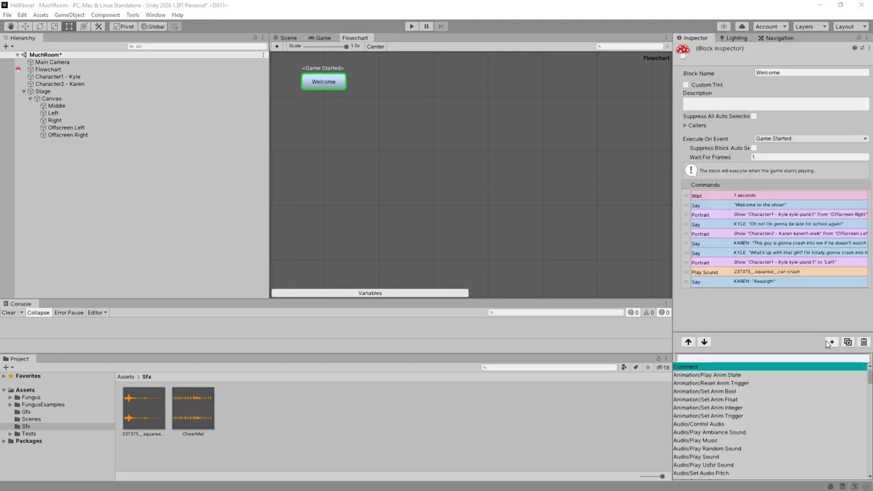
{"action": "type", "text": "music"}
{"action": "left_click", "coordinate": [721, 368]}
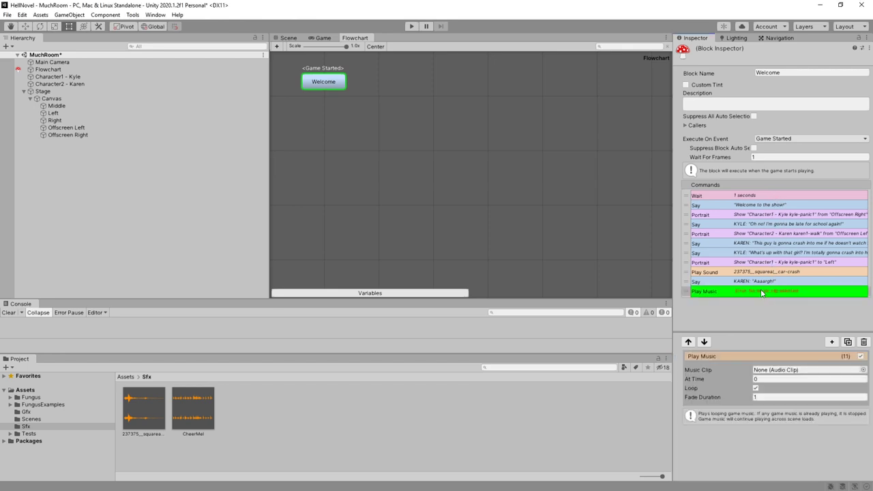
{"action": "left_click_drag", "start_coordinate": [763, 291], "coordinate": [765, 198]}
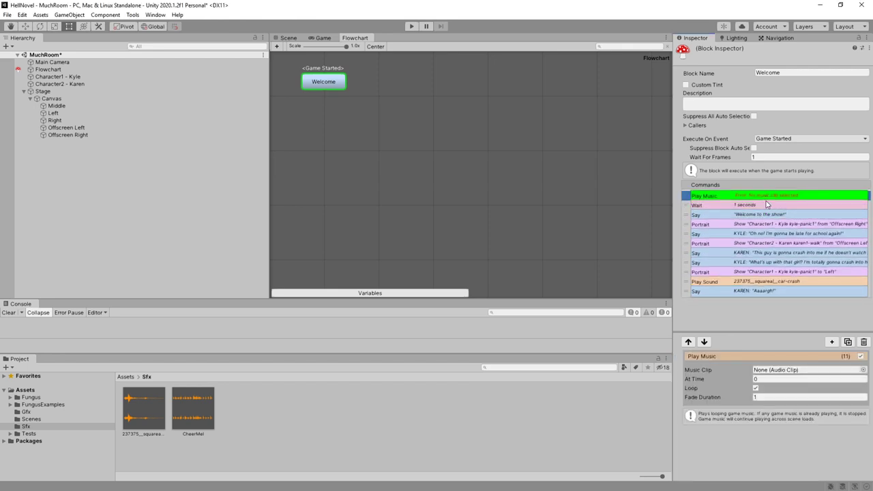
Set CheerMel as the Play Music command's Music Clip
{"action": "left_click", "coordinate": [863, 369]}
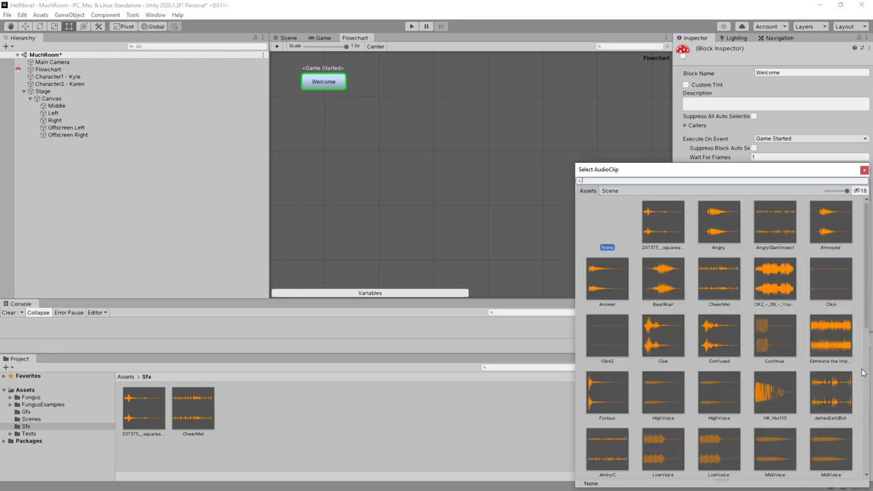
{"action": "type", "text": "cheermel"}
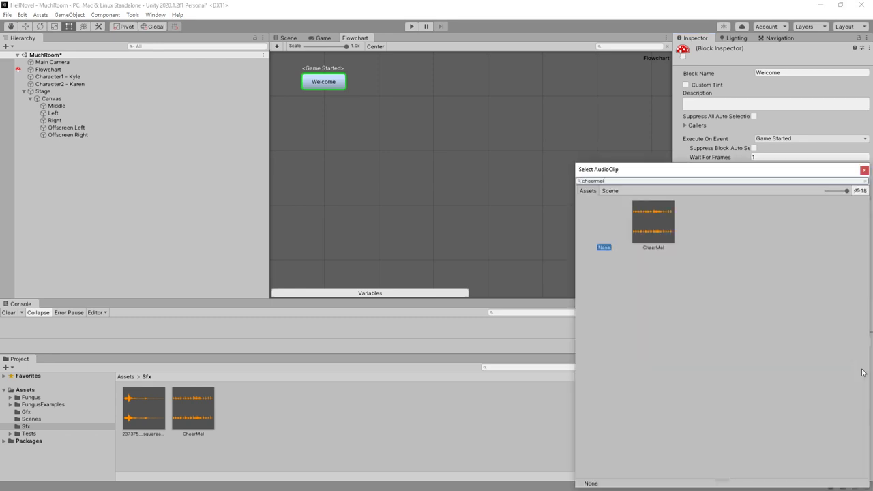
{"action": "key", "text": "Return"}
{"action": "left_click", "coordinate": [862, 370]}
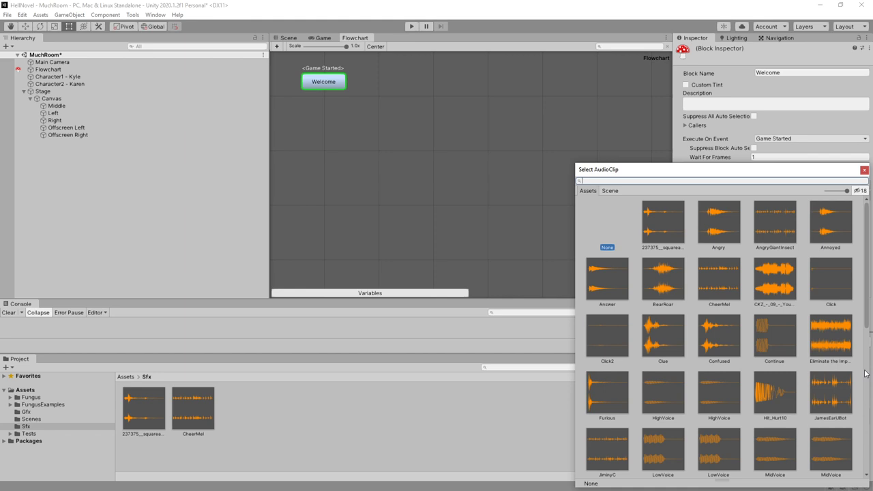
{"action": "key", "text": "Escape"}
{"action": "left_click_drag", "start_coordinate": [201, 423], "coordinate": [784, 374]}
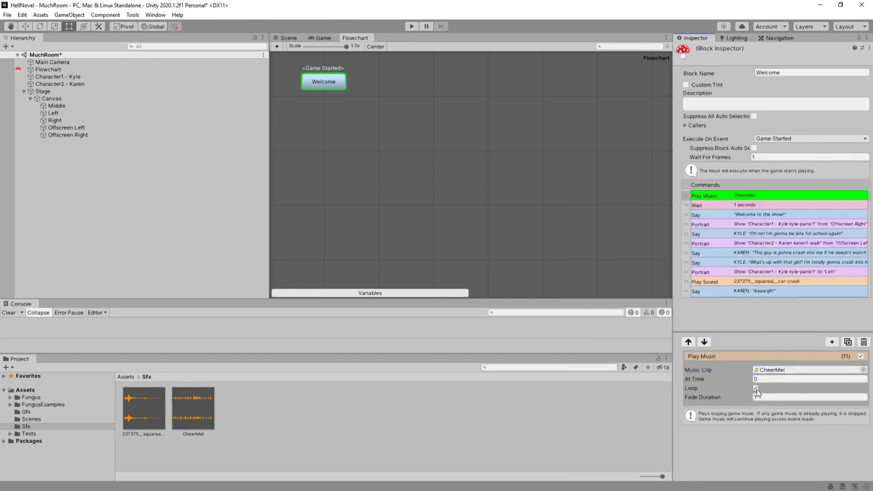
Play-test through Kyle's and Karen's lines to Karen's 'Aaaargh!' crash, stop, and return to the flowchart
{"action": "left_click", "coordinate": [411, 26]}
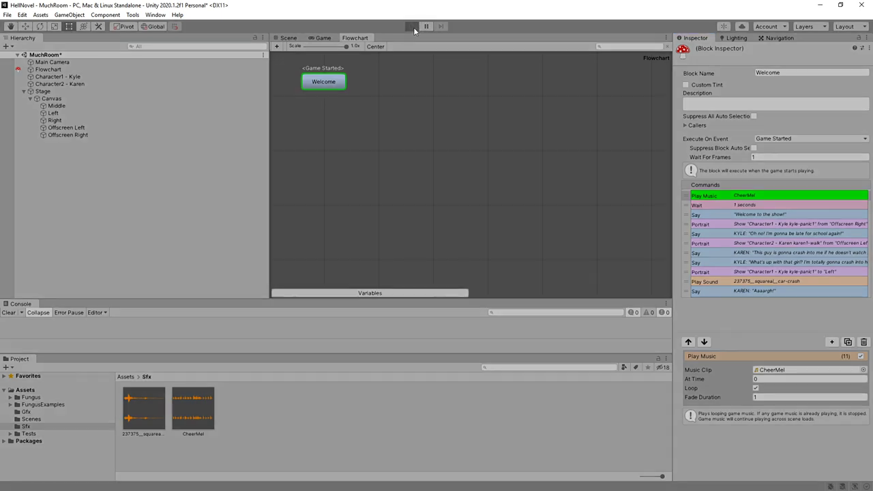
{"action": "left_click", "coordinate": [507, 243]}
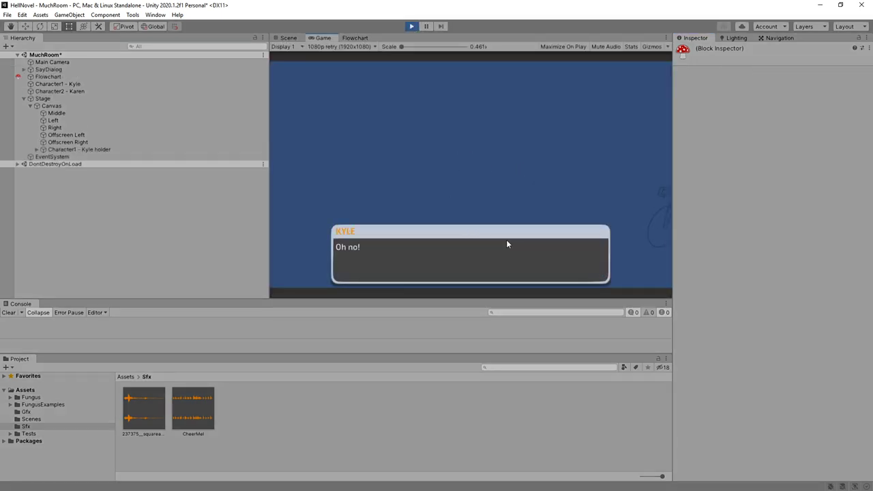
{"action": "left_click", "coordinate": [507, 243]}
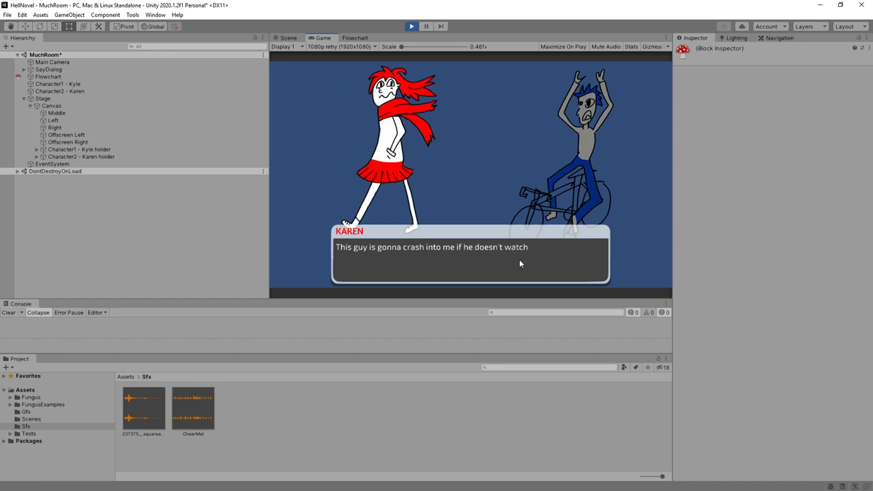
{"action": "left_click", "coordinate": [521, 262]}
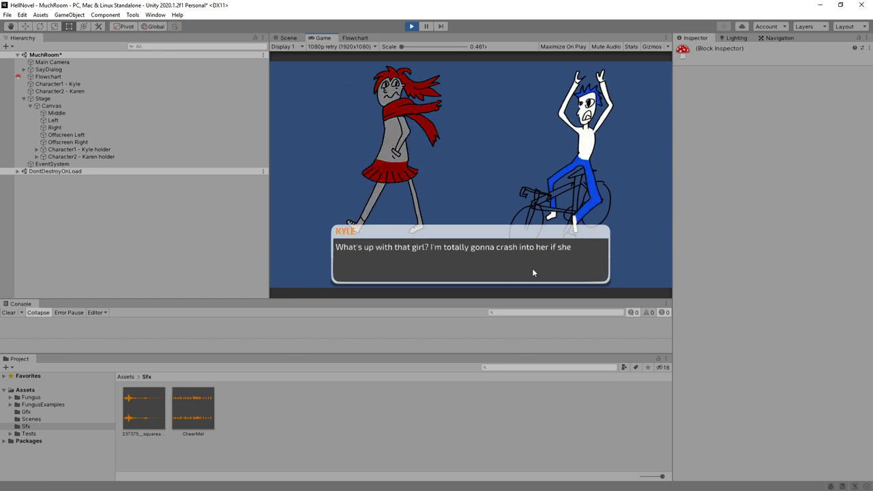
{"action": "left_click", "coordinate": [492, 249]}
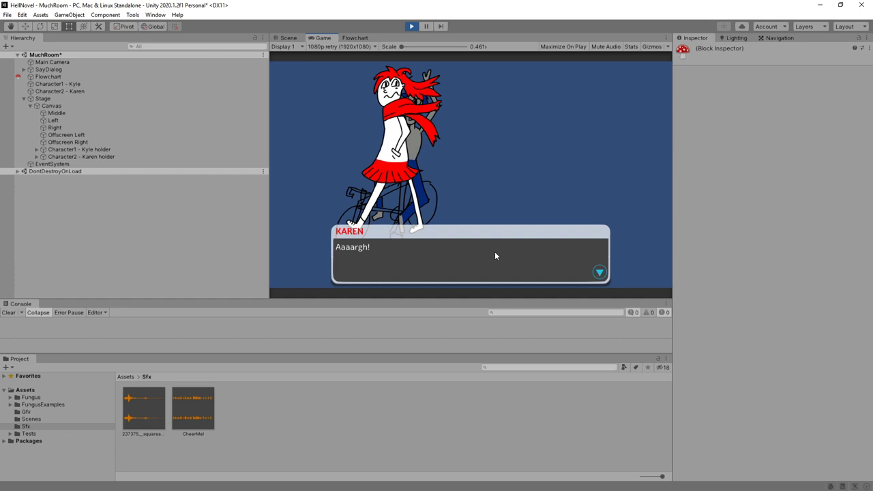
{"action": "left_click", "coordinate": [411, 26]}
{"action": "left_click", "coordinate": [354, 38]}
{"action": "left_click", "coordinate": [325, 86]}
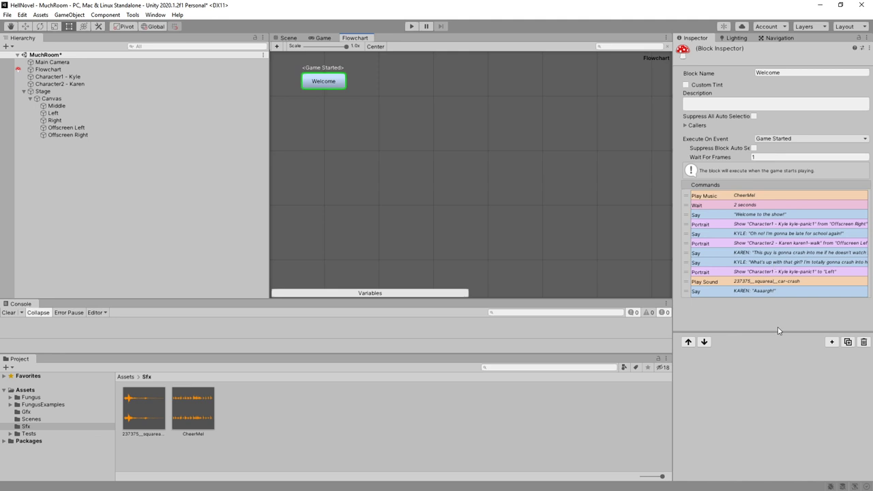
{"action": "left_click", "coordinate": [753, 264]}
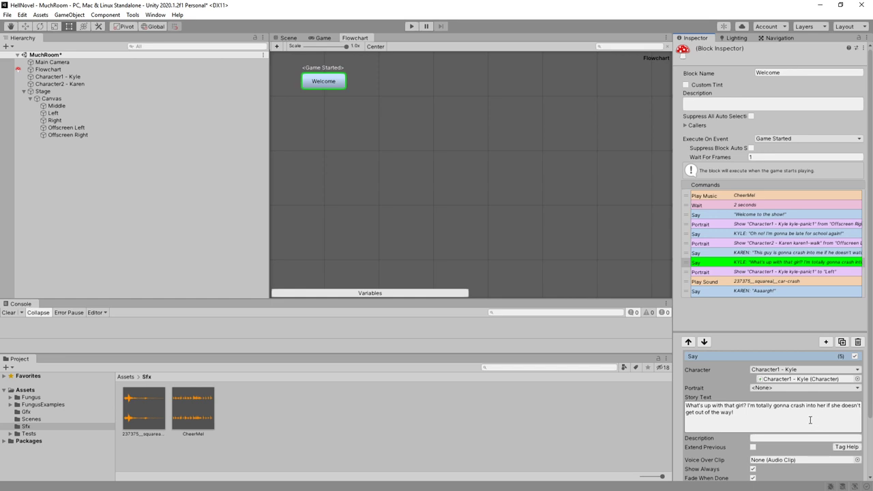
{"action": "scroll", "coordinate": [747, 424], "scroll_direction": "down", "scroll_amount": 3}
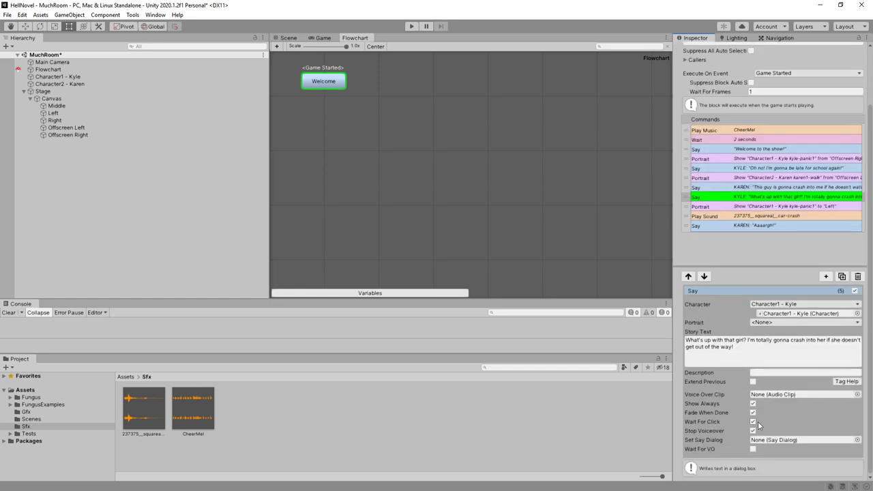
Duplicate the Welcome block, place the copy below it, and rename it Crash
{"action": "left_click", "coordinate": [325, 82]}
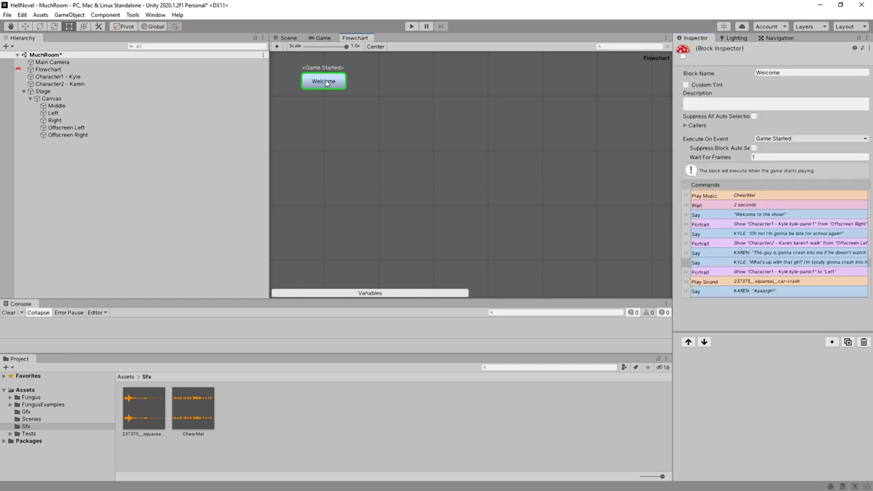
{"action": "right_click", "coordinate": [325, 82]}
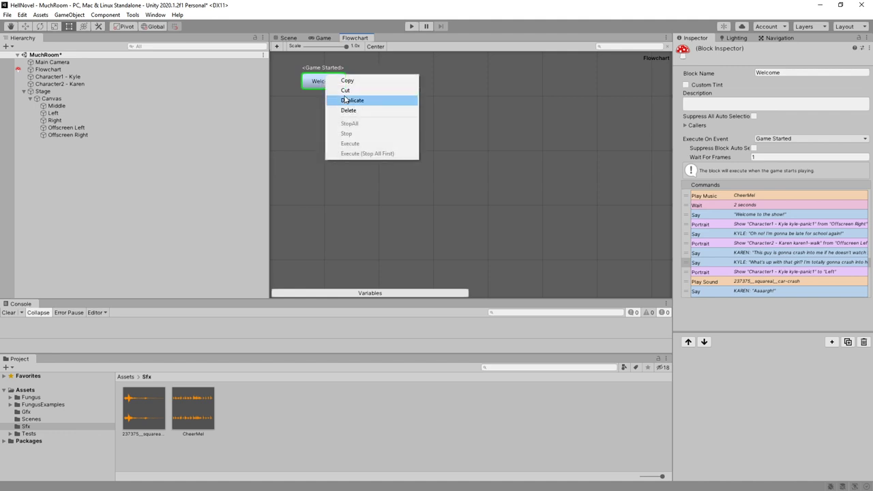
{"action": "left_click", "coordinate": [348, 100]}
{"action": "left_click_drag", "start_coordinate": [334, 82], "coordinate": [345, 148]}
{"action": "left_click", "coordinate": [815, 72]}
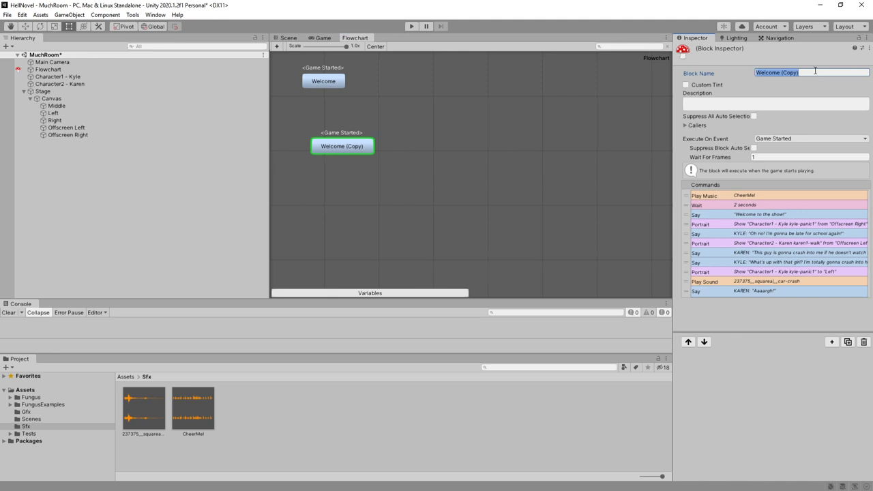
{"action": "type", "text": "Crash"}
{"action": "key", "text": "Return"}
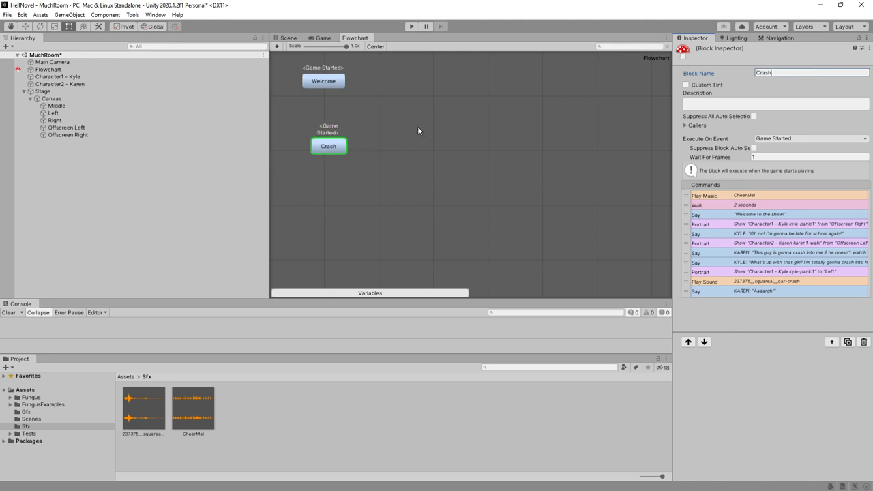
Delete the eight opening commands, from Play Music through Kyle's warning, from Crash
{"action": "left_click", "coordinate": [735, 198]}
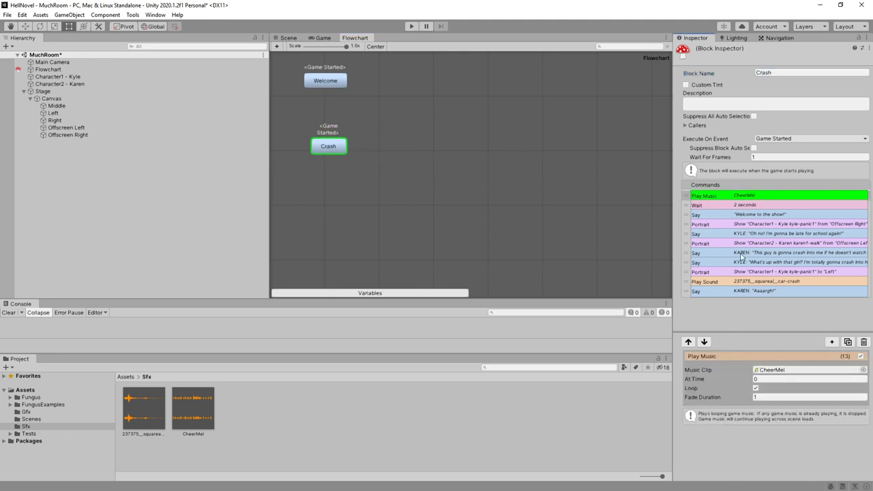
{"action": "left_click", "coordinate": [741, 254], "text": "shift"}
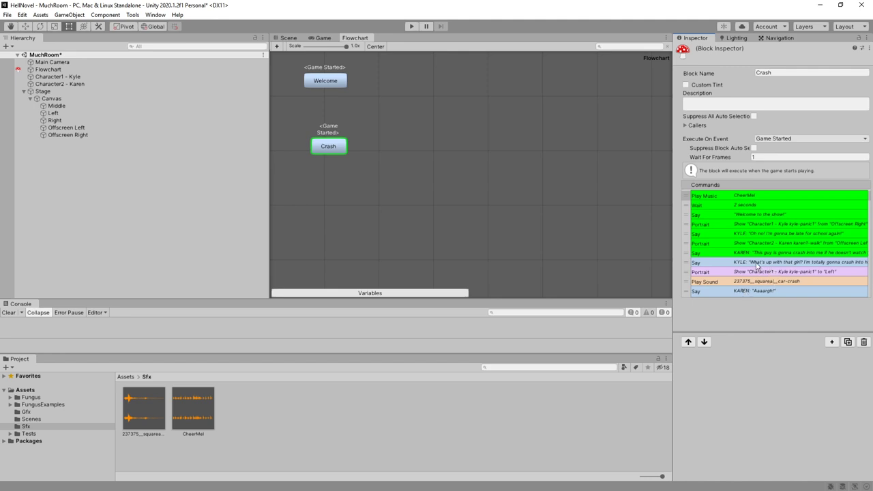
{"action": "left_click", "coordinate": [759, 266], "text": "shift"}
{"action": "left_click", "coordinate": [863, 341]}
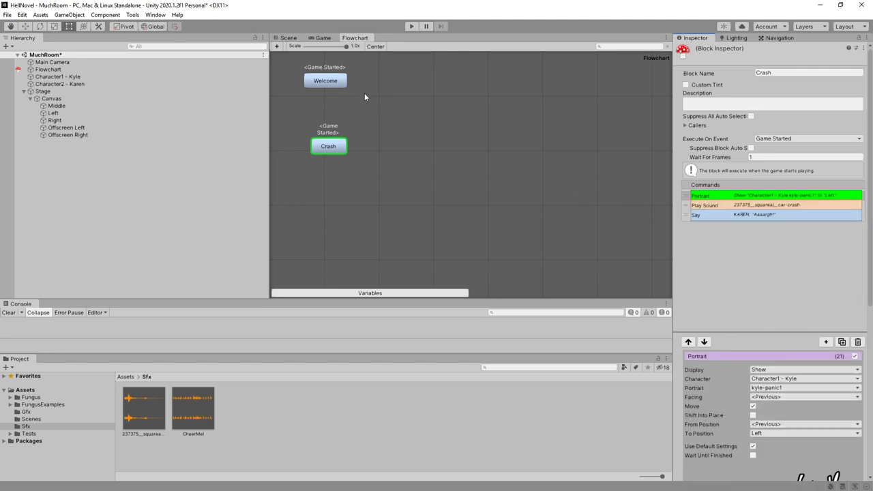
Delete Kyle's portrait move, the crash sound and Karen's 'Aaaargh!' line from Welcome
{"action": "left_click", "coordinate": [325, 81]}
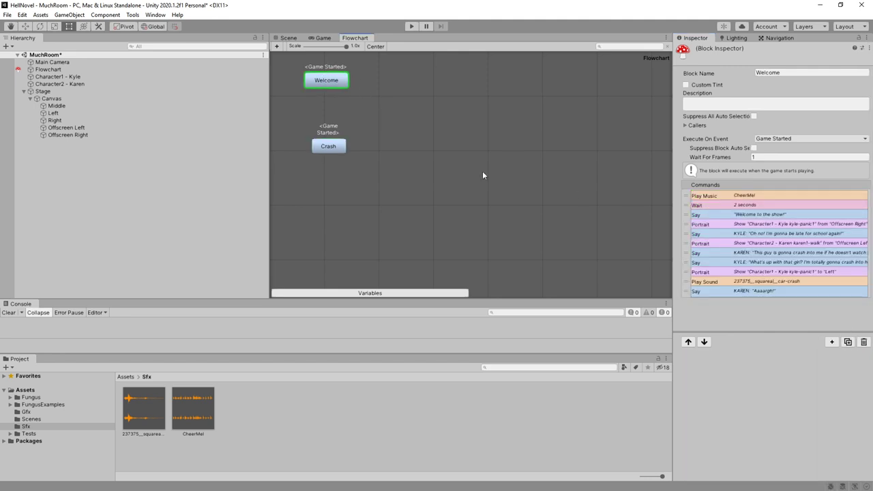
{"action": "left_click", "coordinate": [757, 292]}
{"action": "left_click", "coordinate": [756, 273], "text": "shift"}
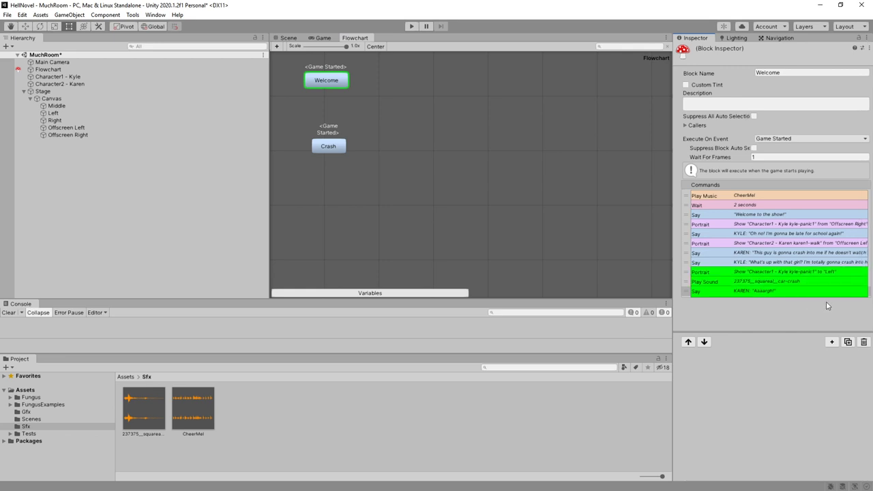
{"action": "left_click", "coordinate": [864, 342]}
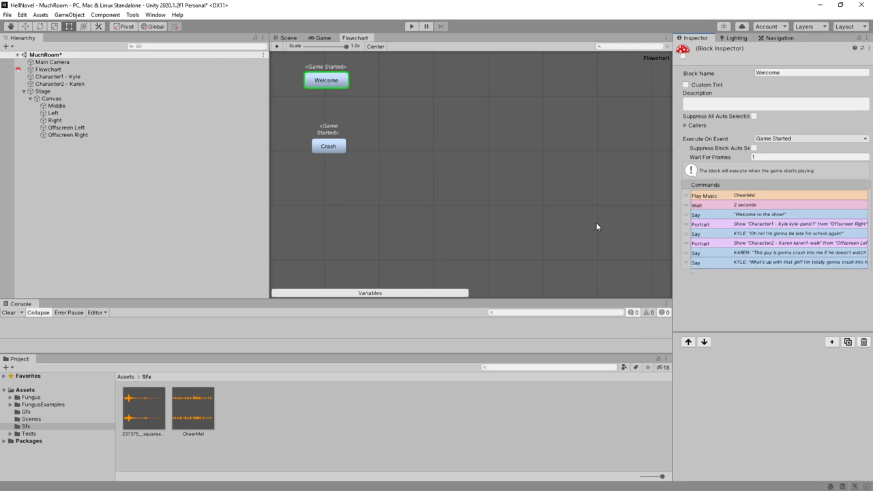
{"action": "left_click", "coordinate": [335, 147]}
Duplicate the Crash block as a new block named CrashAvoided
{"action": "right_click", "coordinate": [332, 146]}
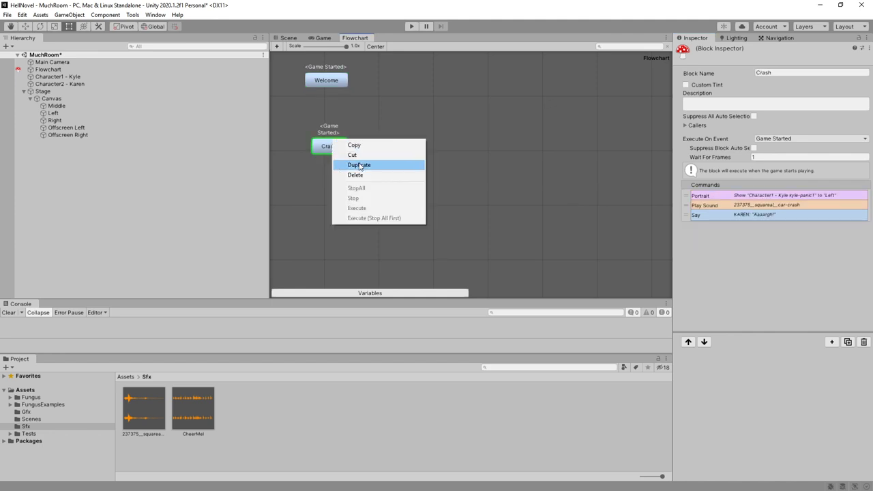
{"action": "left_click", "coordinate": [361, 167]}
{"action": "left_click", "coordinate": [830, 72]}
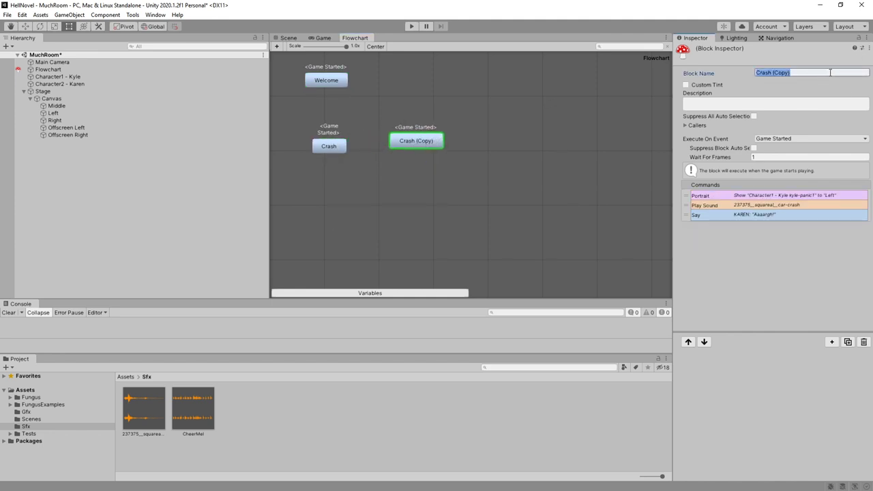
{"action": "type", "text": "CrashAvoided"}
Set Execute On Event to None for both Crash and CrashAvoided
{"action": "left_click", "coordinate": [328, 146]}
{"action": "left_click", "coordinate": [781, 139]}
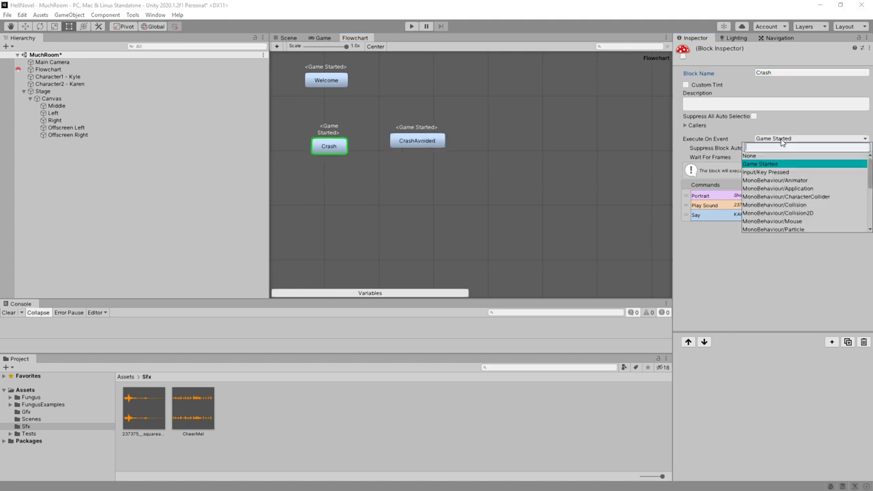
{"action": "left_click", "coordinate": [749, 155]}
{"action": "left_click", "coordinate": [415, 140]}
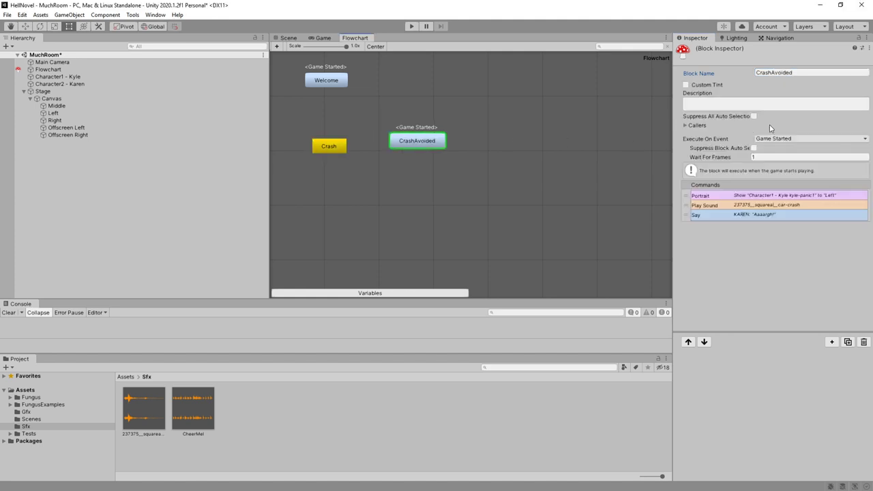
{"action": "left_click", "coordinate": [784, 138]}
{"action": "left_click", "coordinate": [754, 159]}
In CrashAvoided, send Kyle to Offscreen Right and delete the crash sound
{"action": "left_click", "coordinate": [753, 158]}
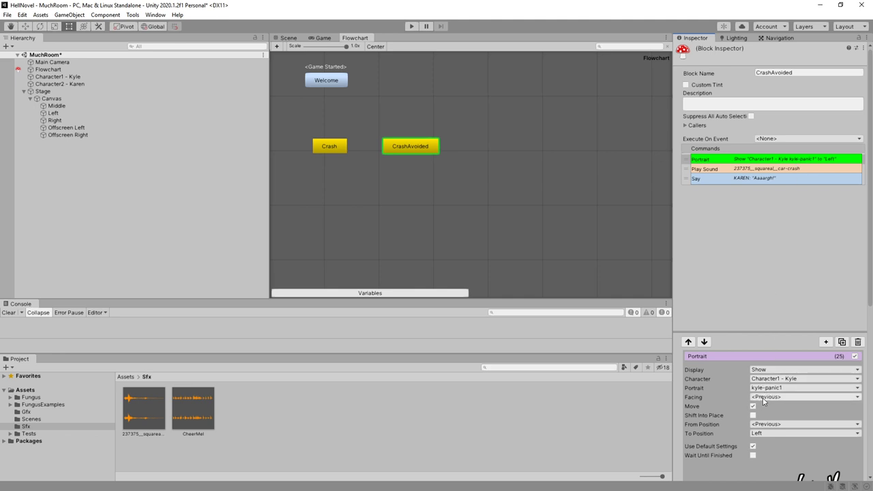
{"action": "left_click", "coordinate": [785, 433]}
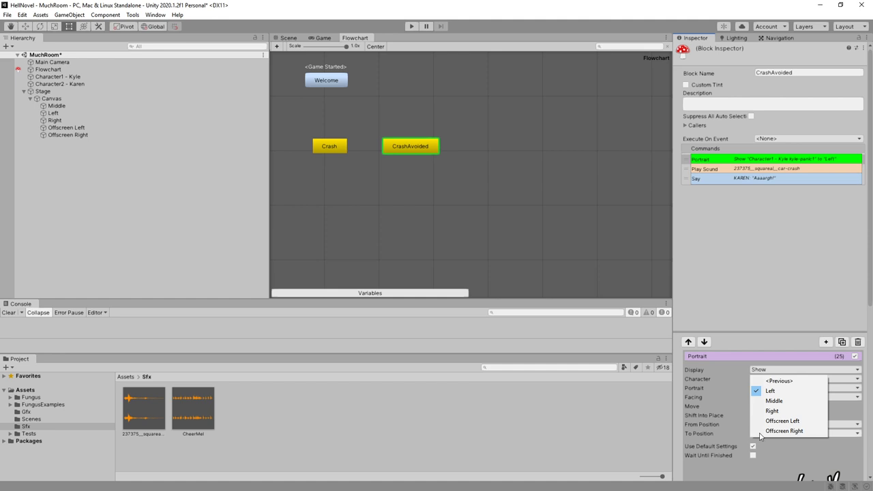
{"action": "left_click", "coordinate": [794, 430]}
{"action": "left_click", "coordinate": [773, 170]}
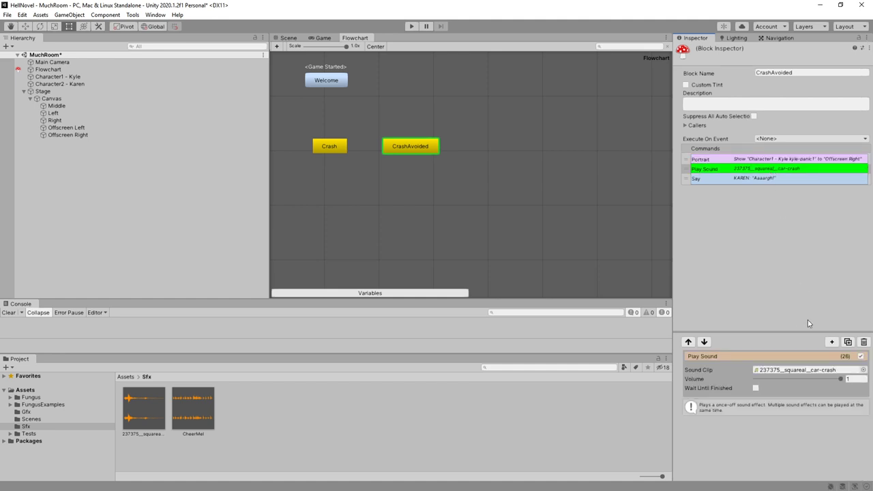
{"action": "left_click", "coordinate": [863, 342]}
Change Karen's line to 'Phew! I didn't think that dingus could avoid that!'
{"action": "left_click", "coordinate": [757, 417]}
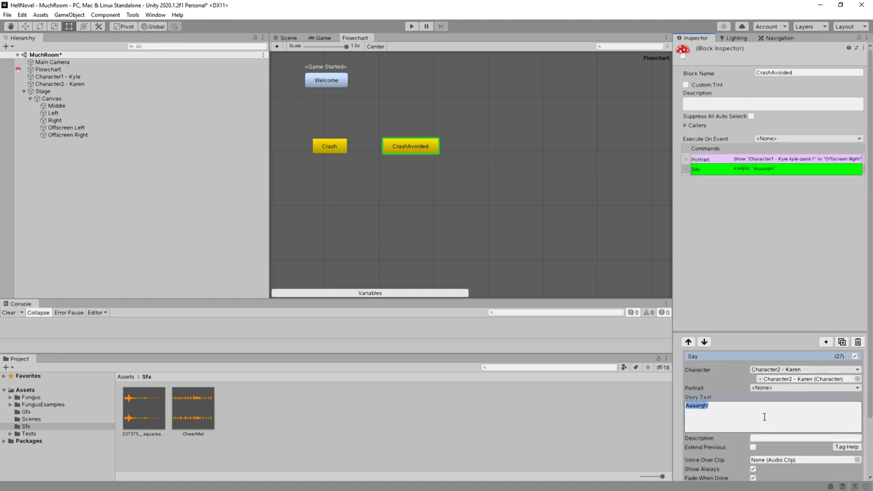
{"action": "type", "text": "Phew! I didn't think that ding"}
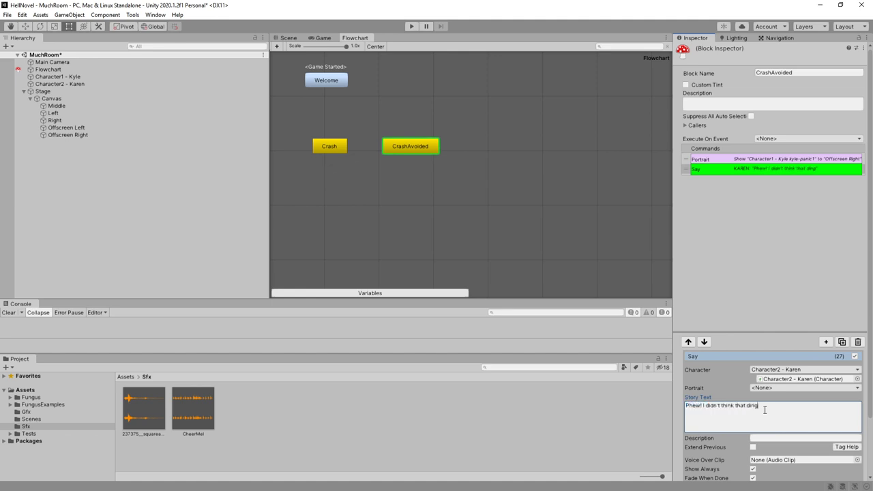
{"action": "type", "text": "us could avoid that!"}
{"action": "left_click", "coordinate": [555, 403]}
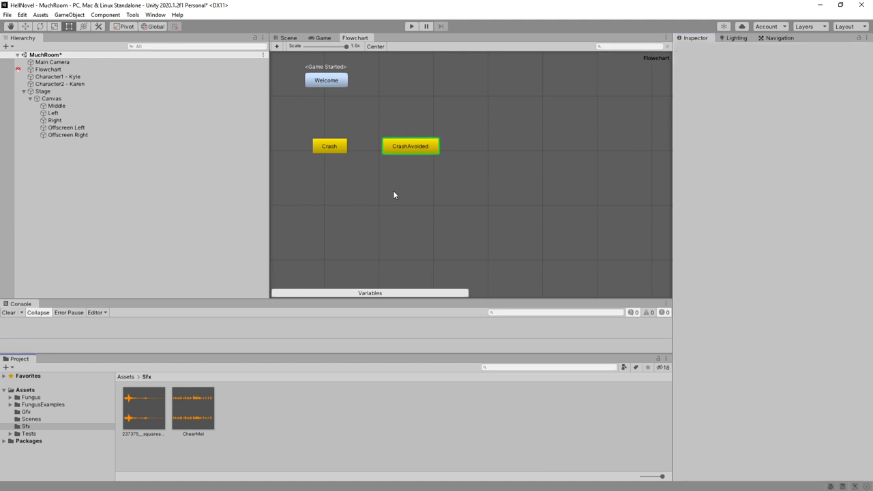
{"action": "left_click", "coordinate": [330, 146]}
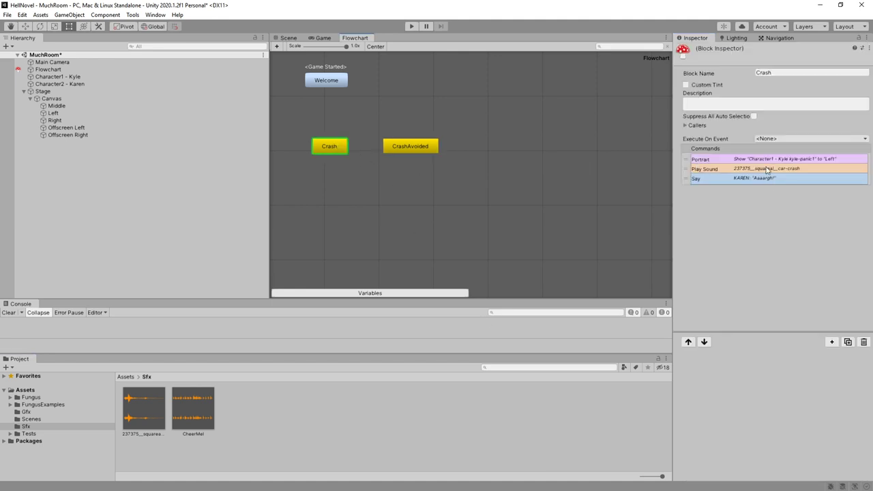
Add a Menu command to Welcome with bracketed choice text, targeting CrashAvoided
{"action": "left_click", "coordinate": [334, 86]}
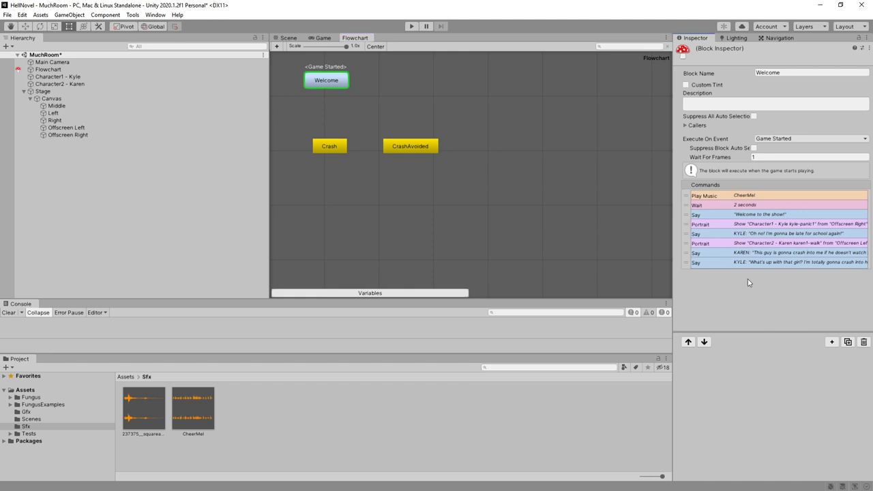
{"action": "left_click", "coordinate": [832, 342]}
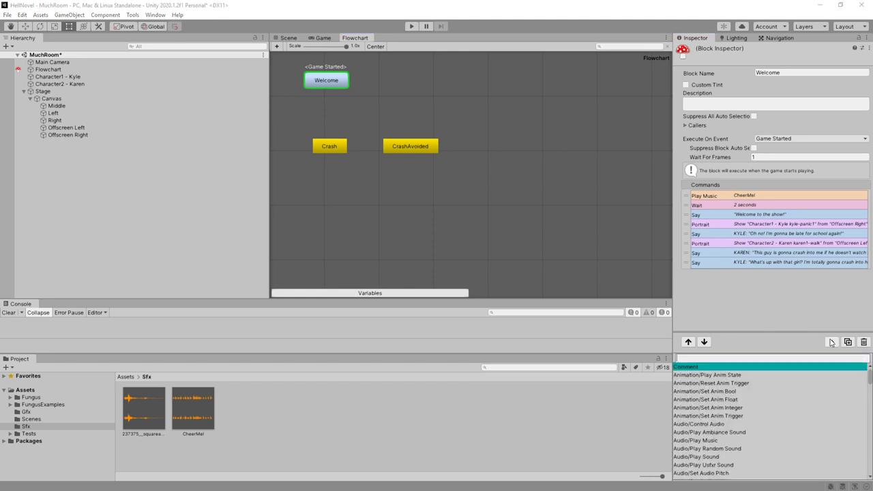
{"action": "type", "text": "menu"}
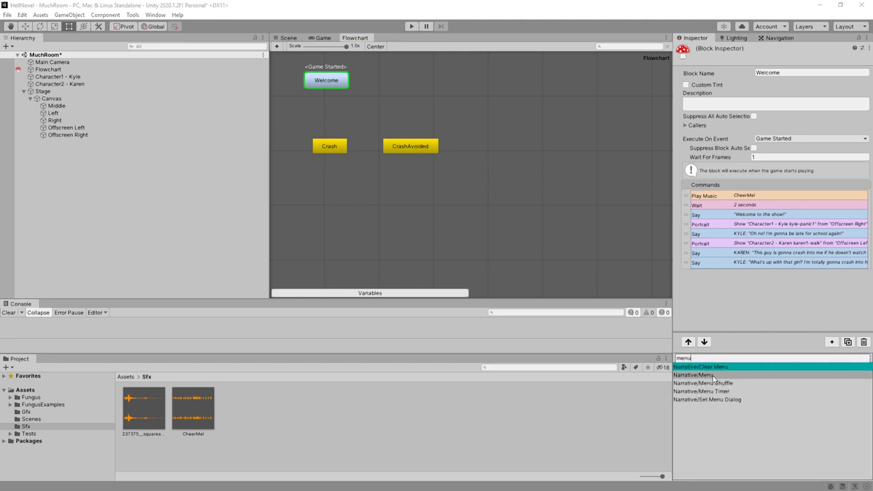
{"action": "left_click", "coordinate": [713, 375]}
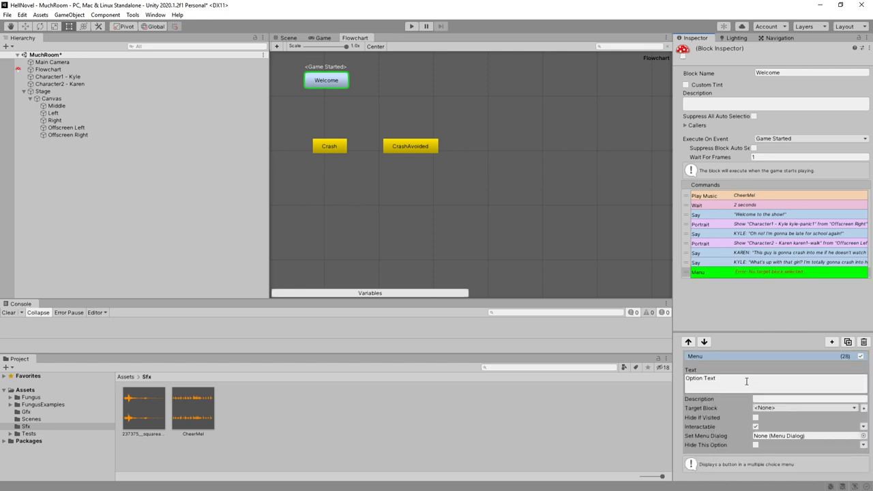
{"action": "left_click", "coordinate": [750, 383]}
{"action": "type", "text": "U"}
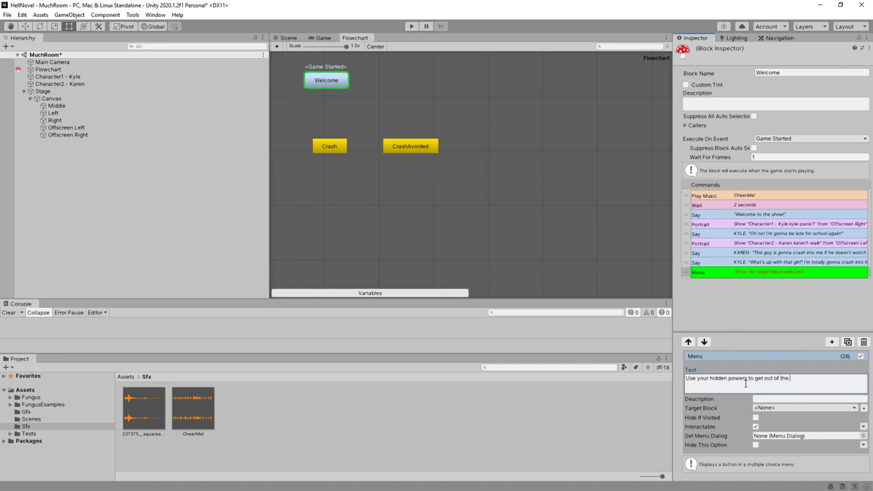
{"action": "key", "text": "Home"}
{"action": "type", "text": "["}
{"action": "key", "text": "End"}
{"action": "type", "text": "]"}
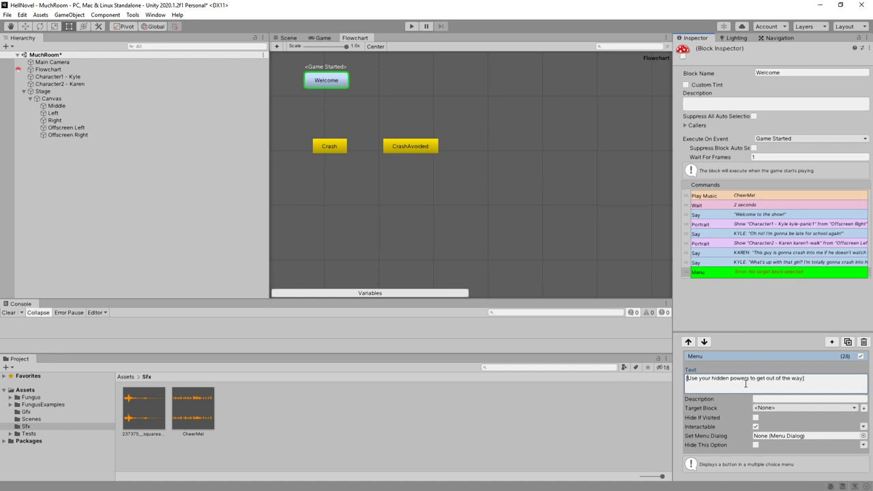
{"action": "left_click", "coordinate": [782, 407]}
{"action": "left_click", "coordinate": [788, 436]}
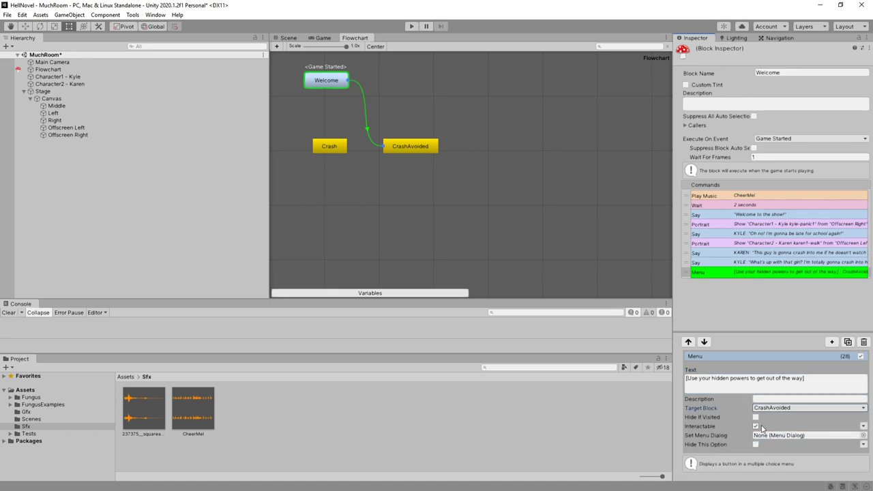
Duplicate the Menu command, with text '[Just let destiny happen]' targeting the Crash block
{"action": "left_click", "coordinate": [387, 99]}
{"action": "middle_click_drag", "start_coordinate": [401, 102], "coordinate": [454, 144]}
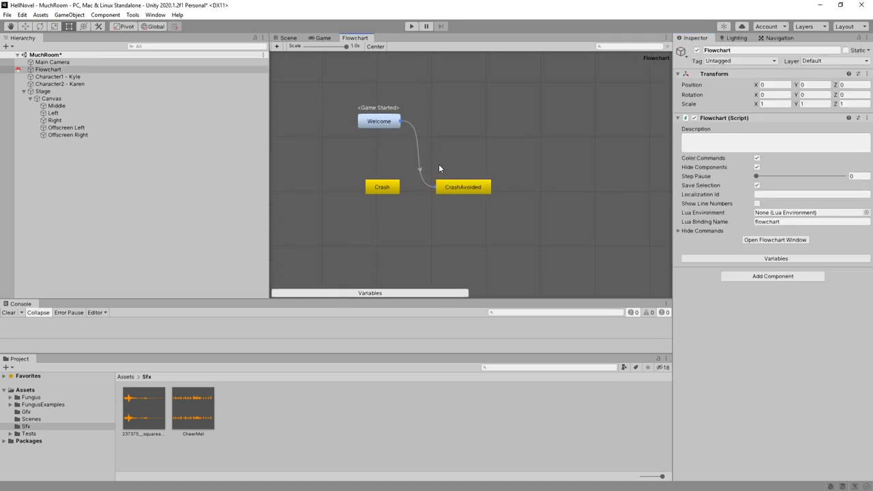
{"action": "left_click", "coordinate": [381, 126]}
{"action": "left_click", "coordinate": [770, 272]}
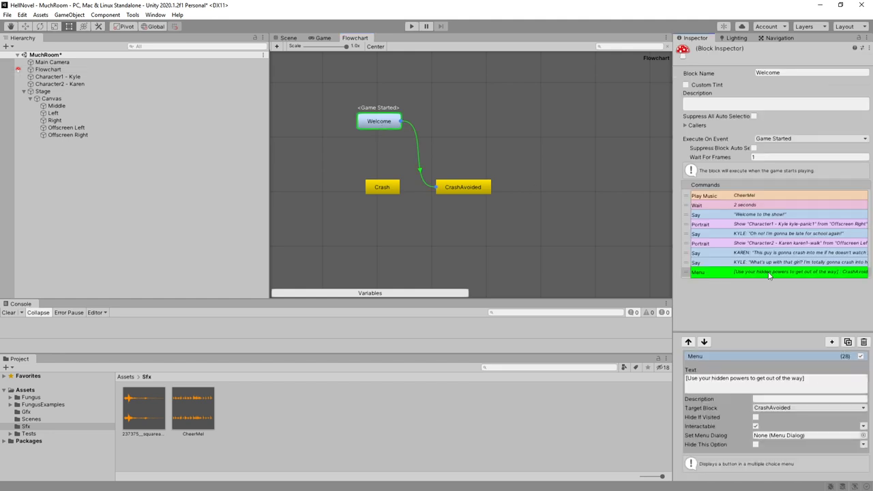
{"action": "left_click", "coordinate": [848, 343]}
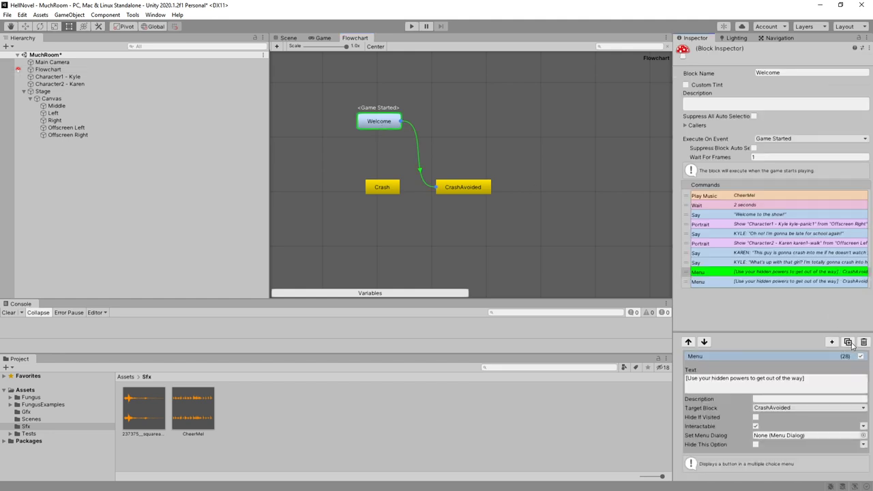
{"action": "left_click", "coordinate": [761, 379]}
{"action": "key", "text": "ctrl+a"}
{"action": "left_click", "coordinate": [778, 282]}
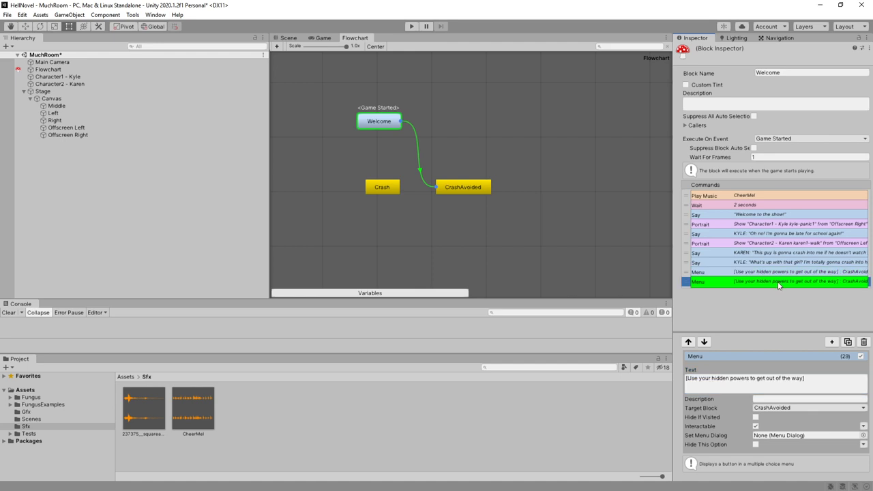
{"action": "left_click", "coordinate": [832, 382]}
{"action": "key", "text": "ctrl+a"}
{"action": "key", "text": "BackSpace"}
{"action": "type", "text": "[Just let"}
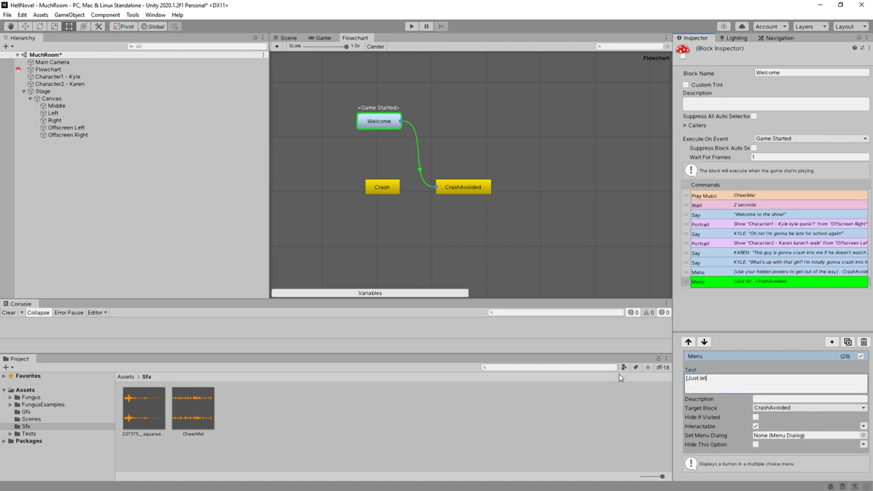
{"action": "type", "text": " destiny happen]"}
{"action": "left_click", "coordinate": [771, 408]}
{"action": "left_click", "coordinate": [770, 426]}
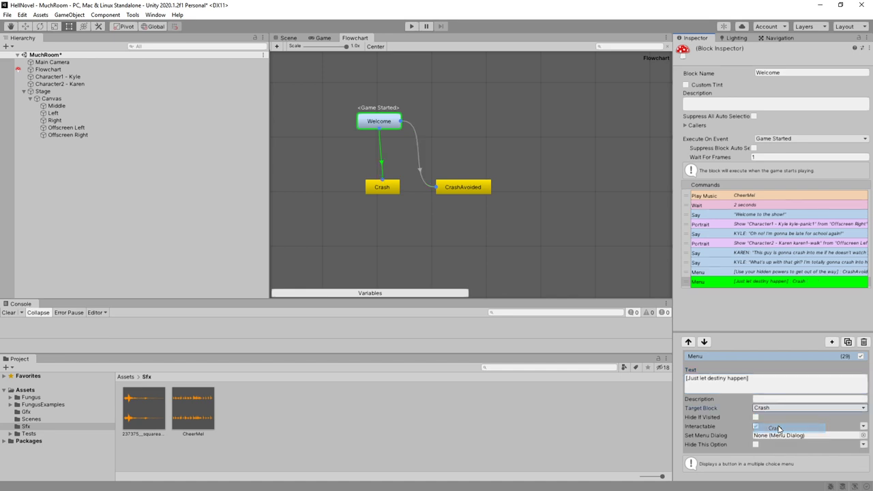
Play-test up to the choice menu, pick an option, and stop
{"action": "left_click", "coordinate": [411, 26]}
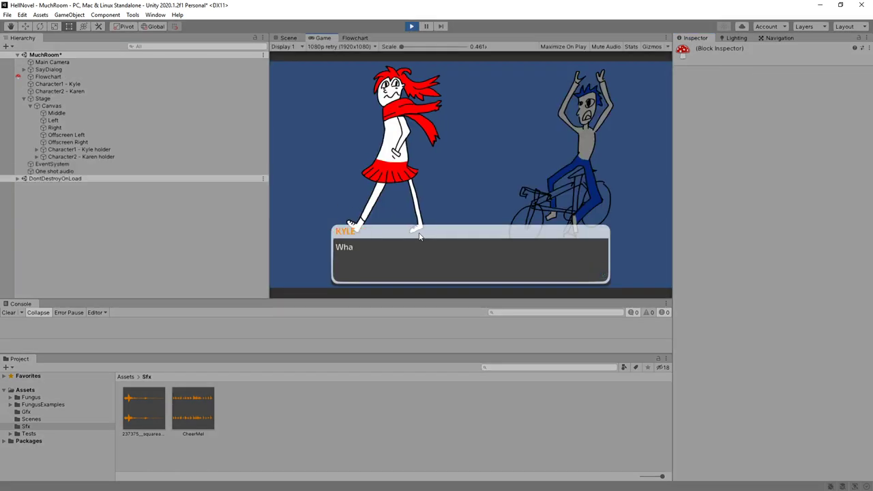
{"action": "left_click", "coordinate": [420, 233]}
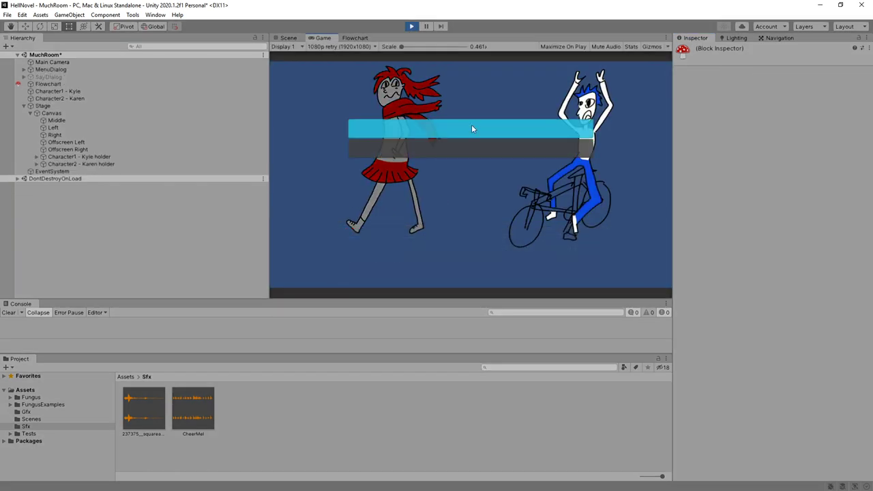
{"action": "left_click", "coordinate": [463, 145]}
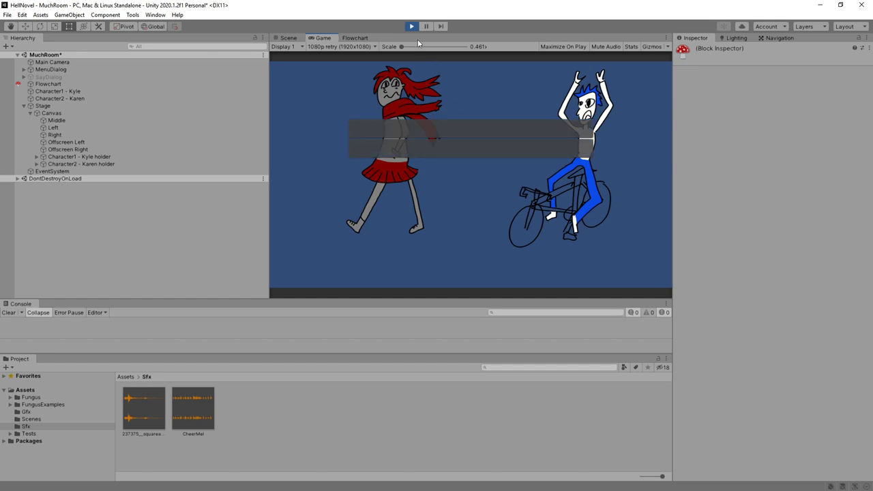
{"action": "left_click", "coordinate": [411, 26]}
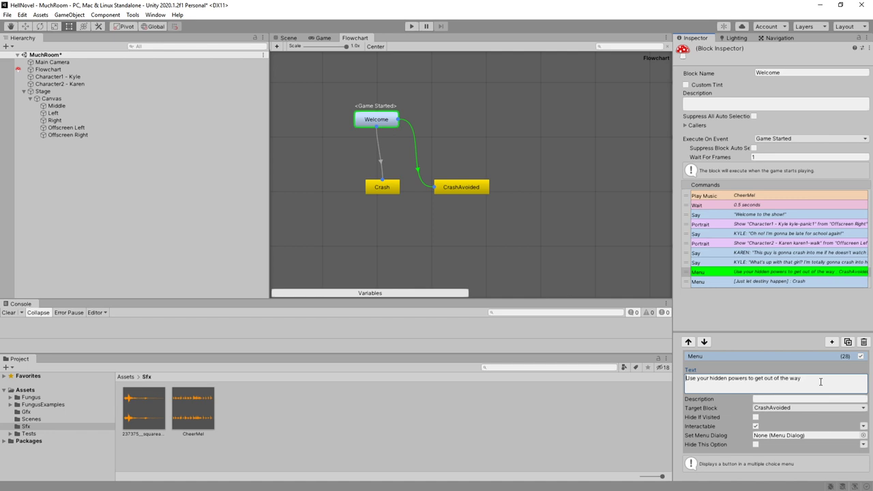
Play-test the get-out-of-the-way choice through Karen's final line, then stop
{"action": "left_click", "coordinate": [709, 281]}
{"action": "left_click", "coordinate": [411, 26]}
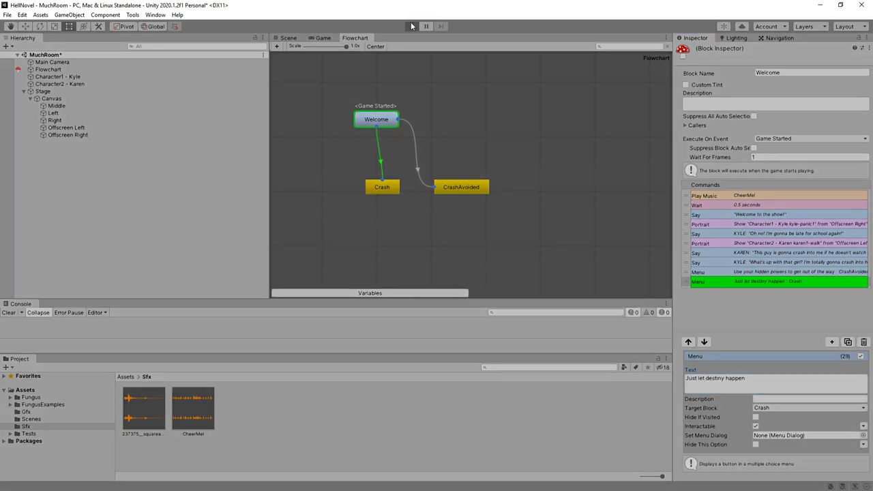
{"action": "left_click", "coordinate": [430, 187]}
{"action": "left_click", "coordinate": [433, 190]}
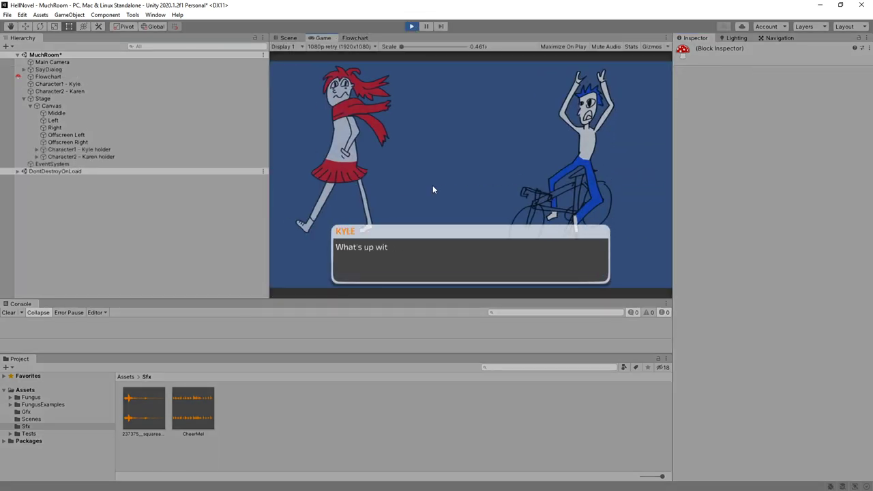
{"action": "left_click", "coordinate": [432, 189]}
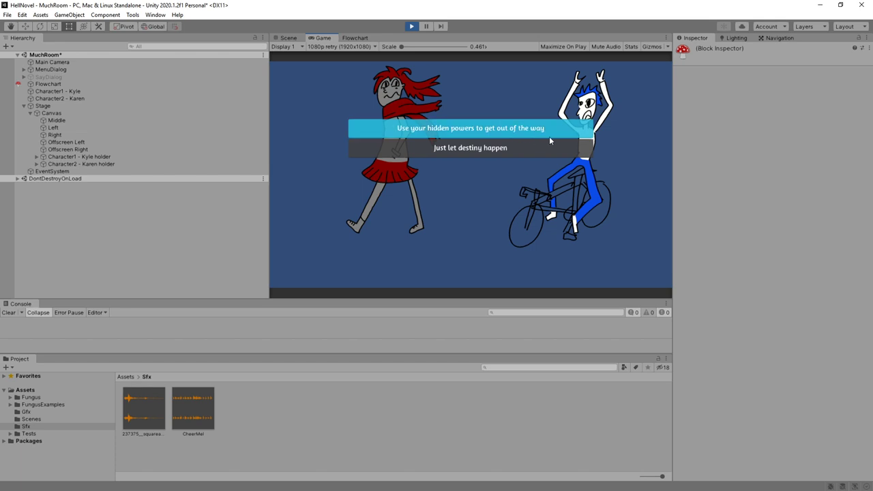
{"action": "left_click", "coordinate": [521, 127]}
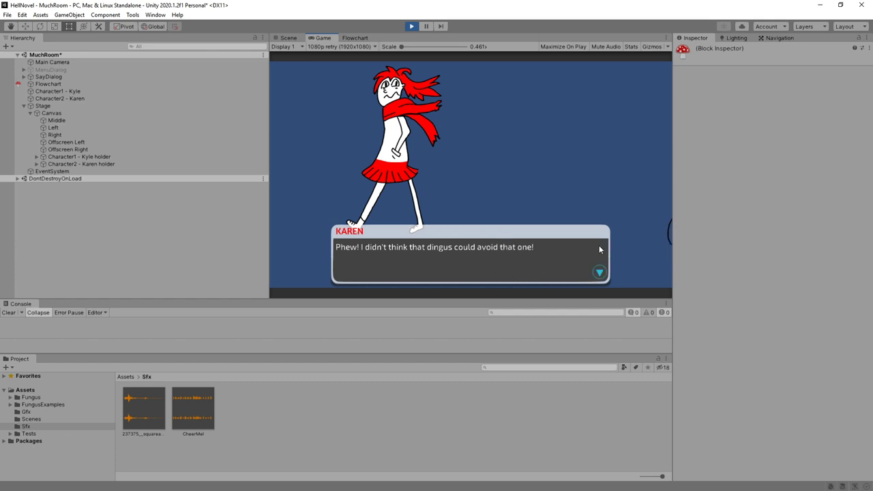
{"action": "left_click", "coordinate": [602, 269]}
{"action": "left_click", "coordinate": [412, 27]}
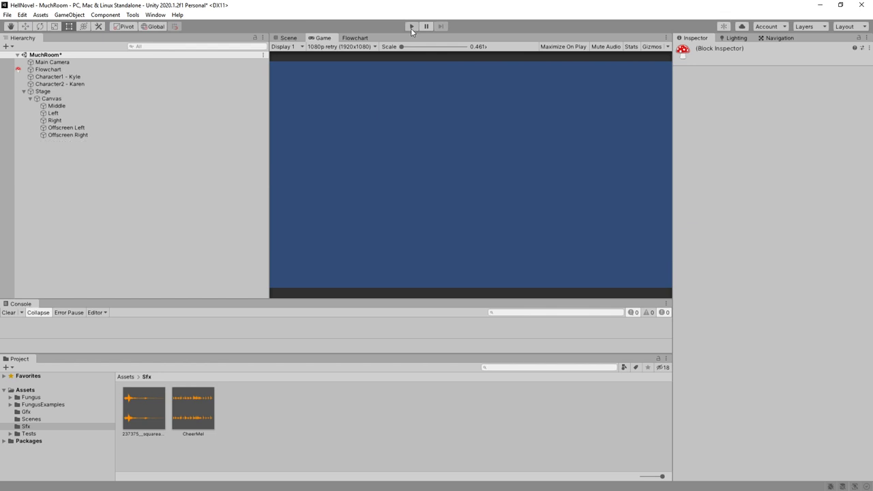
Play-test the 'Just let destiny happen' branch through Karen's 'Aaaargh!', then stop
{"action": "left_click", "coordinate": [412, 27]}
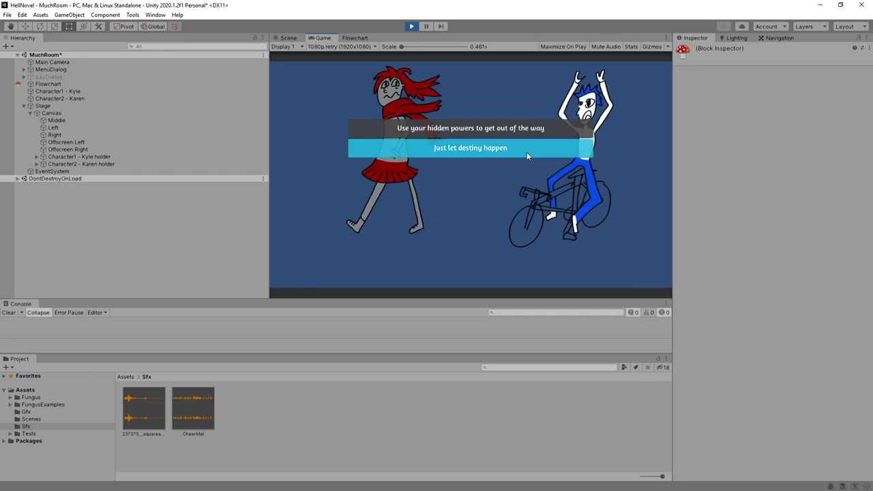
{"action": "left_click", "coordinate": [526, 150]}
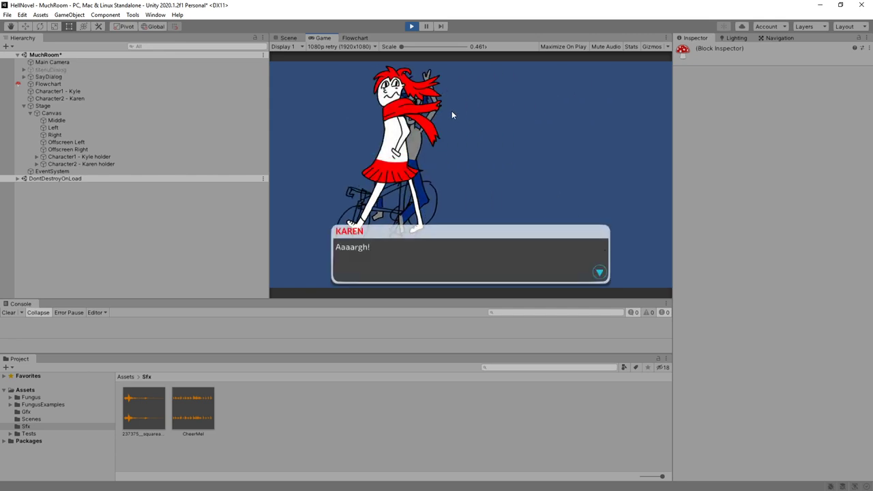
{"action": "left_click", "coordinate": [452, 115]}
{"action": "left_click", "coordinate": [412, 26]}
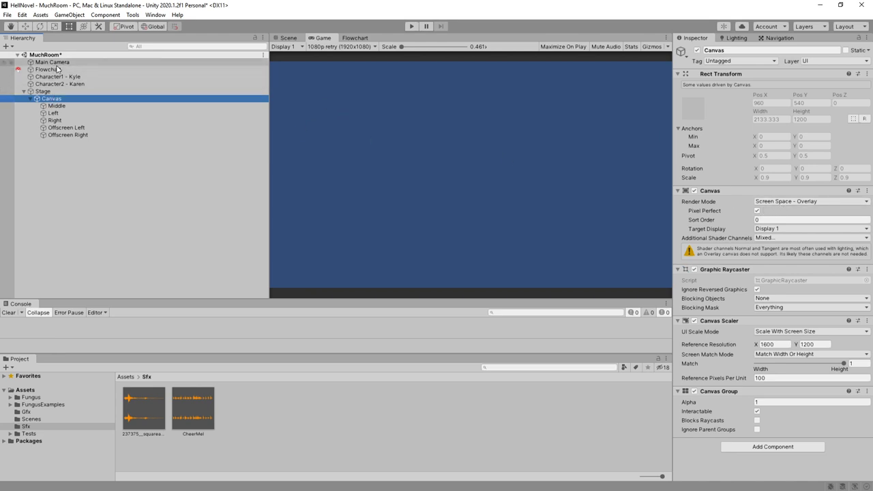
Set the Main Camera's background colour to grey 919191 in the colour picker
{"action": "left_click", "coordinate": [60, 62]}
{"action": "left_click", "coordinate": [810, 138]}
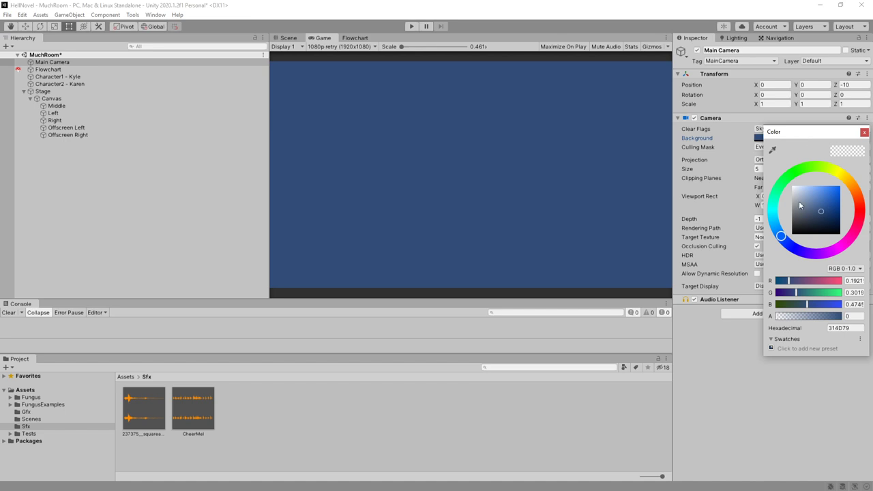
{"action": "left_click_drag", "start_coordinate": [801, 206], "coordinate": [735, 137]}
{"action": "left_click_drag", "start_coordinate": [821, 230], "coordinate": [722, 284]}
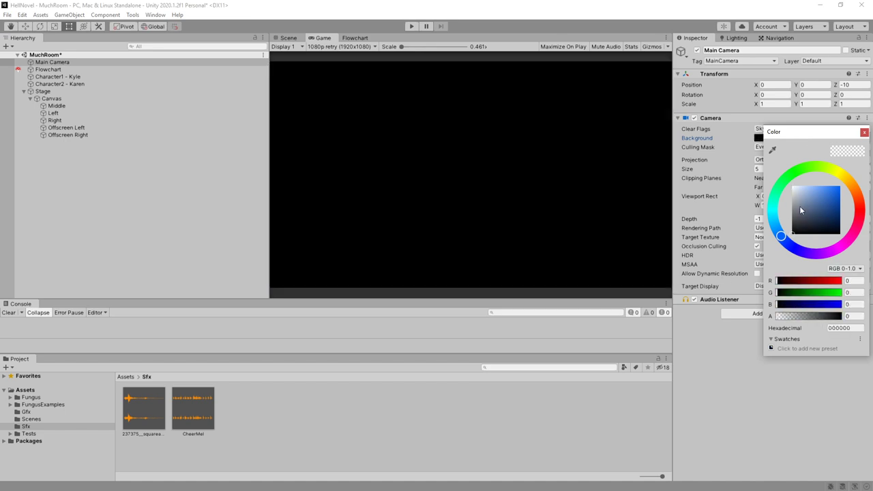
{"action": "left_click_drag", "start_coordinate": [801, 210], "coordinate": [760, 210]}
{"action": "left_click", "coordinate": [381, 149]}
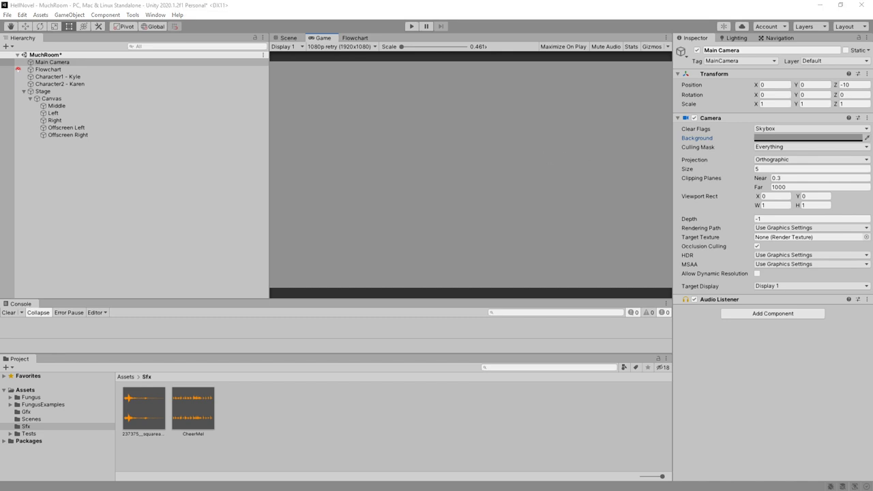
Import the image files into Assets/Gfx and place the field-5236879_1920 sprite in the scene
{"action": "left_click_drag", "start_coordinate": [298, 455], "coordinate": [26, 413]}
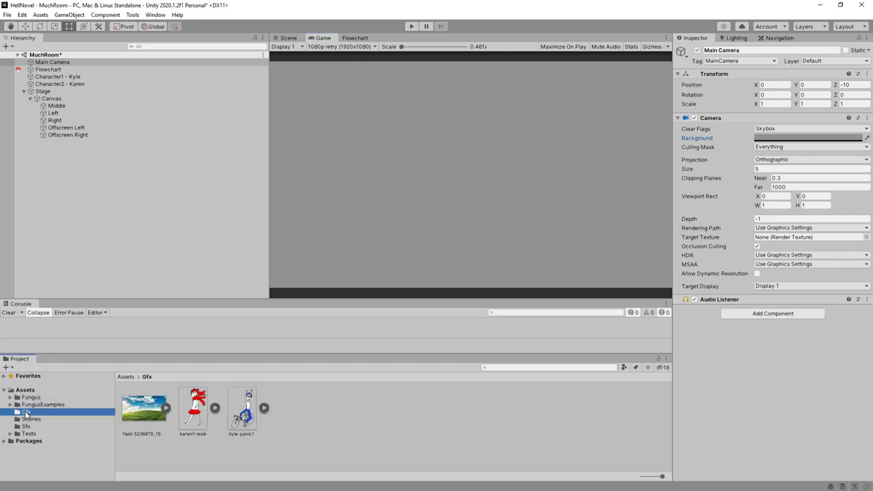
{"action": "left_click", "coordinate": [129, 409]}
{"action": "left_click", "coordinate": [284, 39]}
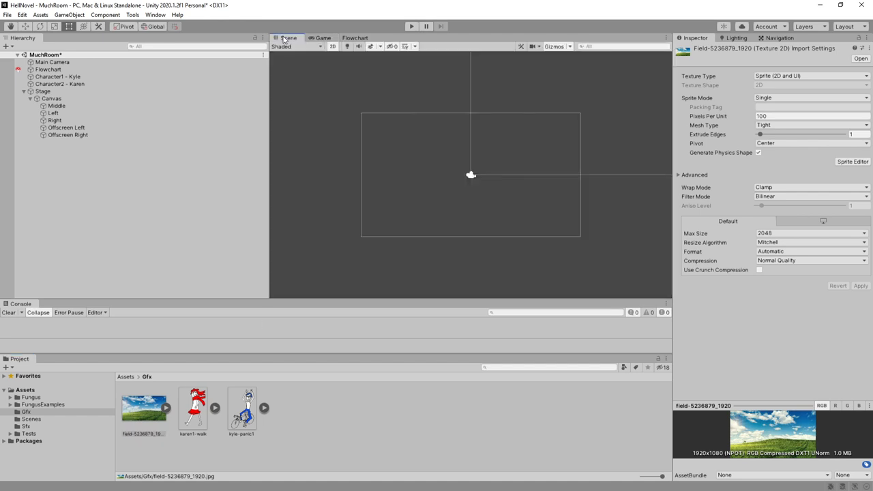
{"action": "left_click_drag", "start_coordinate": [143, 408], "coordinate": [468, 180]}
Play-test the 'Just let destiny happen' branch over the new field background
{"action": "left_click", "coordinate": [411, 26]}
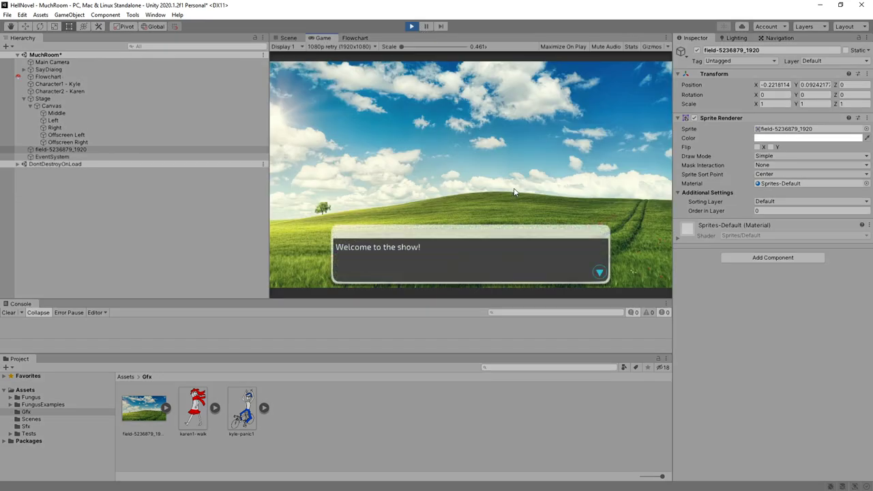
{"action": "left_click", "coordinate": [510, 192]}
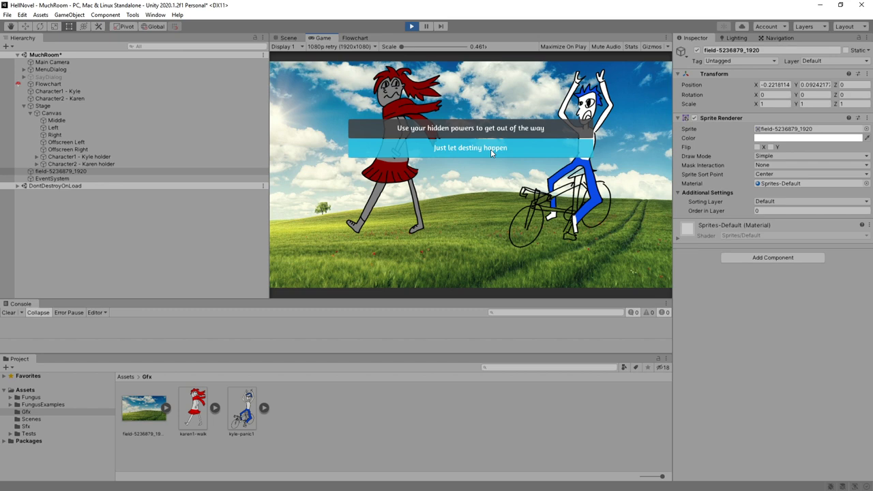
{"action": "left_click", "coordinate": [490, 149]}
{"action": "key", "text": "ctrl+p"}
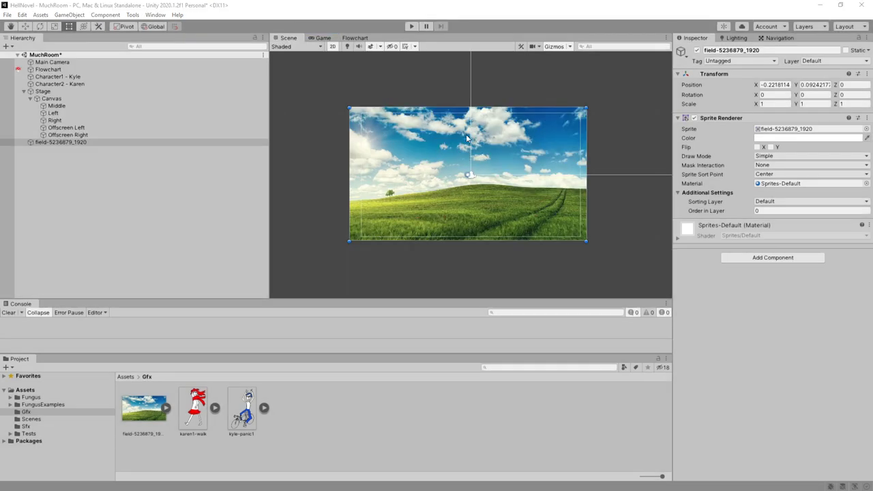
Create a Fungus View named View1 and enlarge it to about size 1.9
{"action": "left_click", "coordinate": [133, 15]}
{"action": "mouse_move", "coordinate": [148, 25]}
{"action": "mouse_move", "coordinate": [202, 48]}
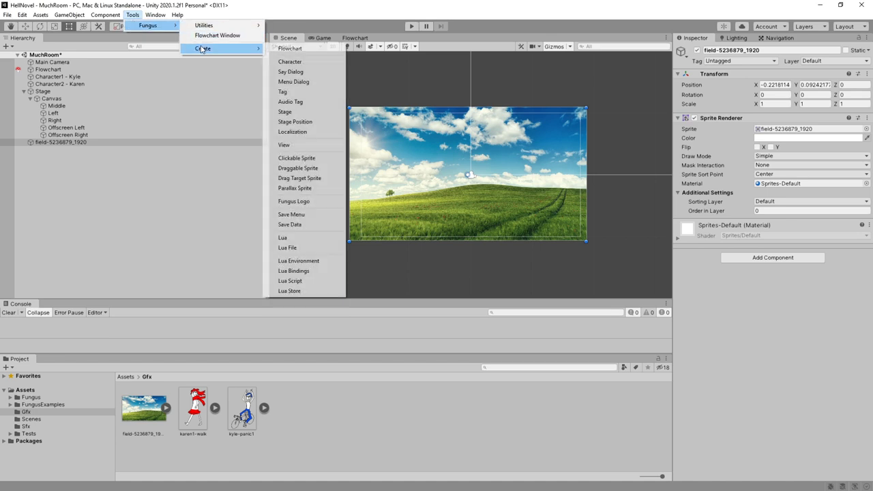
{"action": "left_click", "coordinate": [304, 149]}
{"action": "left_click", "coordinate": [54, 151]}
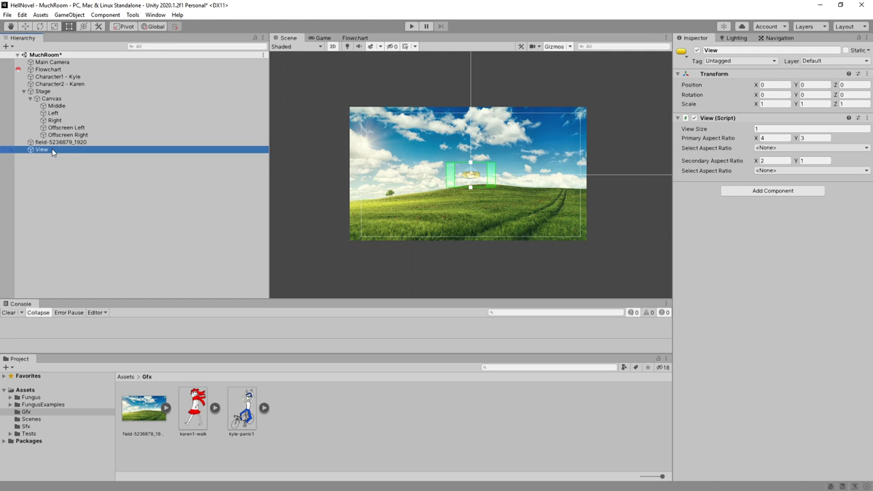
{"action": "left_click", "coordinate": [51, 151]}
{"action": "key", "text": "End"}
{"action": "type", "text": "1"}
{"action": "key", "text": "Return"}
{"action": "scroll", "coordinate": [473, 182], "scroll_direction": "up", "scroll_amount": 2}
{"action": "left_click_drag", "start_coordinate": [468, 161], "coordinate": [468, 130]}
Add a Move To View command at the top of Welcome targeting View1
{"action": "left_click", "coordinate": [356, 38]}
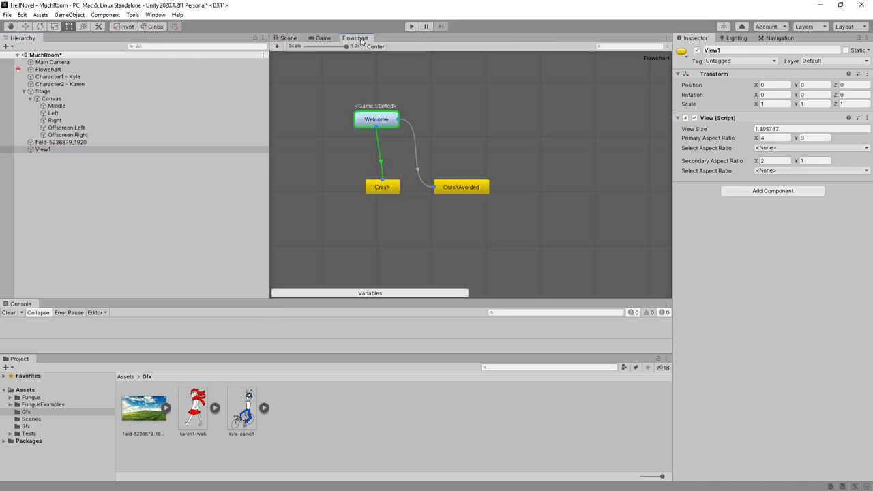
{"action": "left_click", "coordinate": [383, 119]}
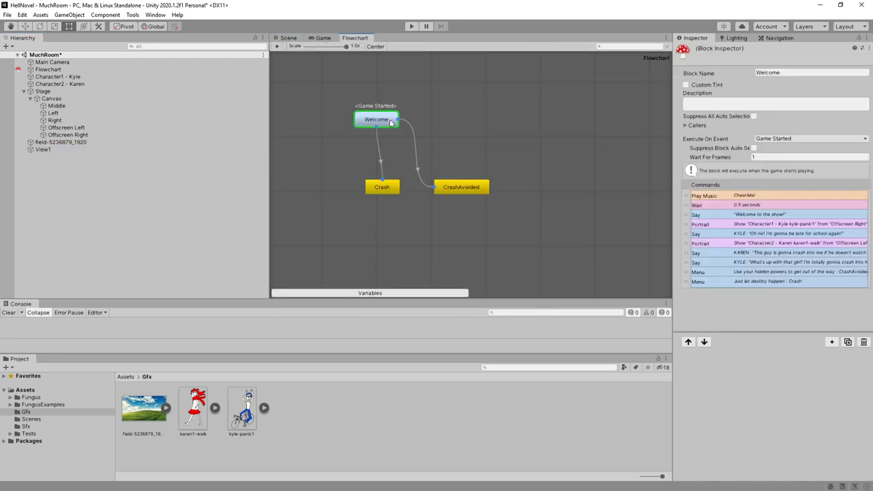
{"action": "left_click", "coordinate": [832, 342]}
{"action": "type", "text": "view"}
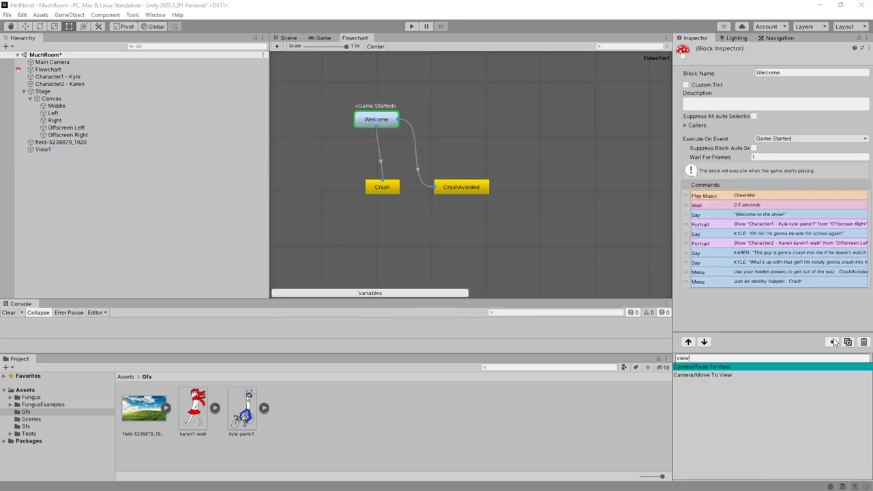
{"action": "left_click", "coordinate": [706, 375]}
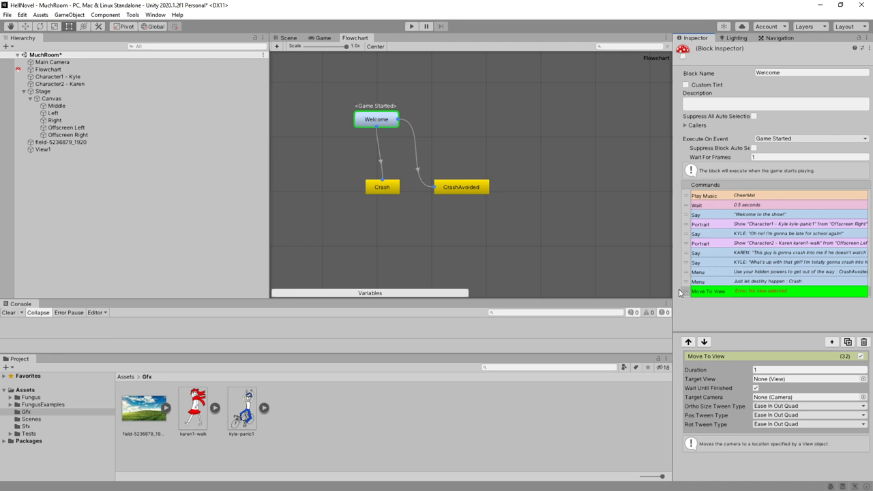
{"action": "left_click_drag", "start_coordinate": [679, 293], "coordinate": [682, 196]}
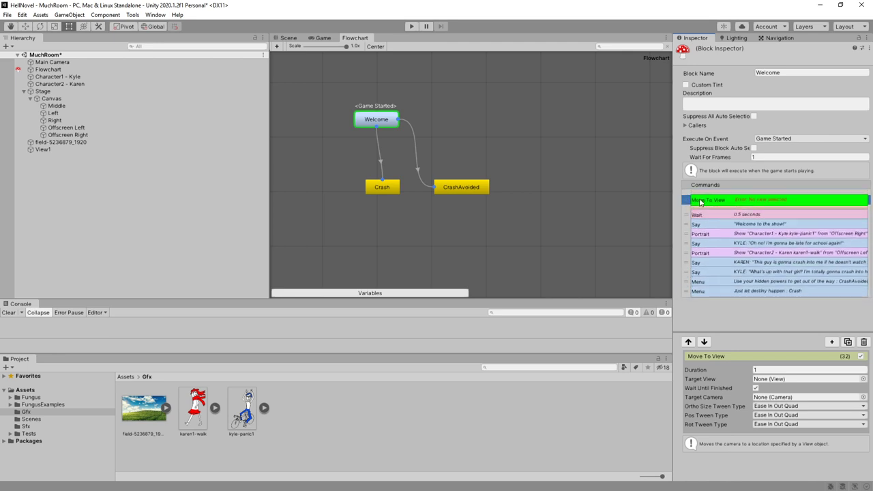
{"action": "left_click", "coordinate": [863, 379]}
{"action": "double_click", "coordinate": [617, 207]}
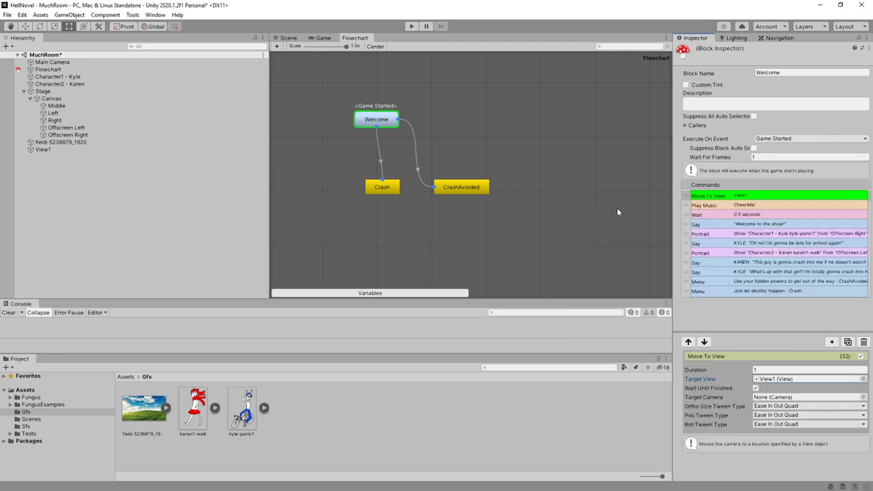
{"action": "left_click", "coordinate": [763, 369]}
Run the game several times to check it opens close on the field
{"action": "left_click", "coordinate": [411, 25]}
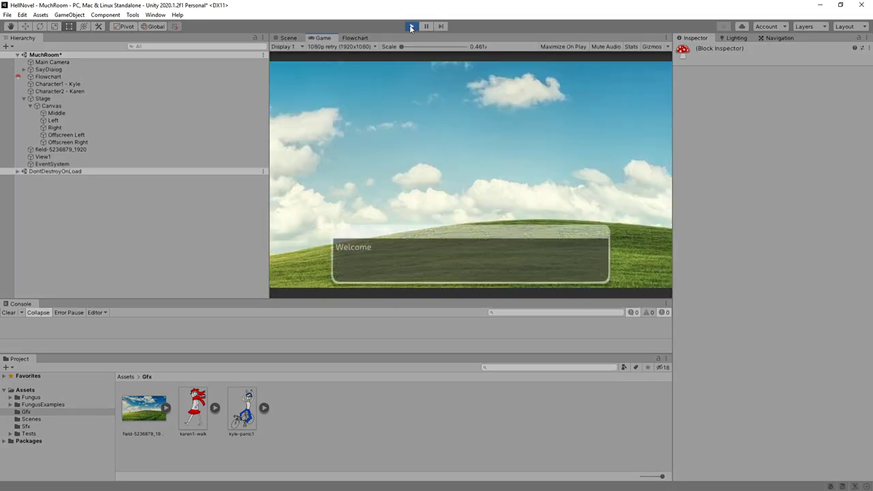
{"action": "left_click", "coordinate": [411, 26]}
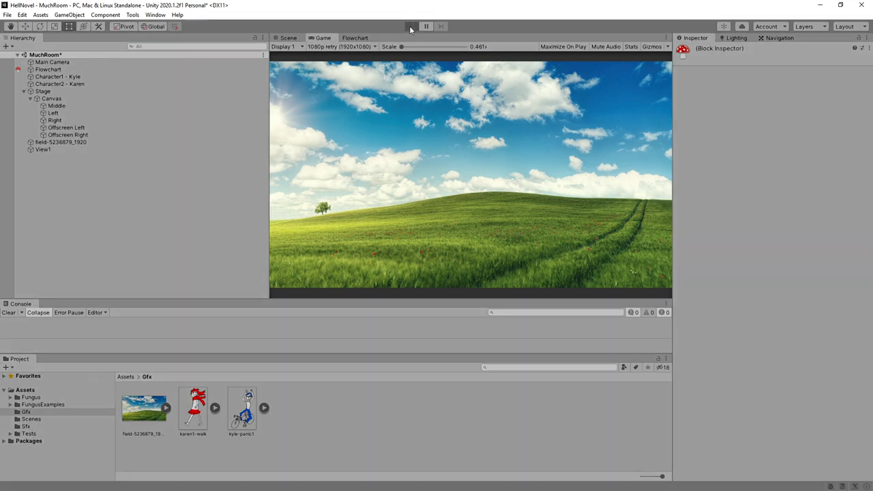
{"action": "left_click", "coordinate": [411, 26]}
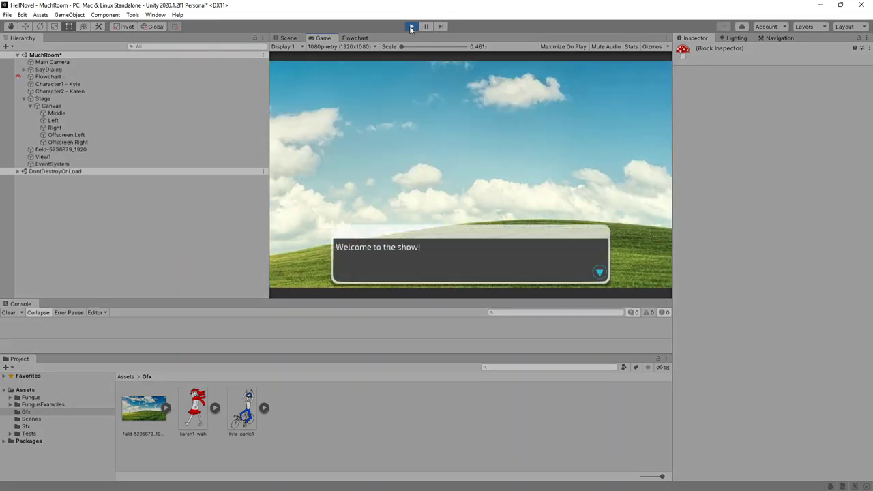
{"action": "left_click", "coordinate": [411, 26]}
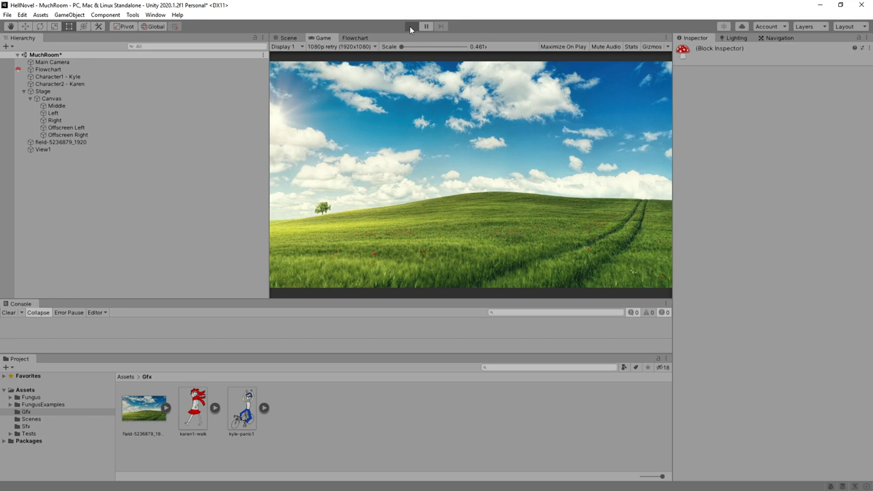
{"action": "left_click", "coordinate": [411, 26]}
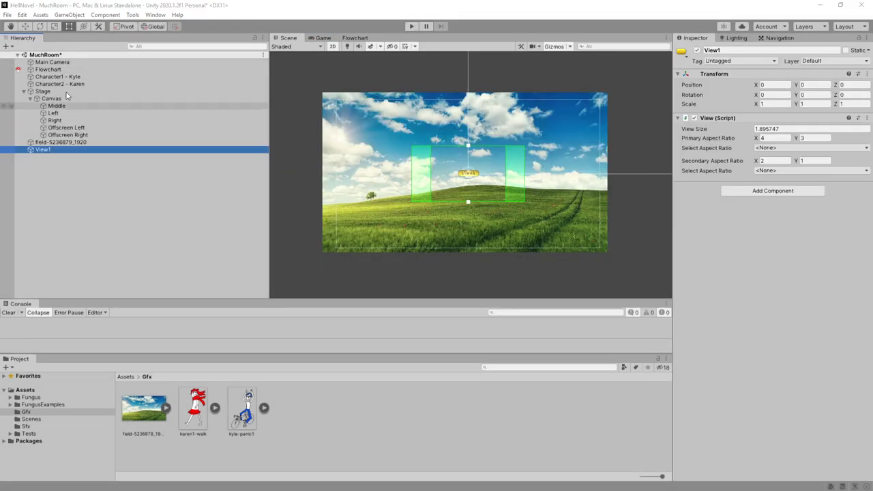
Move the Main Camera with the Move tool, play-test the camera view, then select View1
{"action": "left_click", "coordinate": [73, 63]}
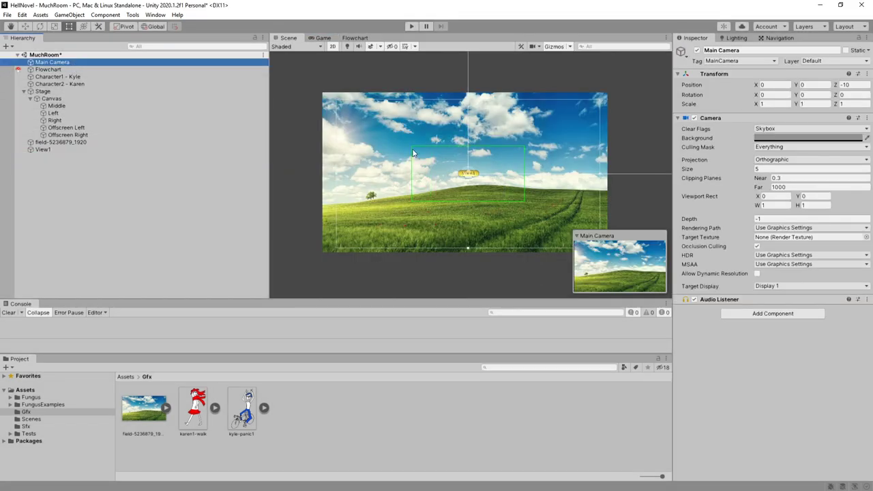
{"action": "key", "text": "w"}
{"action": "left_click_drag", "start_coordinate": [413, 152], "coordinate": [173, 154]}
{"action": "left_click", "coordinate": [411, 26]}
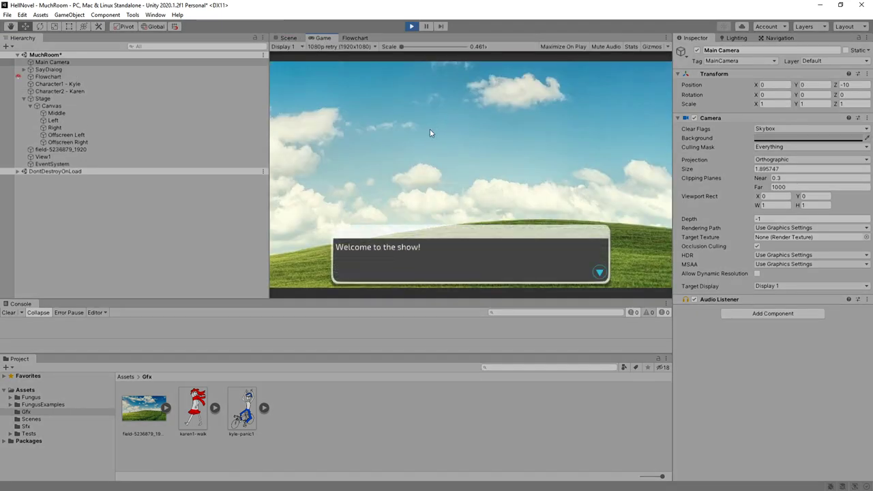
{"action": "left_click", "coordinate": [411, 26]}
{"action": "left_click", "coordinate": [42, 149]}
Duplicate View1 as View2 and enlarge it to frame the whole field
{"action": "key", "text": "ctrl+d"}
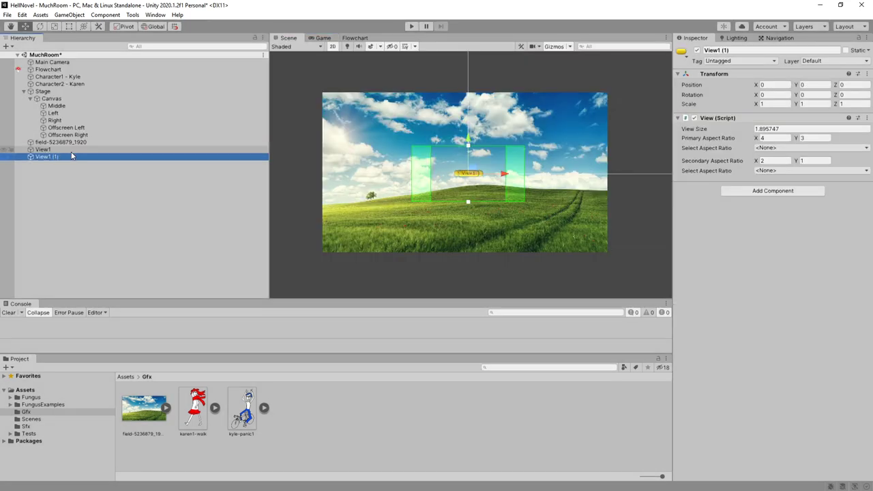
{"action": "left_click", "coordinate": [59, 158]}
{"action": "type", "text": "View2"}
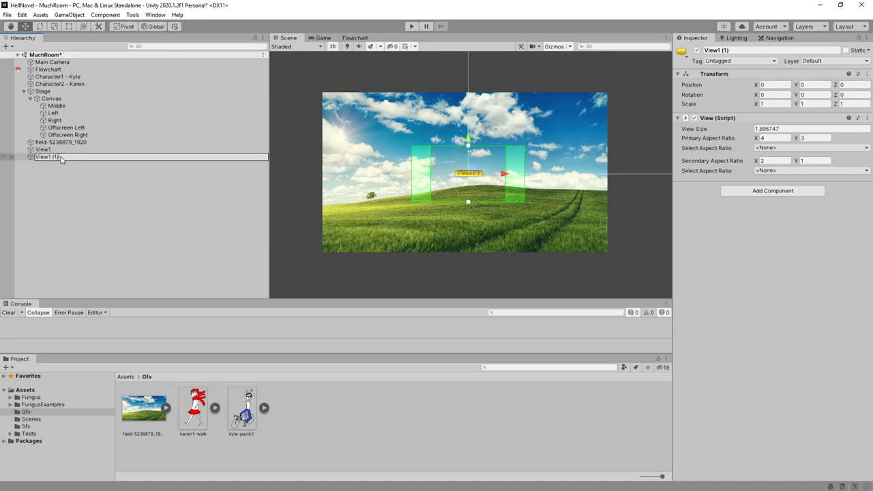
{"action": "key", "text": "Return"}
{"action": "left_click_drag", "start_coordinate": [468, 173], "coordinate": [473, 171]}
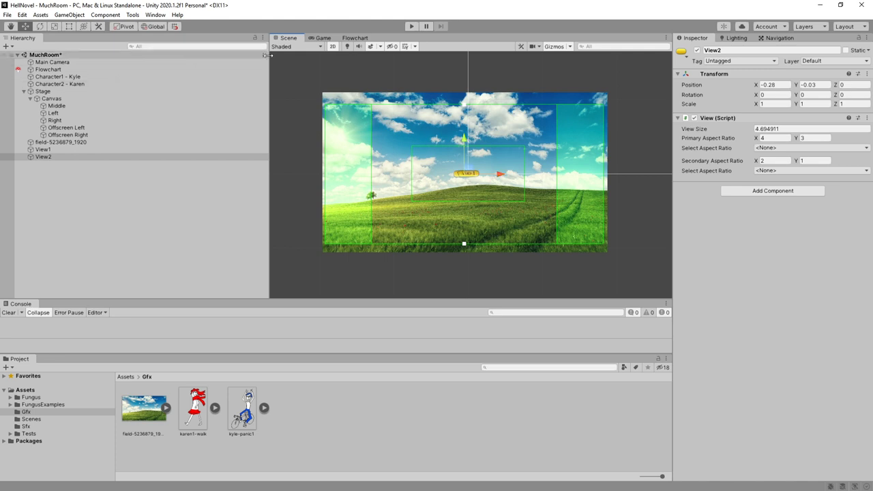
In the Welcome block, add a Move To View after 'Welcome to the show!' without waiting
{"action": "left_click", "coordinate": [355, 38]}
{"action": "left_click", "coordinate": [361, 121]}
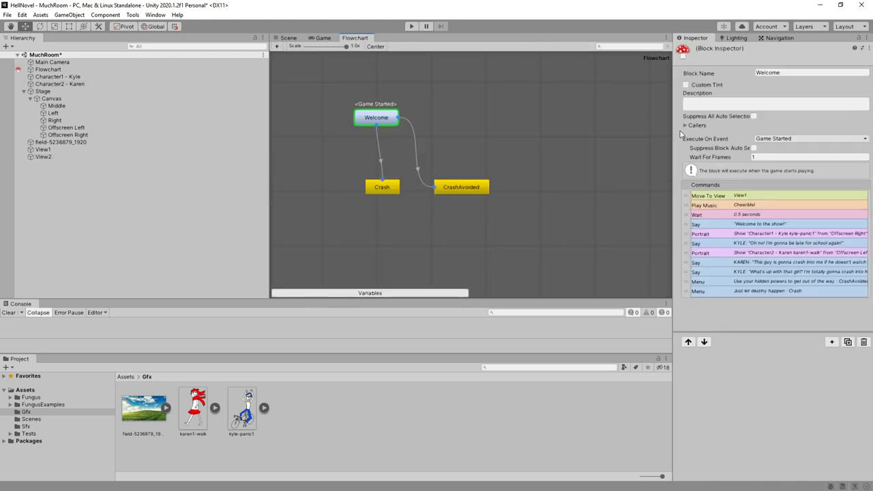
{"action": "left_click", "coordinate": [757, 234]}
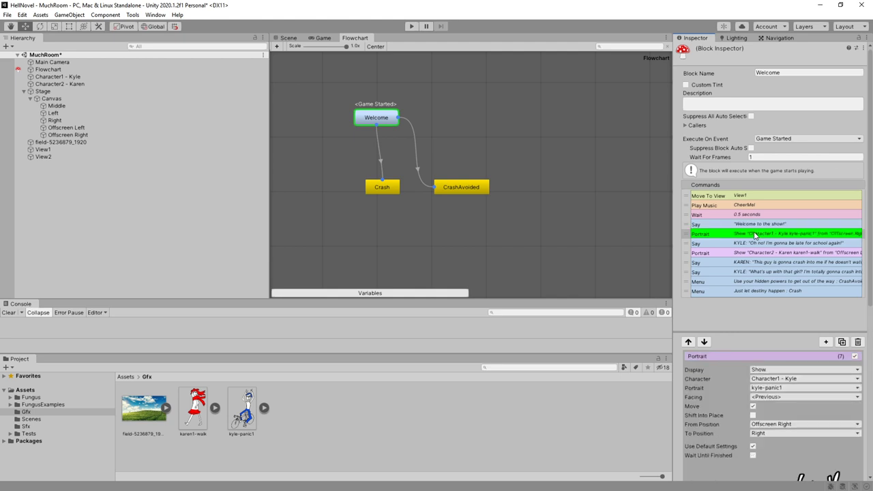
{"action": "left_click", "coordinate": [755, 225]}
{"action": "left_click", "coordinate": [756, 234]}
{"action": "left_click", "coordinate": [826, 342]}
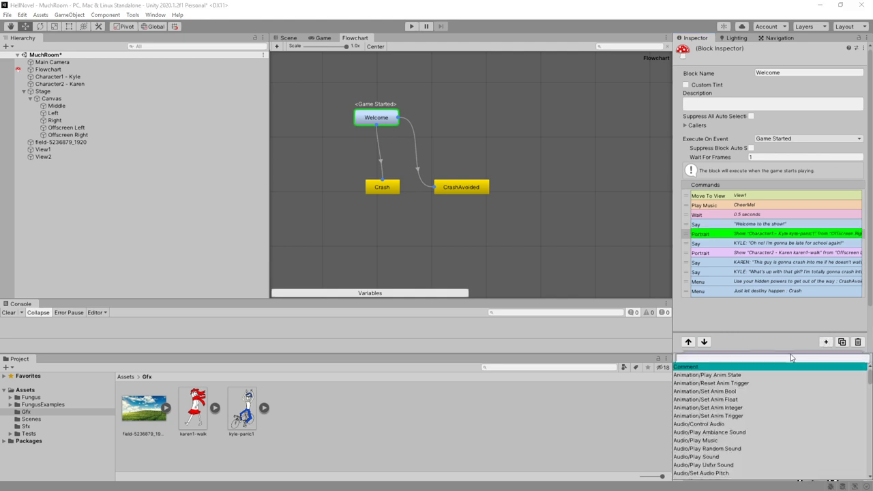
{"action": "type", "text": "view"}
{"action": "left_click", "coordinate": [711, 374]}
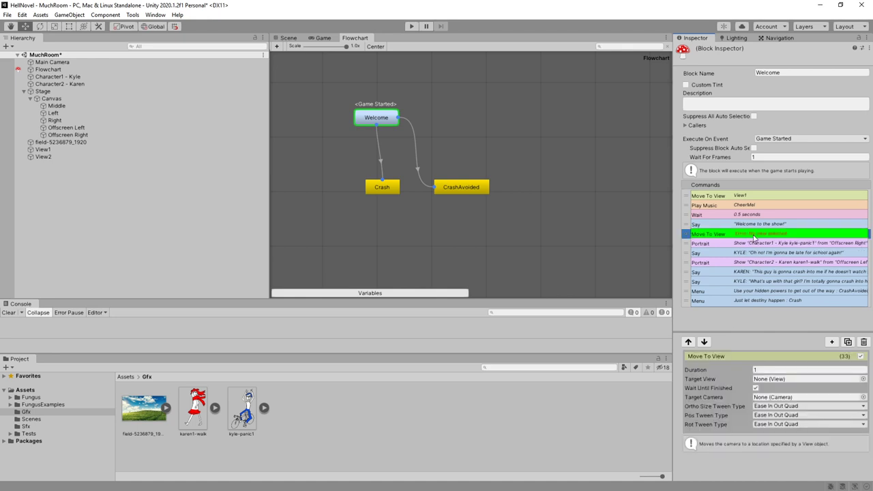
{"action": "left_click", "coordinate": [755, 388]}
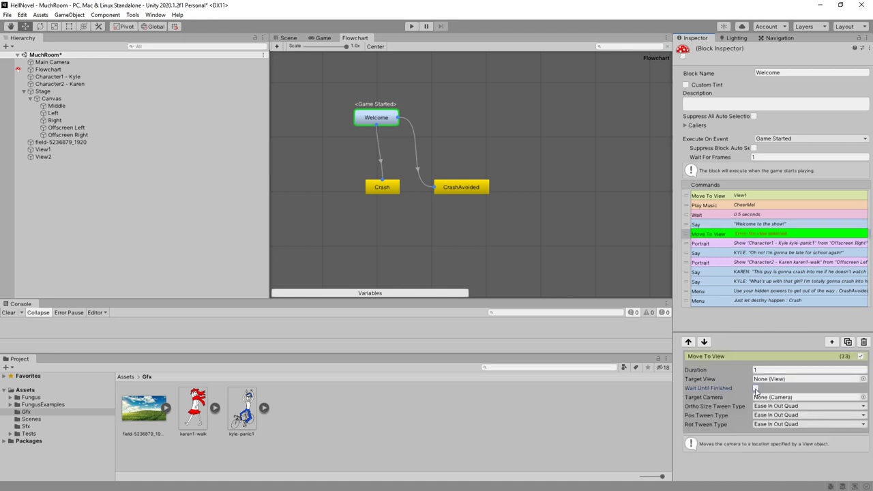
{"action": "left_click", "coordinate": [863, 378]}
Target View2, then play-test the dialogue and choose to dodge using hidden powers
{"action": "double_click", "coordinate": [600, 214]}
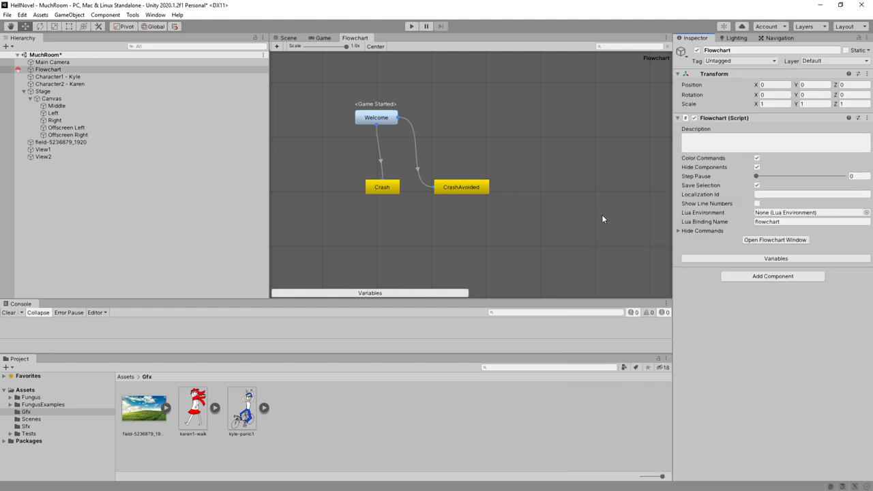
{"action": "left_click", "coordinate": [413, 27]}
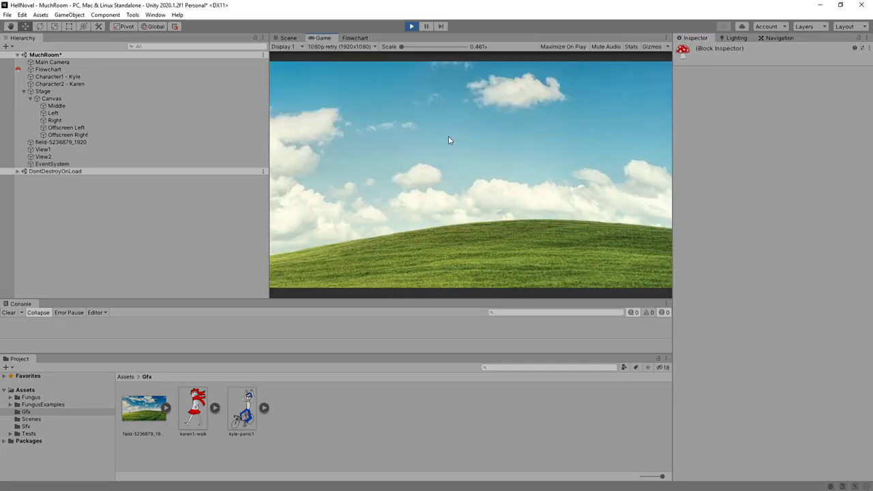
{"action": "left_click", "coordinate": [527, 190]}
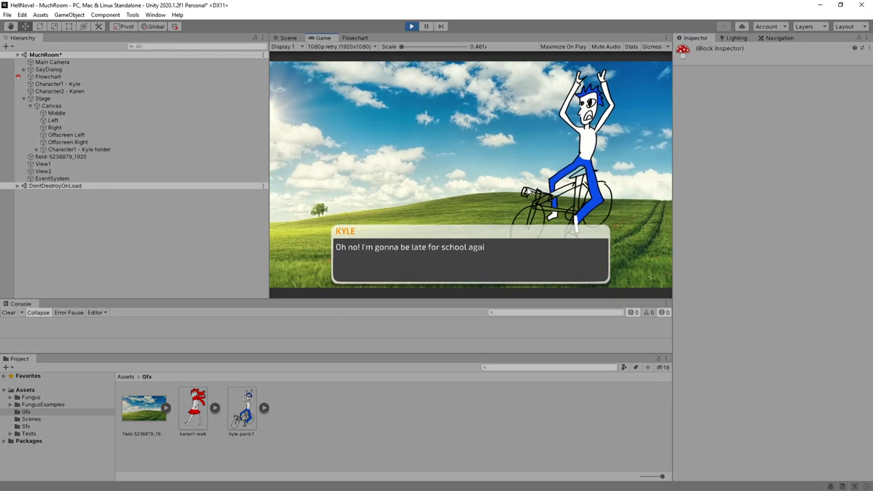
{"action": "left_click", "coordinate": [610, 181]}
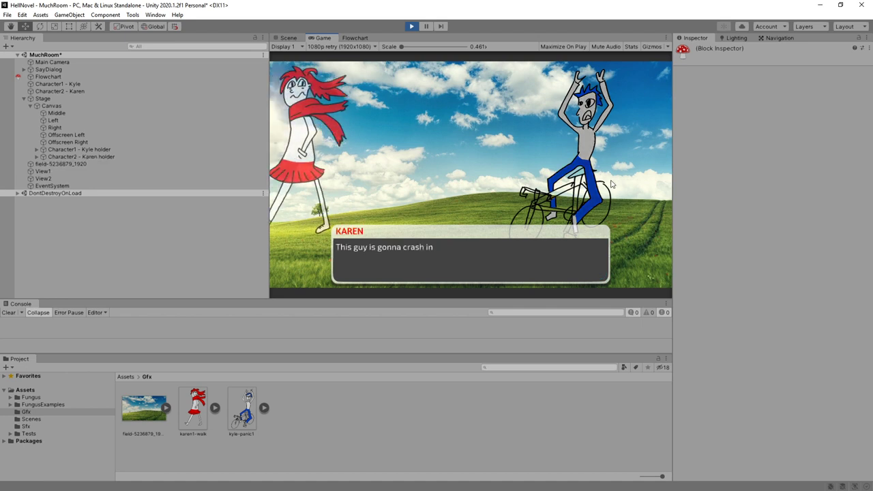
{"action": "left_click", "coordinate": [576, 136]}
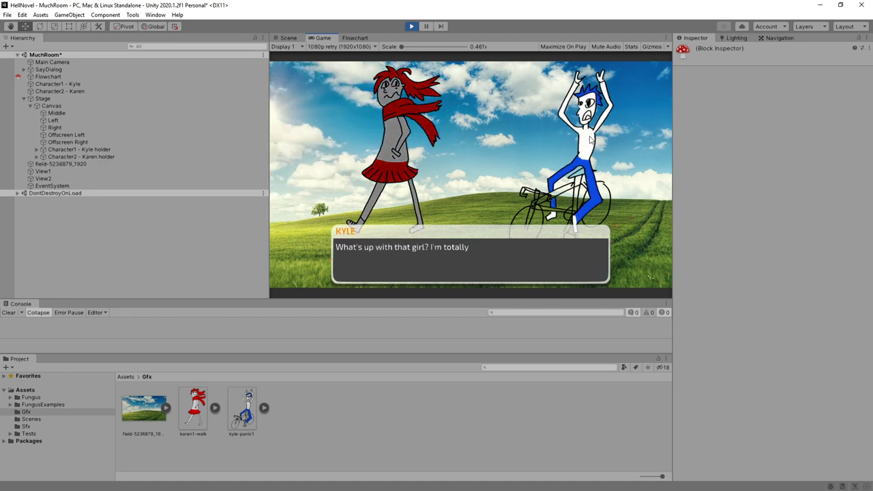
{"action": "left_click", "coordinate": [526, 128]}
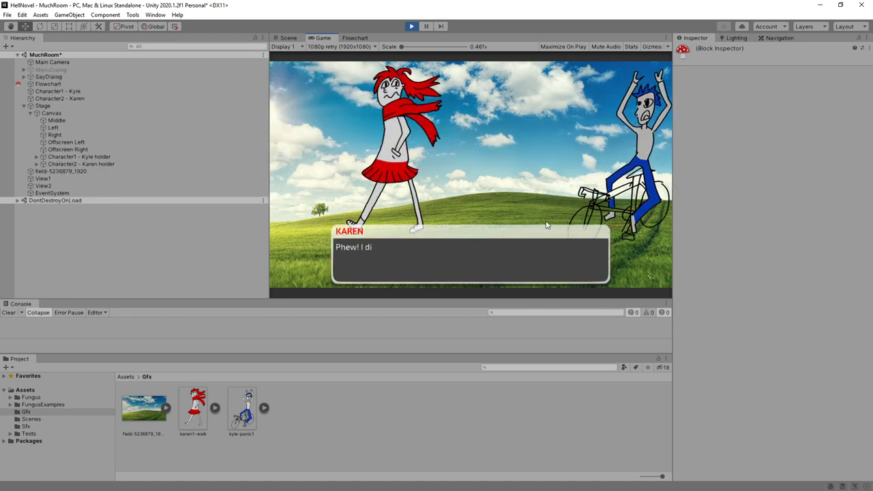